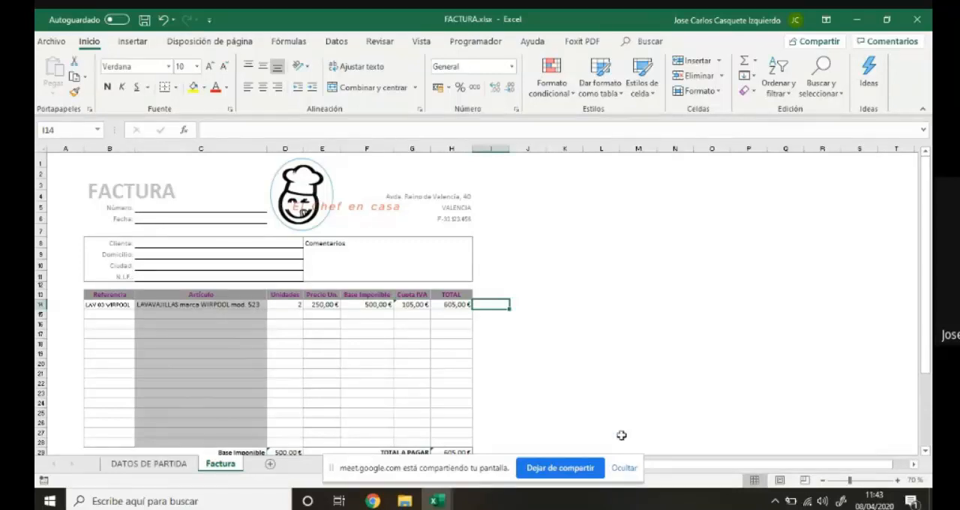
Examine the invoice layout and totals on the Factura sheet and the article and discount tables on the DATOS DE PARTIDA sheet.
left_click(624, 468)
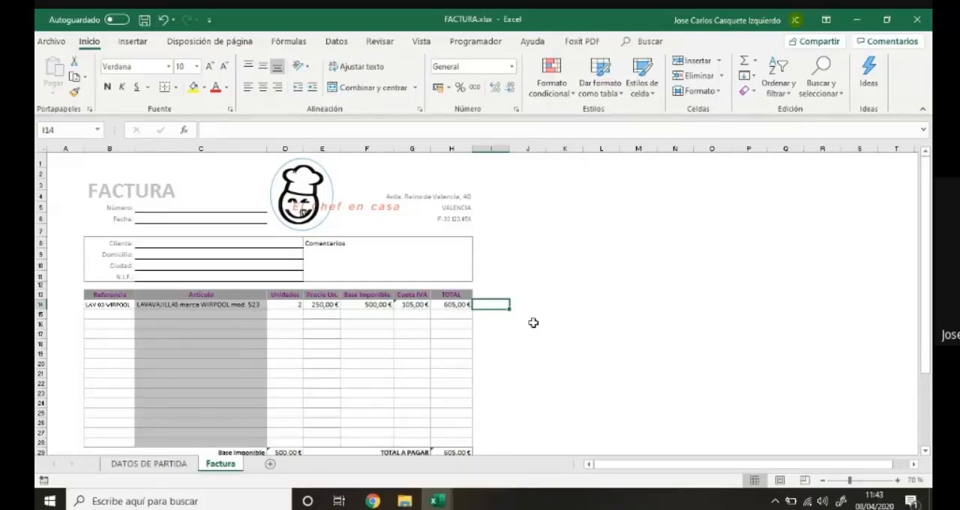
scroll(533, 322, "down", 1)
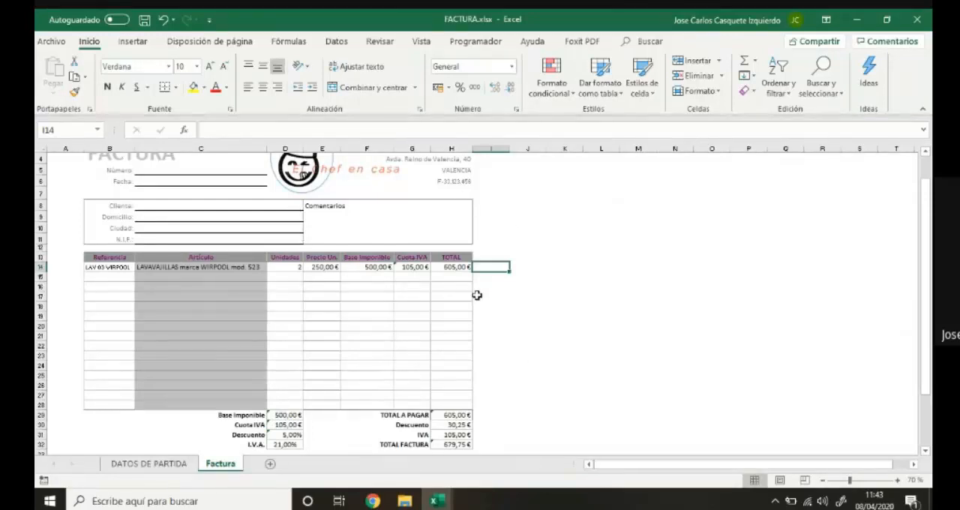
scroll(476, 295, "up", 1)
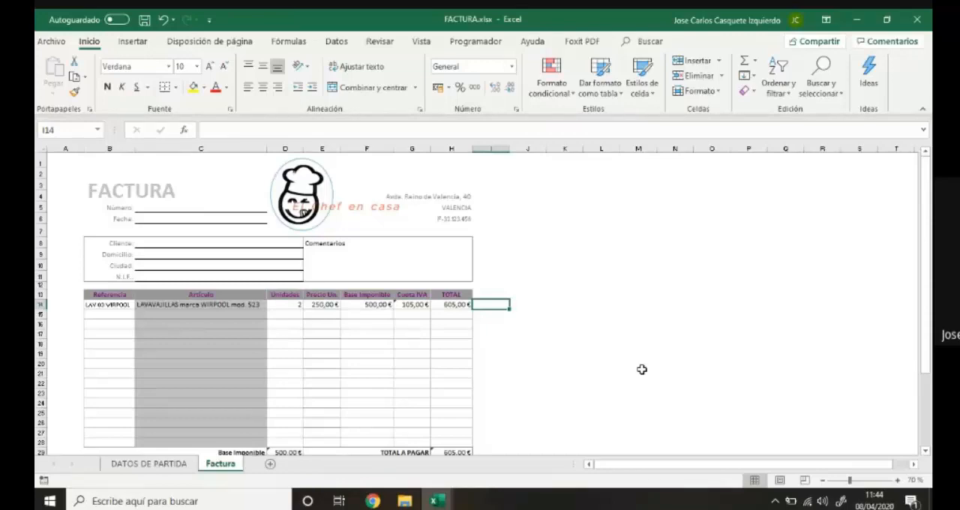
left_click(137, 464)
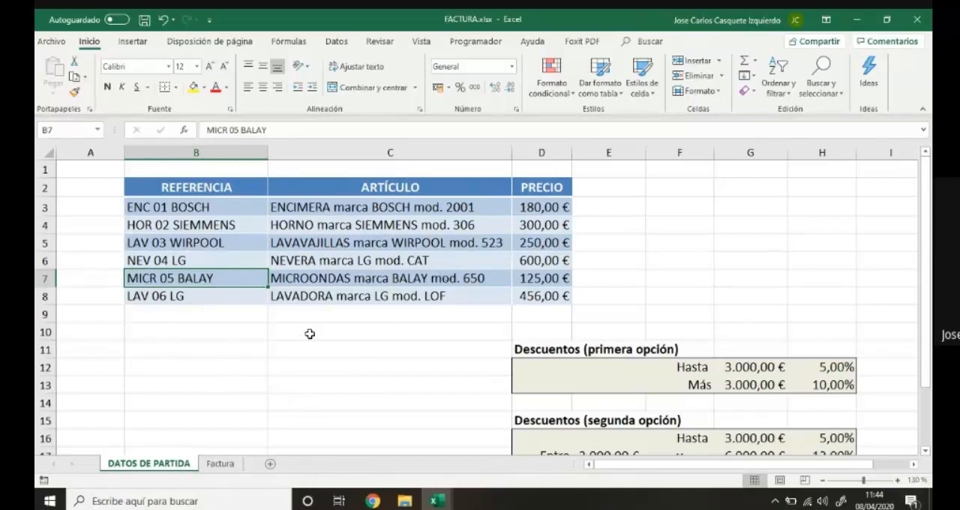
left_click(623, 280)
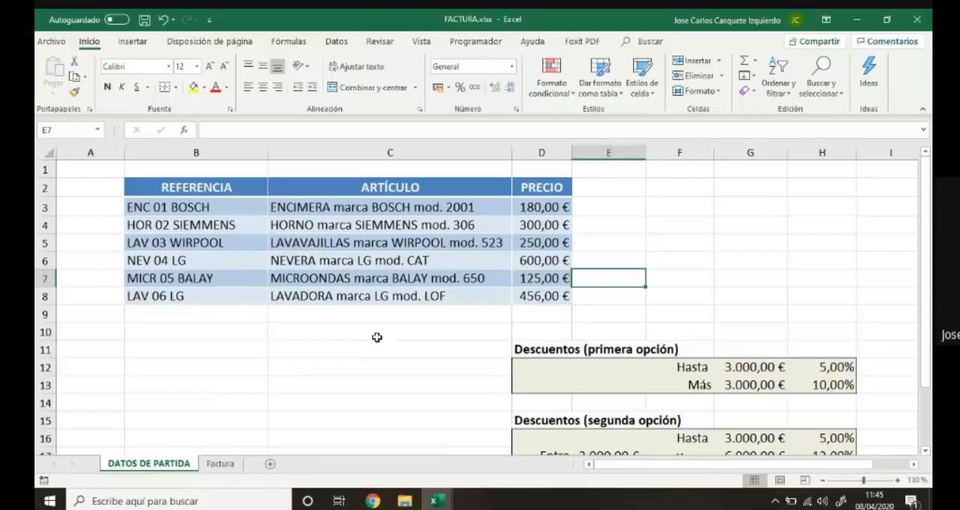
left_click(222, 464)
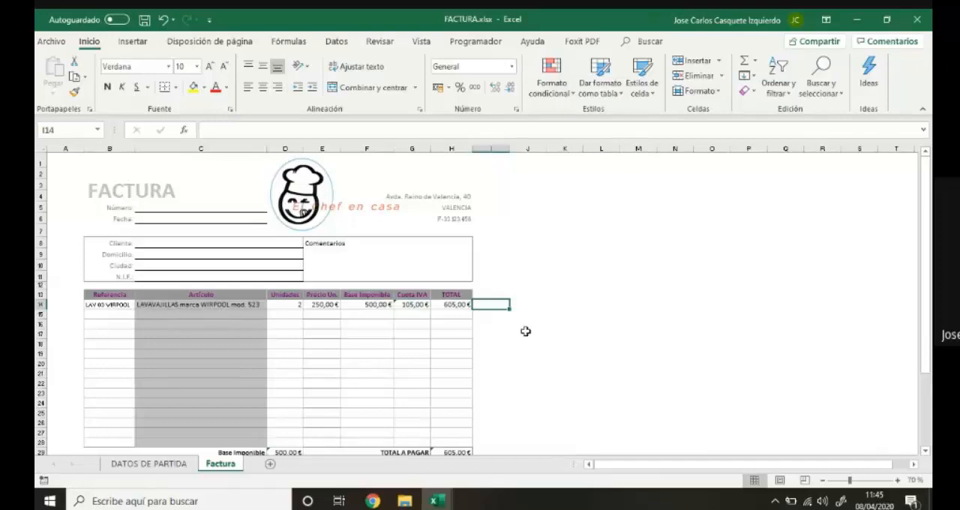
scroll(525, 331, "down", 3)
scroll(525, 331, "up", 3)
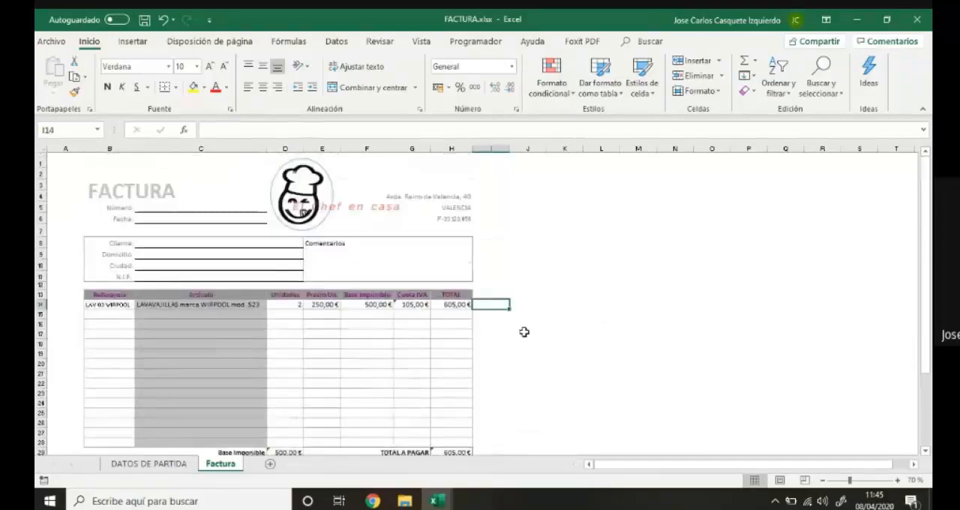
Show the gridlines on the Factura sheet and hide them again.
left_click(422, 42)
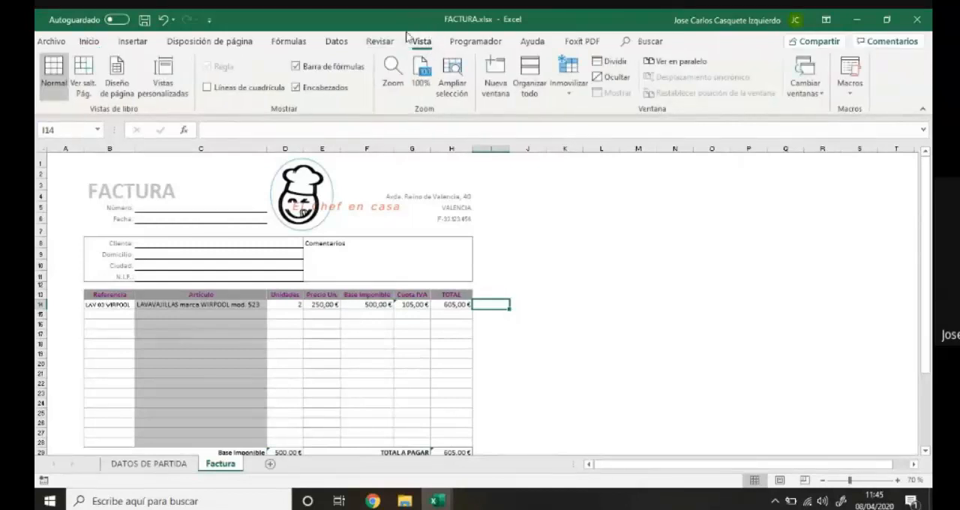
left_click(207, 89)
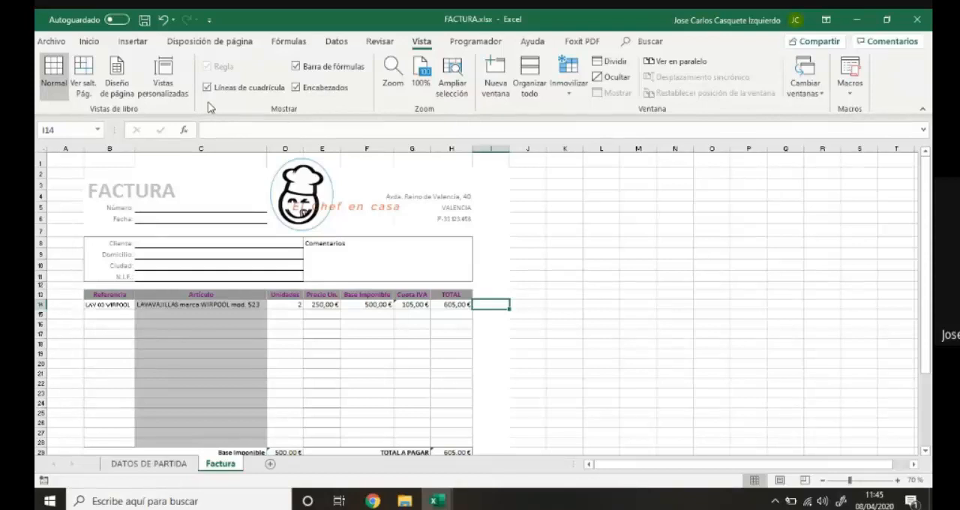
left_click(207, 88)
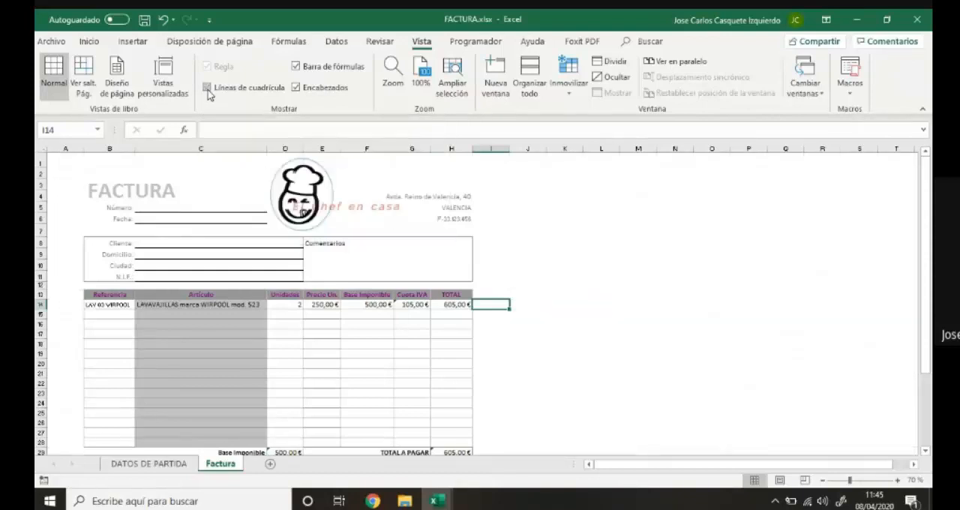
left_click(207, 88)
left_click(207, 89)
Hide the gridlines on the DATOS DE PARTIDA sheet and show them again.
left_click(161, 465)
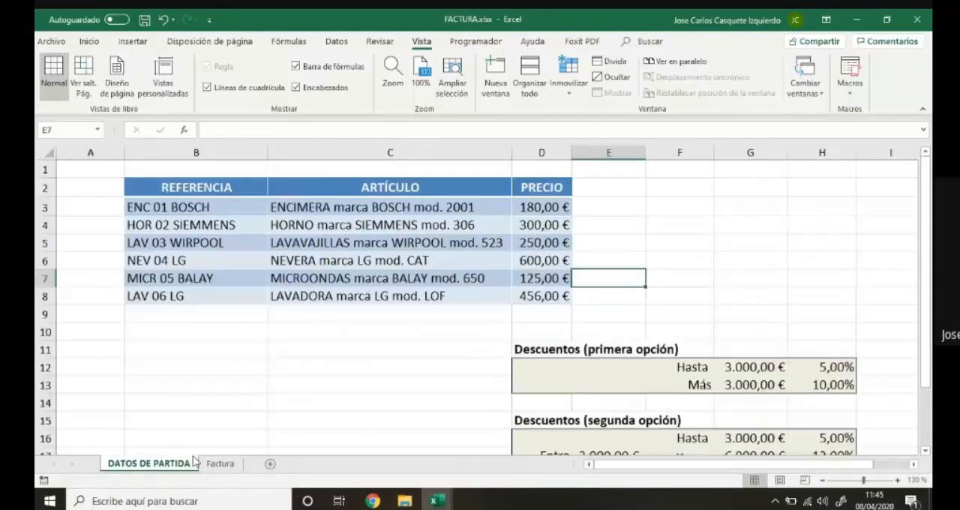
left_click(207, 88)
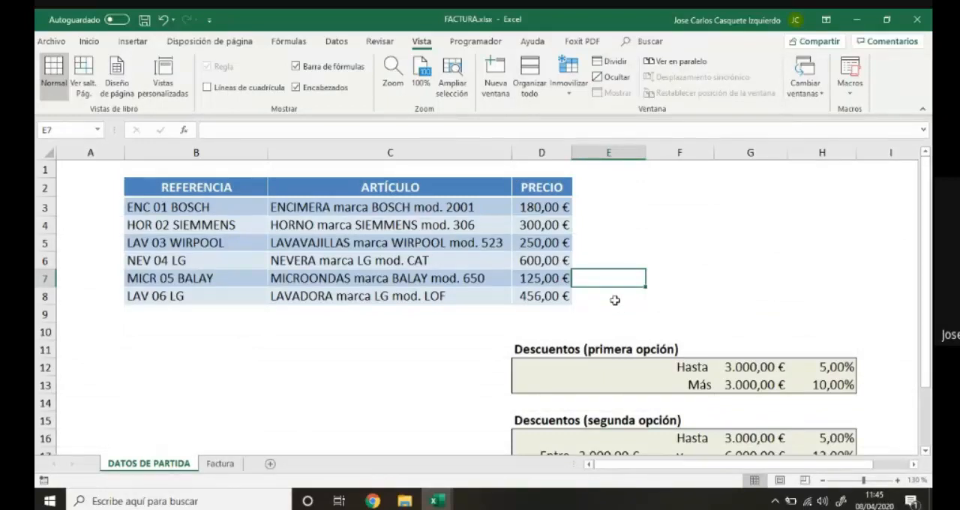
left_click(207, 88)
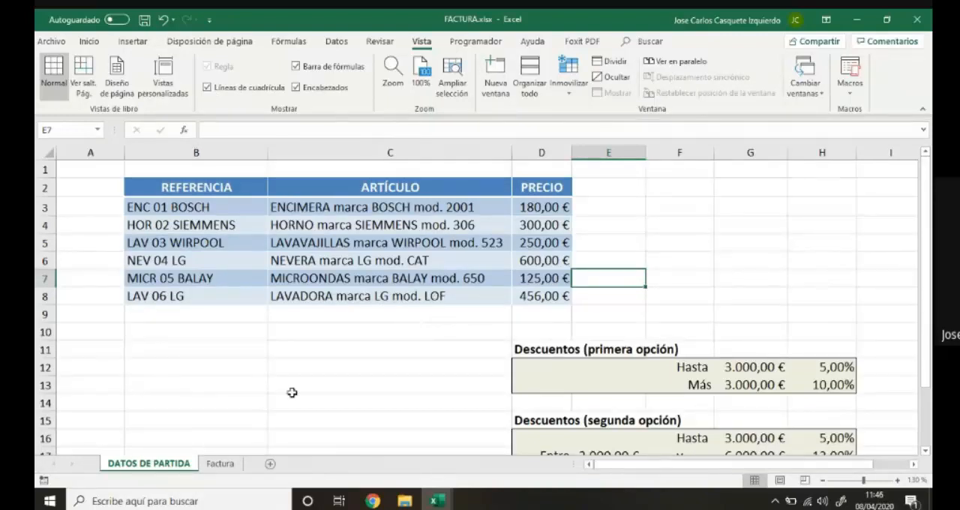
Inspect the first invoice line on the Factura sheet: the unit price and article formulas, the units, and the reference cell's list of options.
left_click(220, 464)
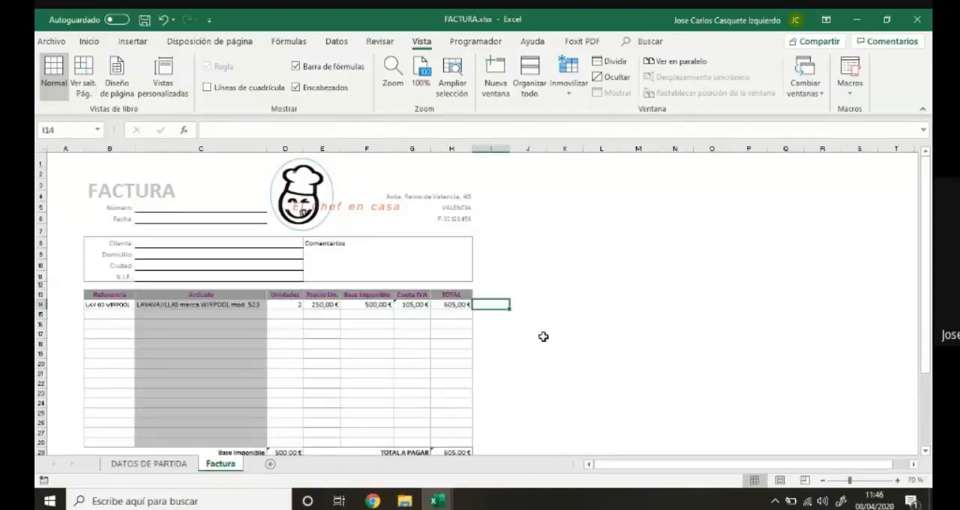
left_click(576, 374)
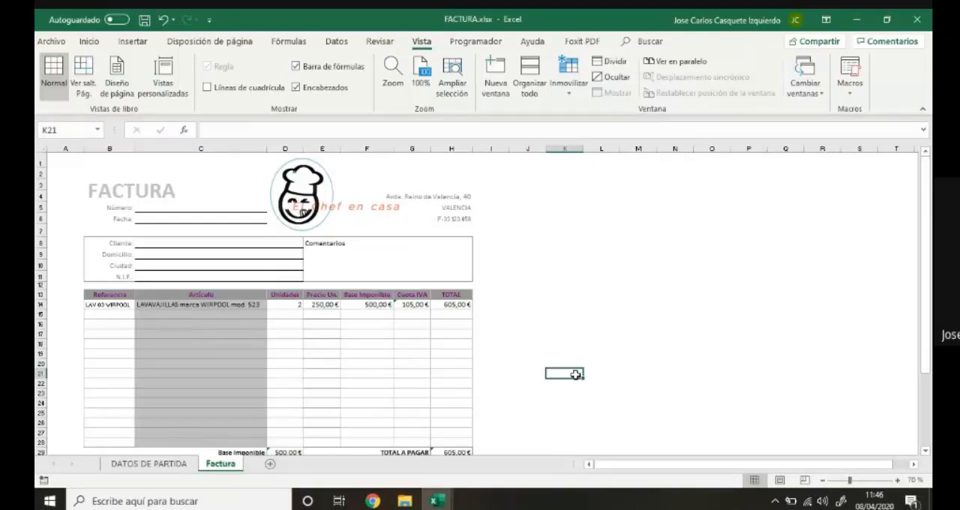
left_click(326, 306)
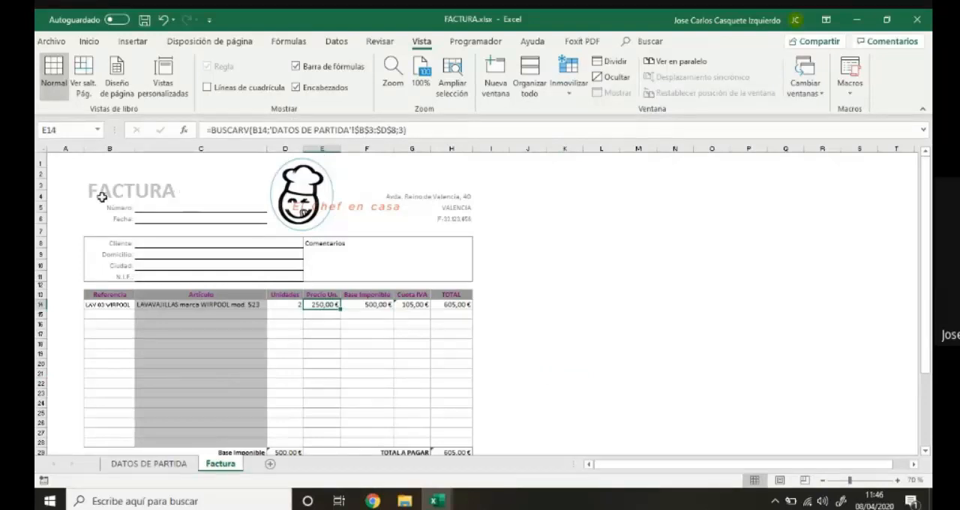
left_click(289, 307)
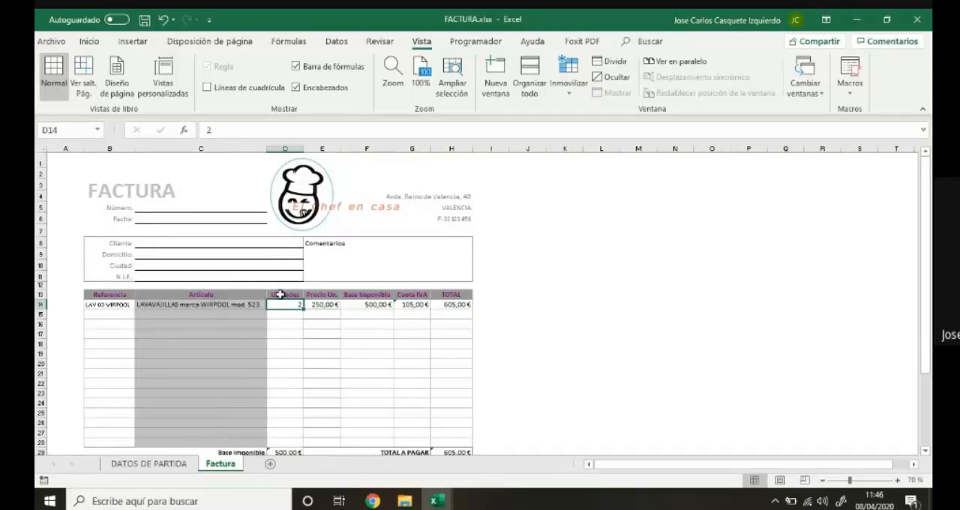
left_click(146, 306)
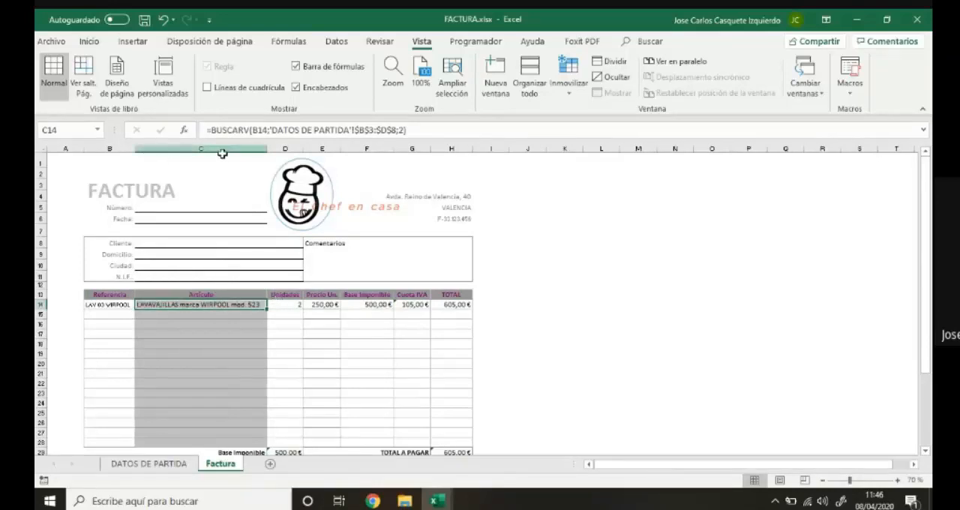
left_click(124, 305)
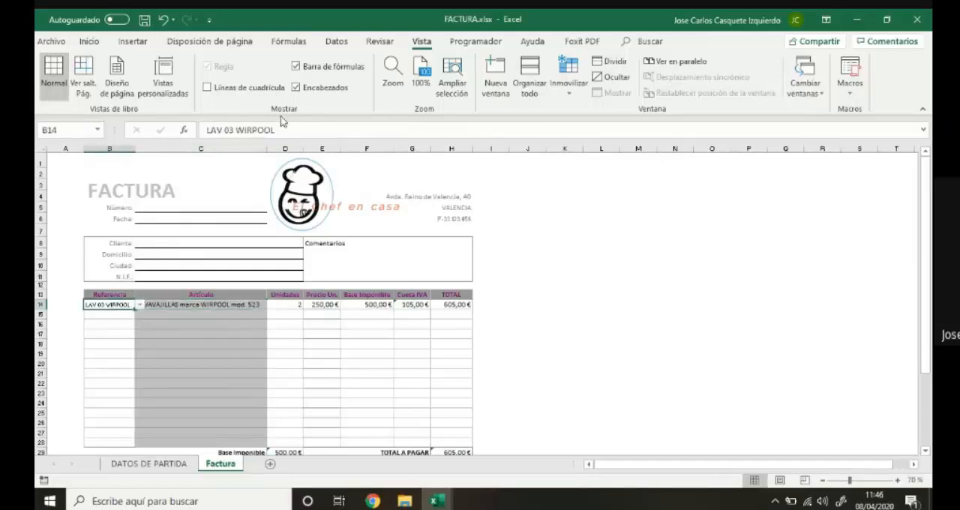
left_click(140, 306)
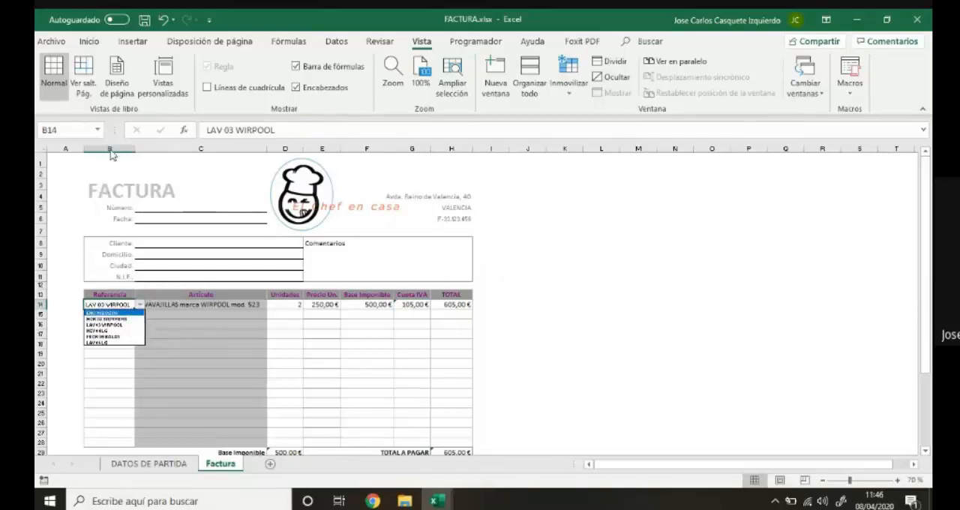
key("Escape")
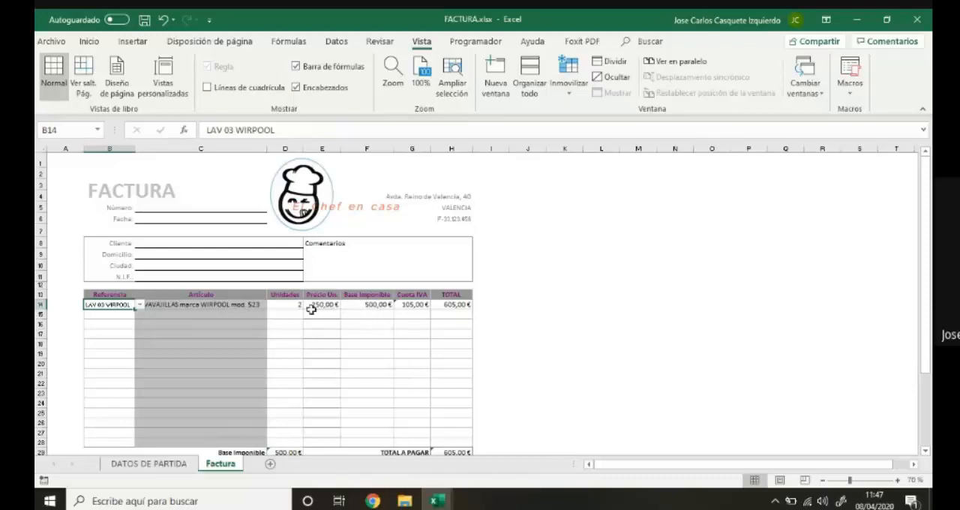
Examine the threshold and percentage cells in the first row of the first-option discount table on the DATOS DE PARTIDA sheet.
left_click(147, 464)
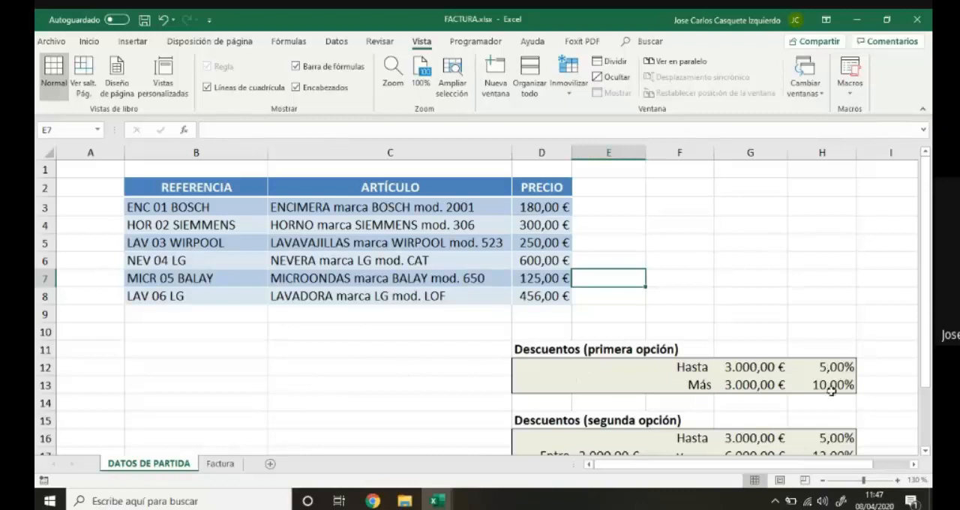
left_click(741, 367)
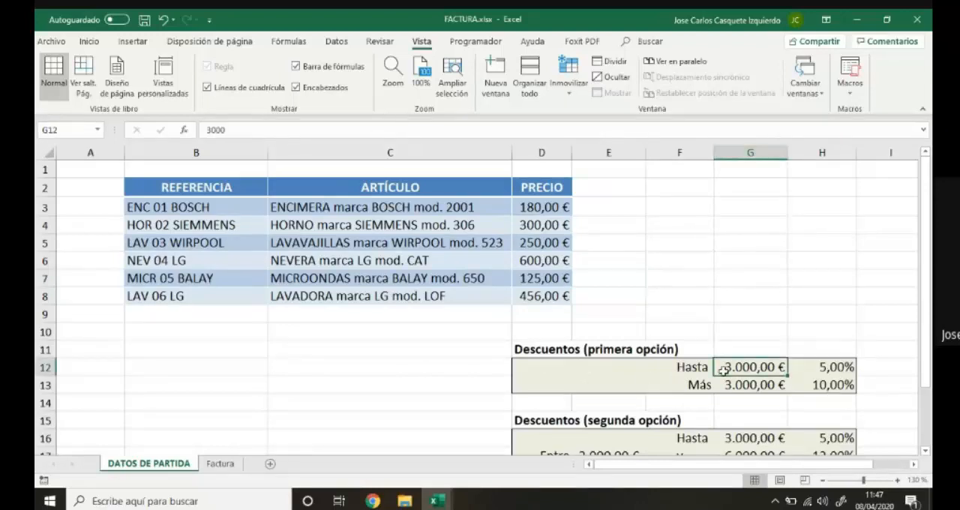
left_click(828, 366)
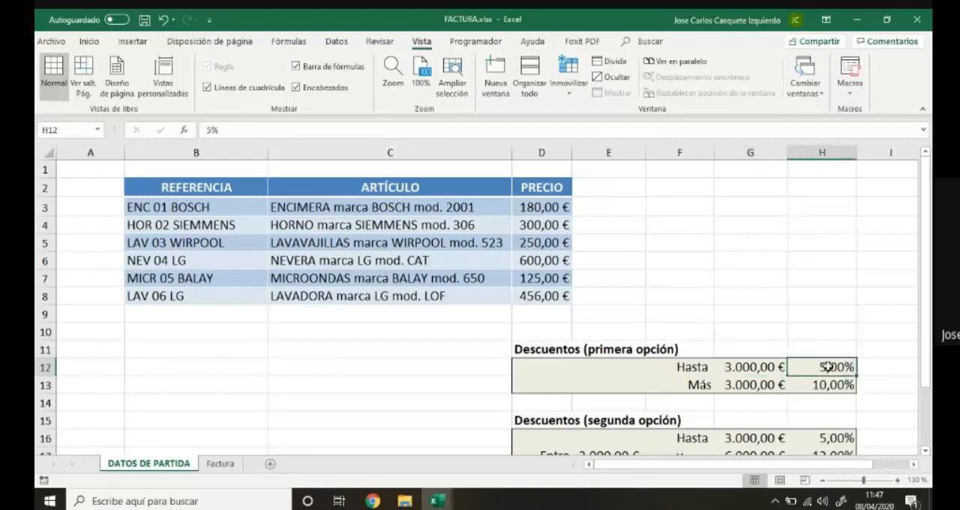
left_click(692, 367)
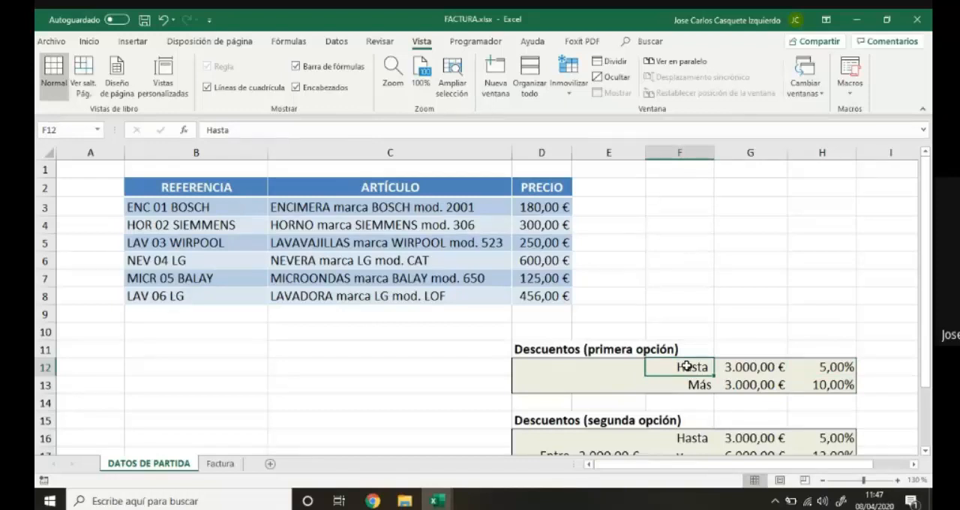
left_click(748, 367)
left_click(808, 367)
left_click(773, 366)
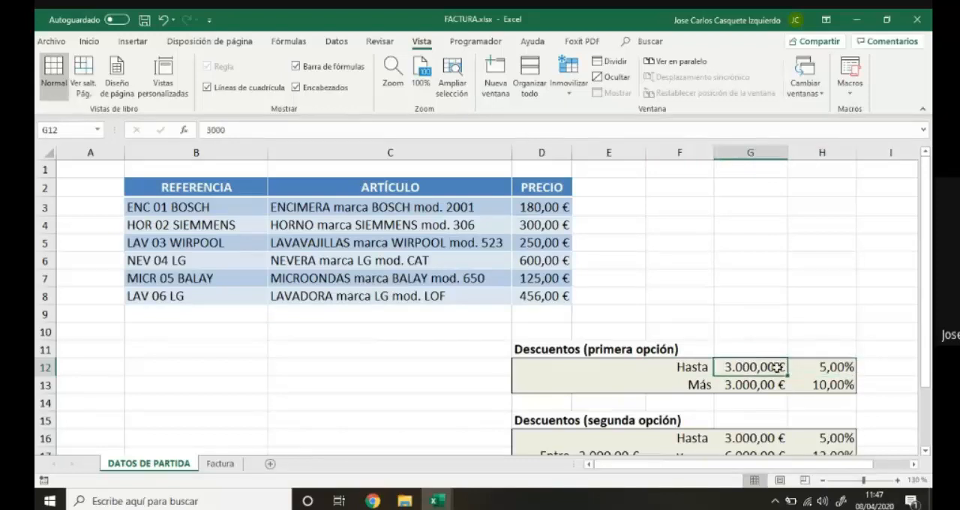
left_click(816, 367)
left_click(754, 366)
left_click(830, 366)
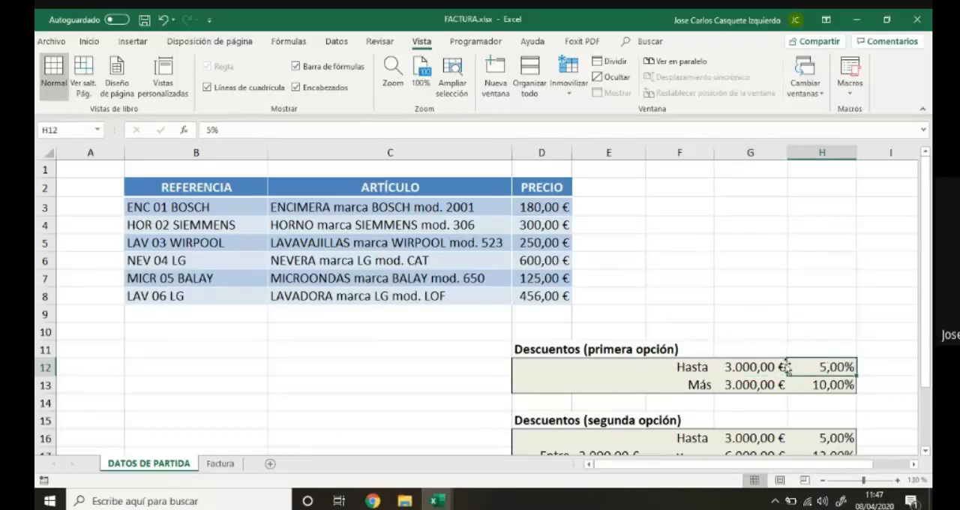
Merge and center cells F12:G12 in the first-option discount table, keeping only the "Hasta" value.
left_click_drag(697, 367, 733, 367)
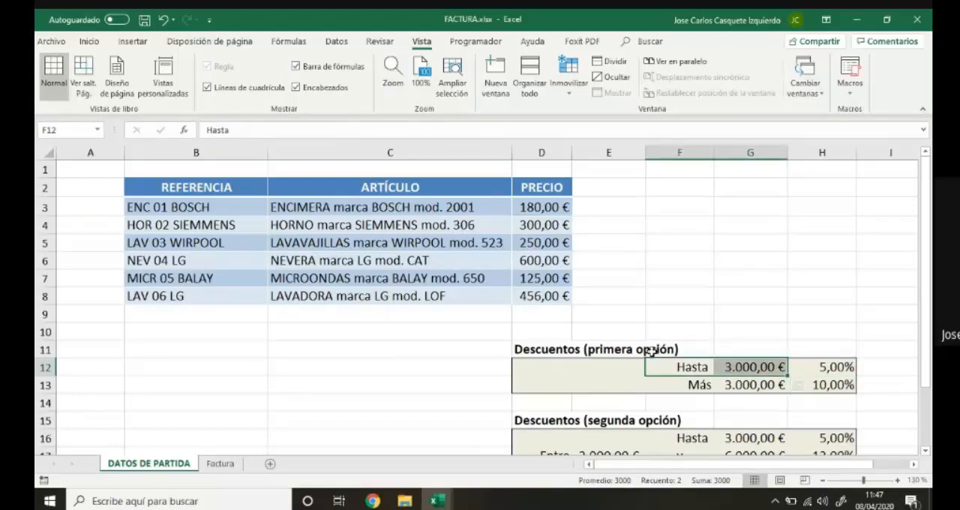
right_click(679, 366)
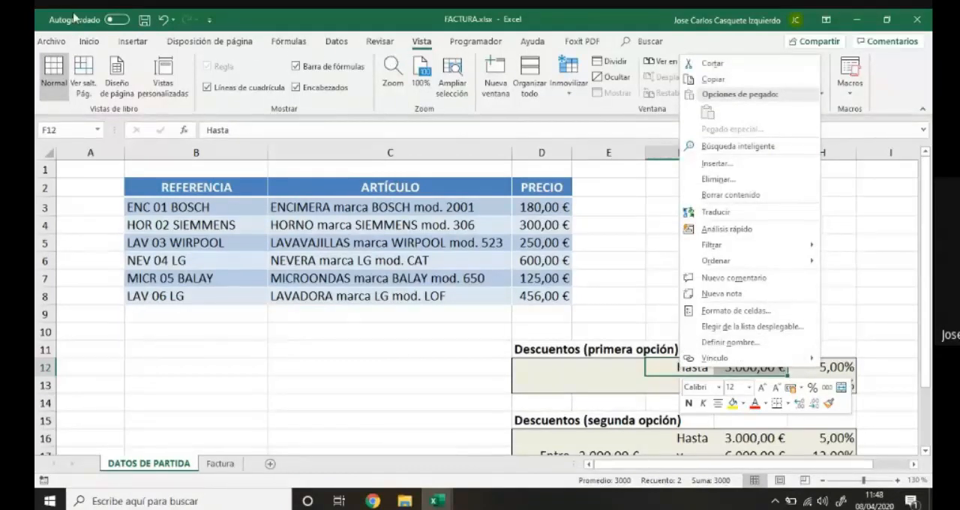
left_click(212, 45)
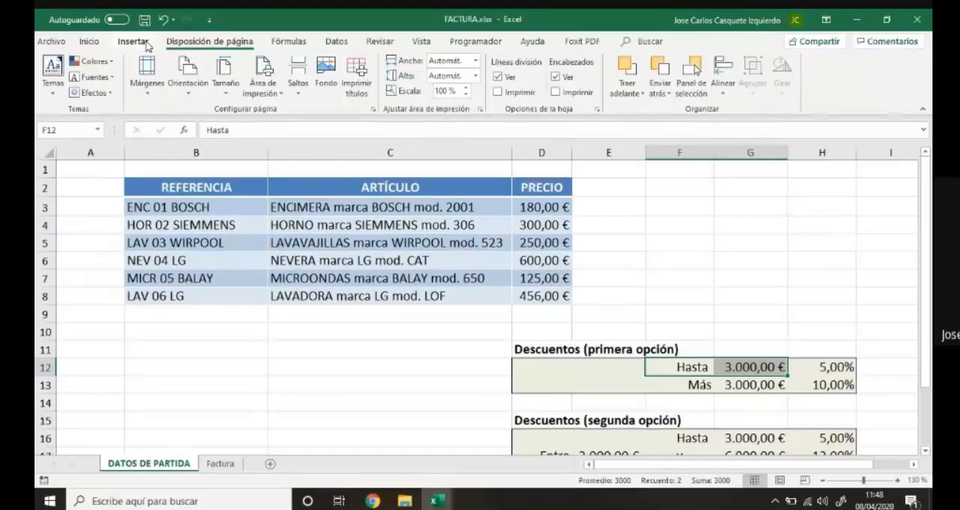
left_click(148, 43)
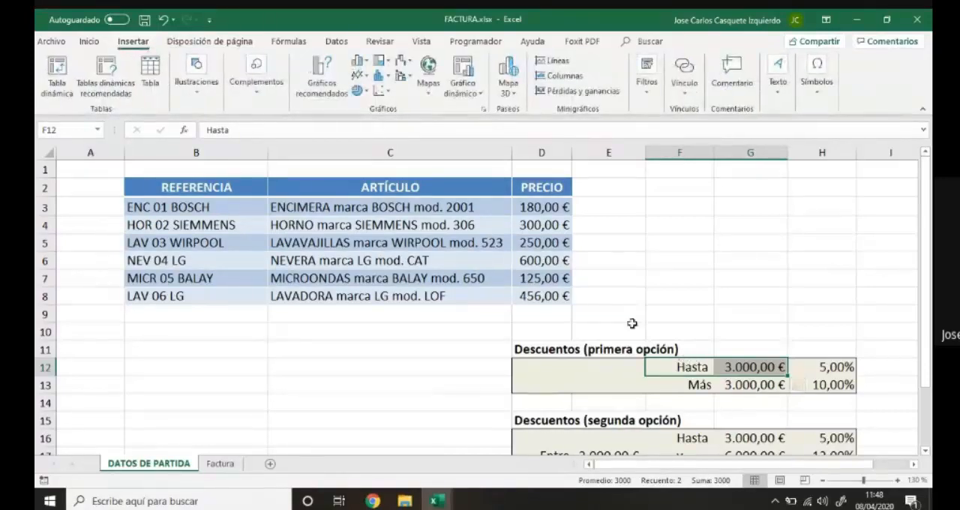
left_click(89, 42)
left_click(354, 90)
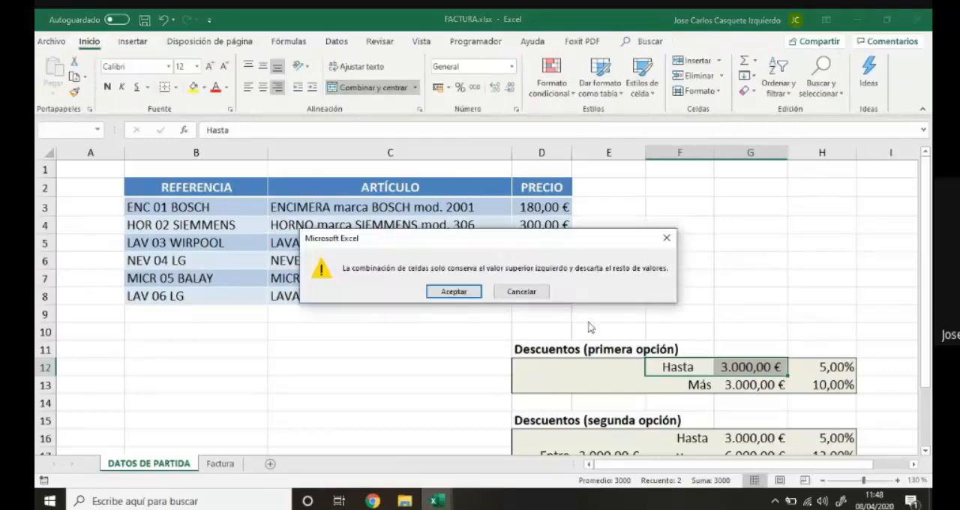
left_click(453, 292)
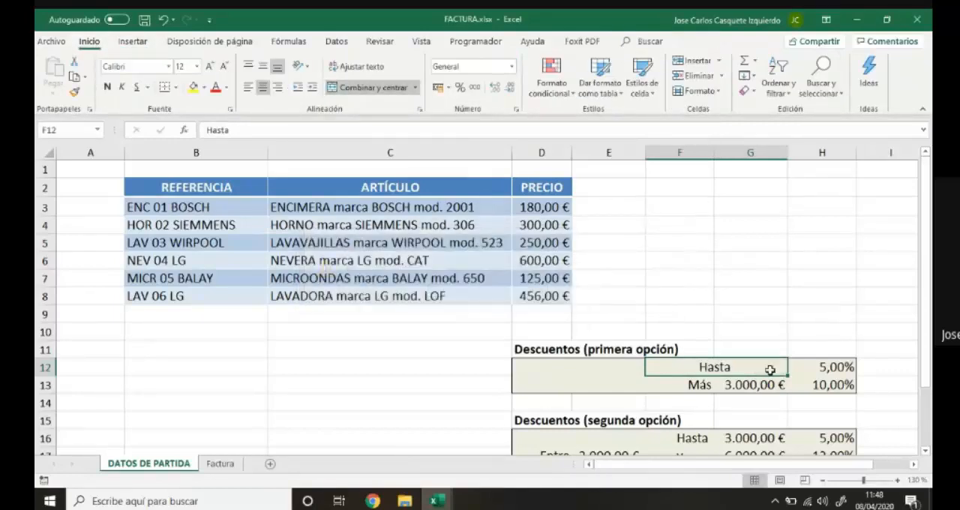
Extend the text of the merged F12:G12 cell in the first-option discount table to "Hasta 3000".
left_click(258, 130)
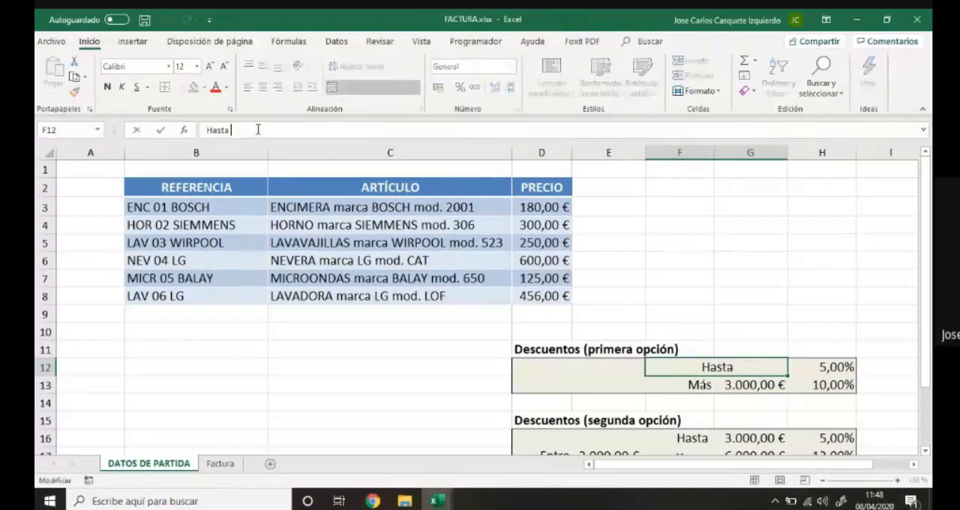
type("3000")
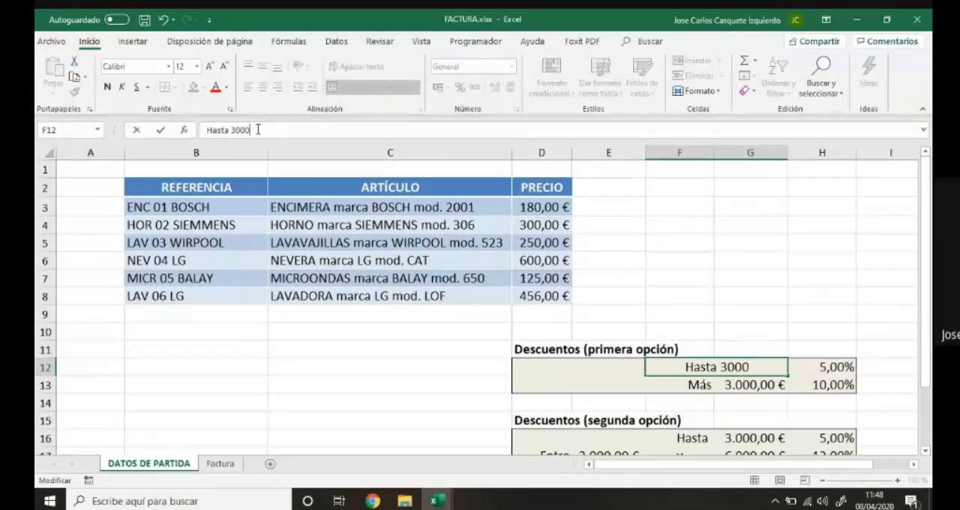
key("Return")
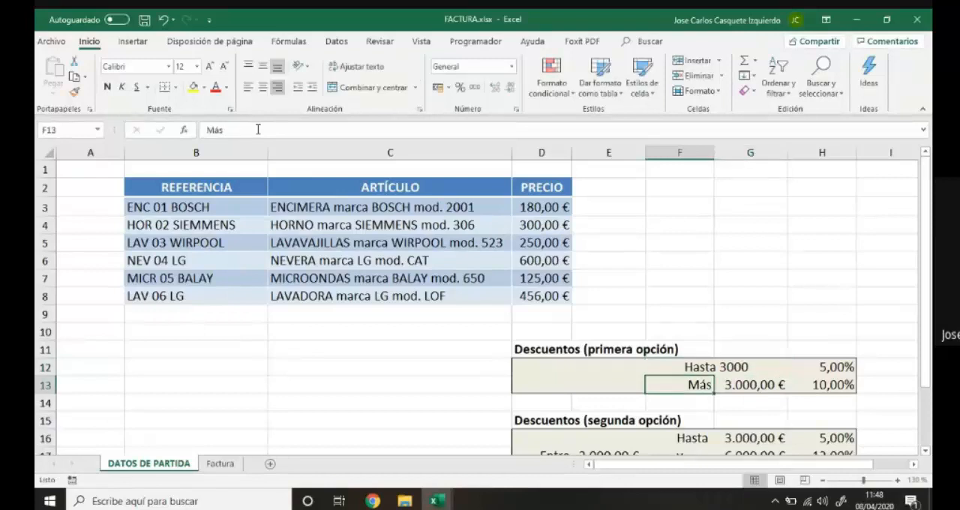
Compare the content of the merged "Hasta 3000" cell with the separate numeric threshold in G13.
left_click(735, 369)
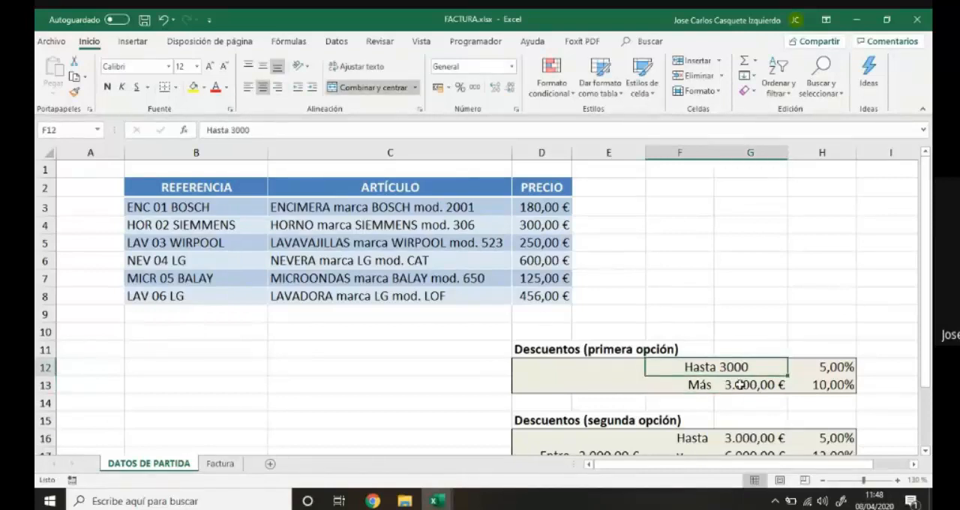
left_click(740, 385)
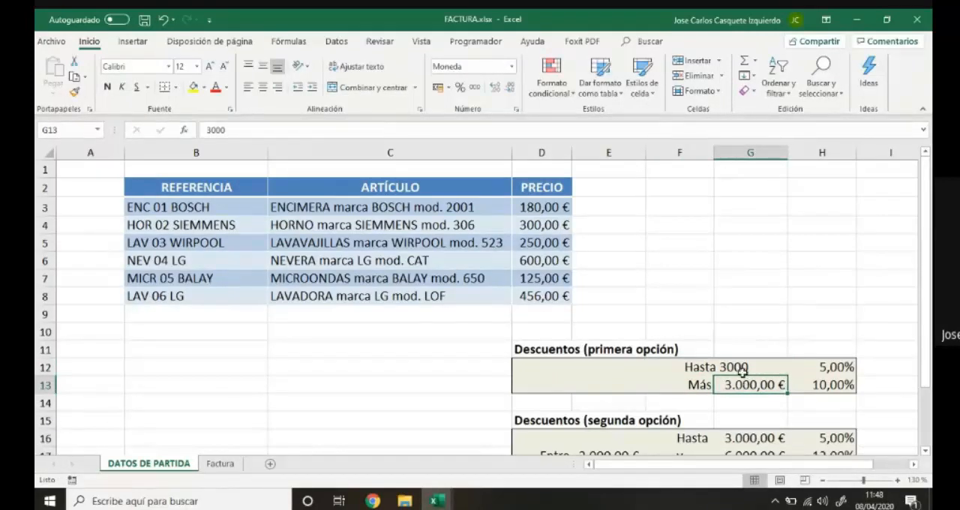
left_click(742, 370)
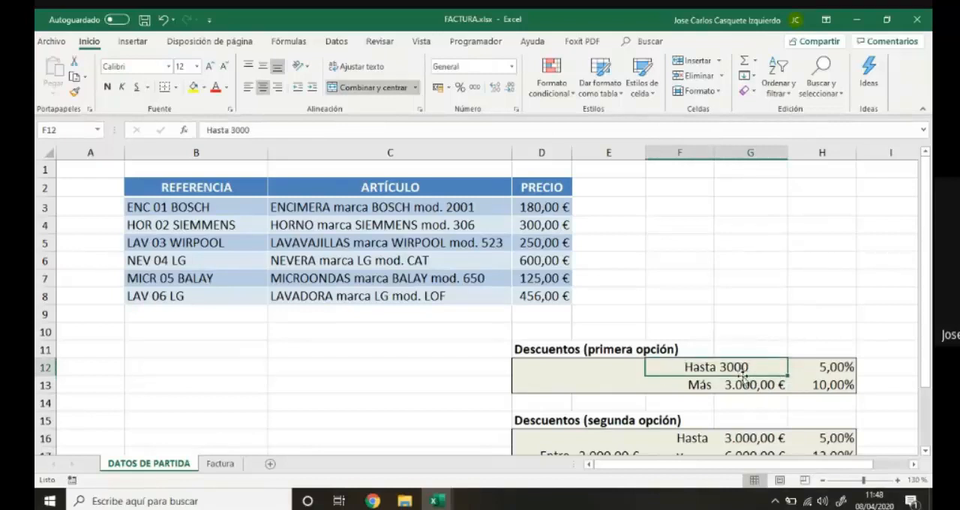
left_click(741, 385)
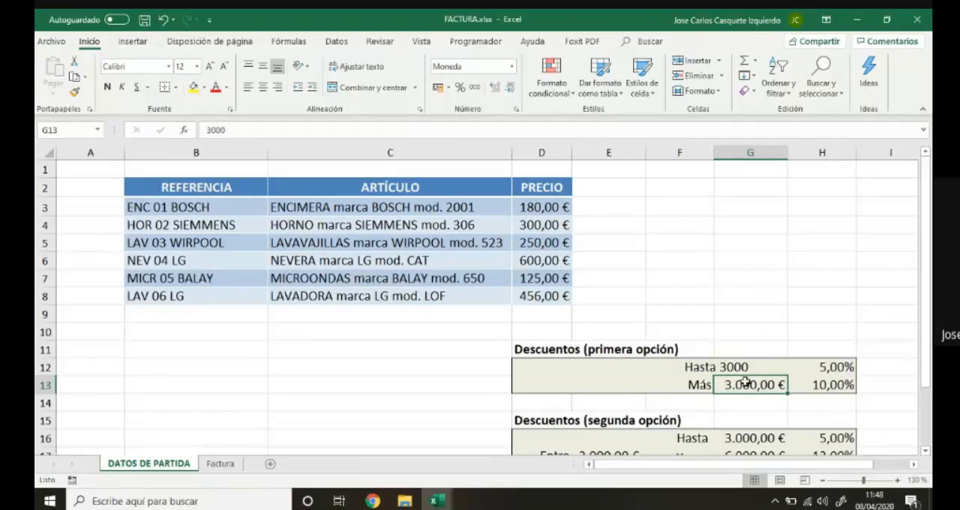
left_click(745, 367)
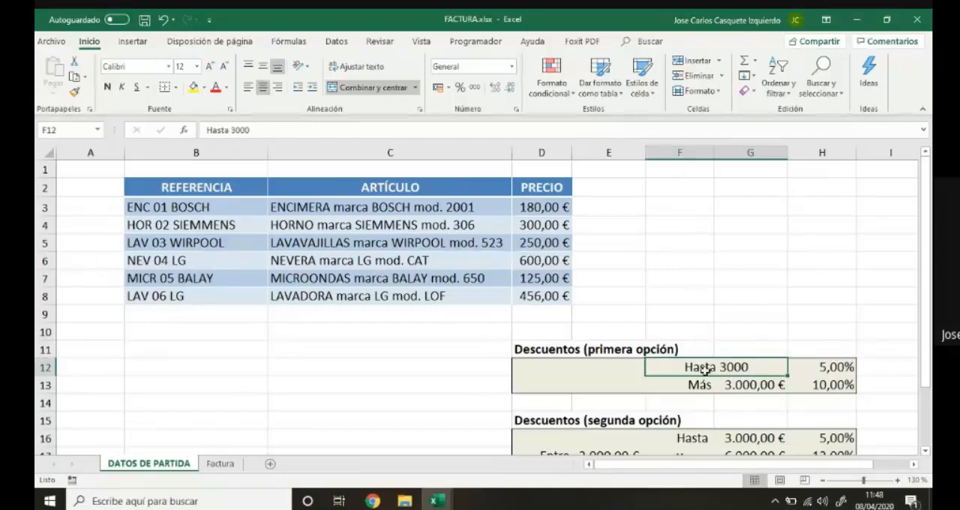
Undo the "Hasta 3000" text edit and the merge of F12:G12, and check the restored label and threshold cells.
left_click(163, 21)
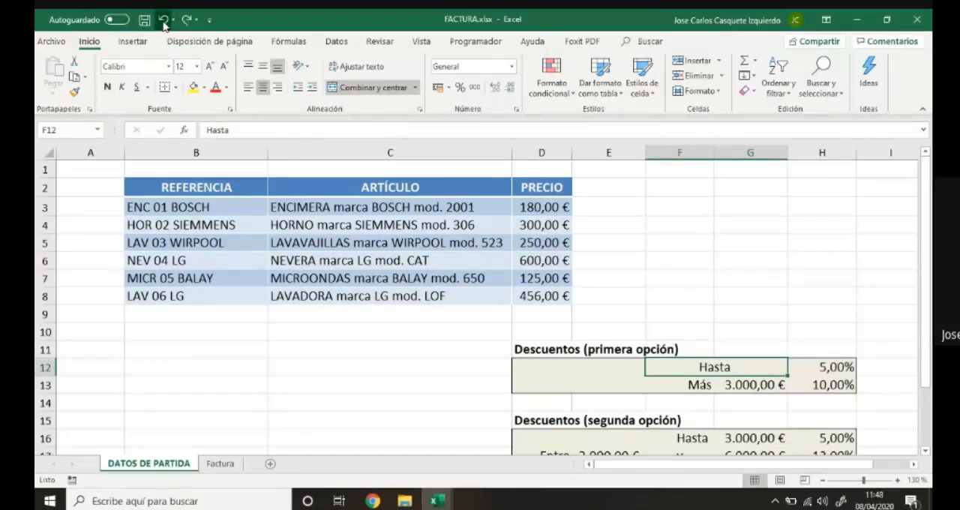
left_click(163, 21)
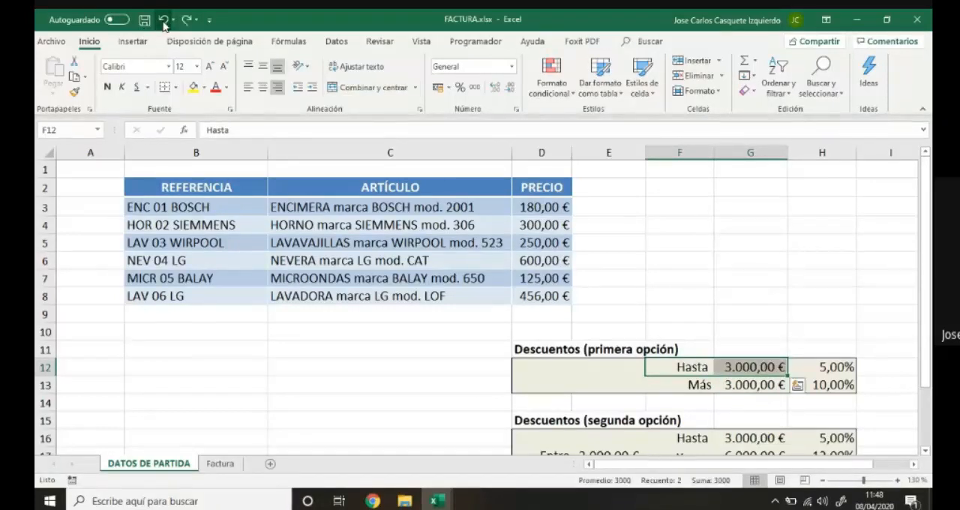
left_click(663, 365)
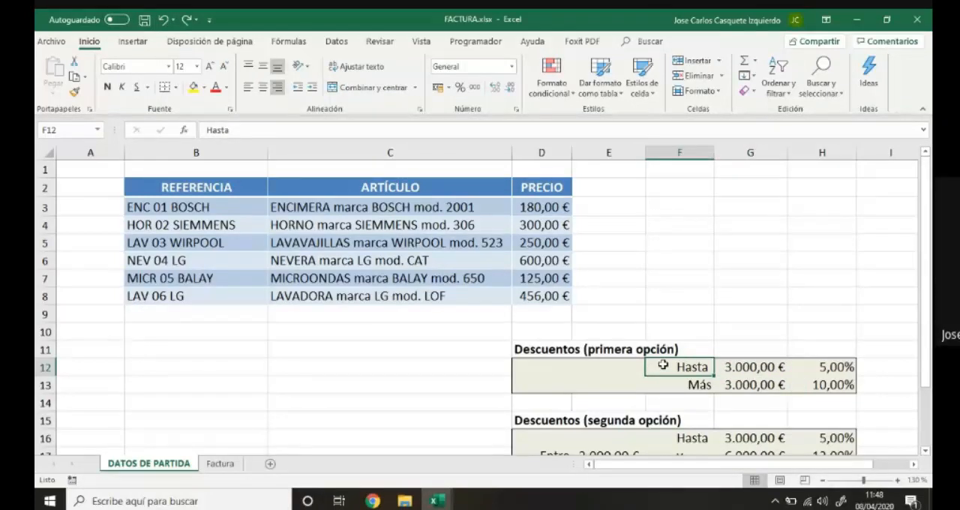
left_click(740, 366)
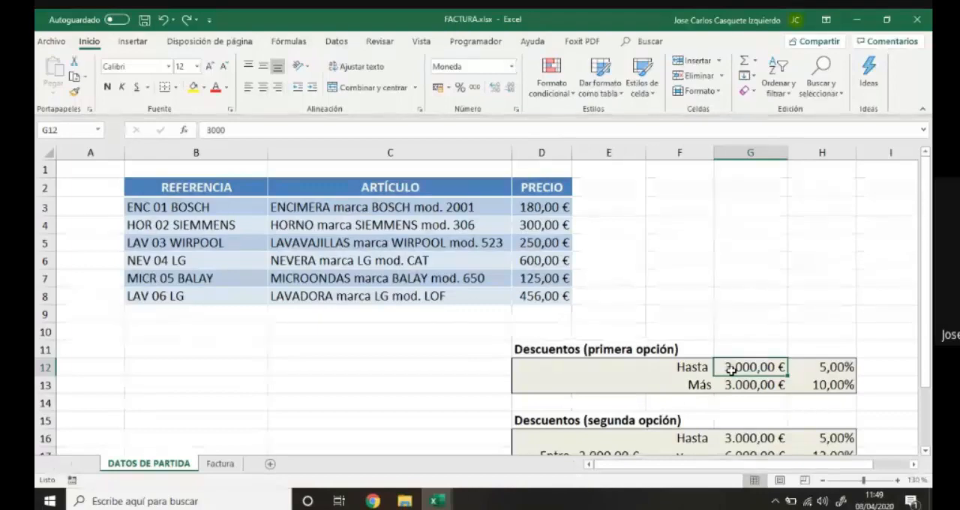
Examine the reference cell's list of options on the Factura sheet and its source table on the DATOS DE PARTIDA sheet.
left_click(220, 464)
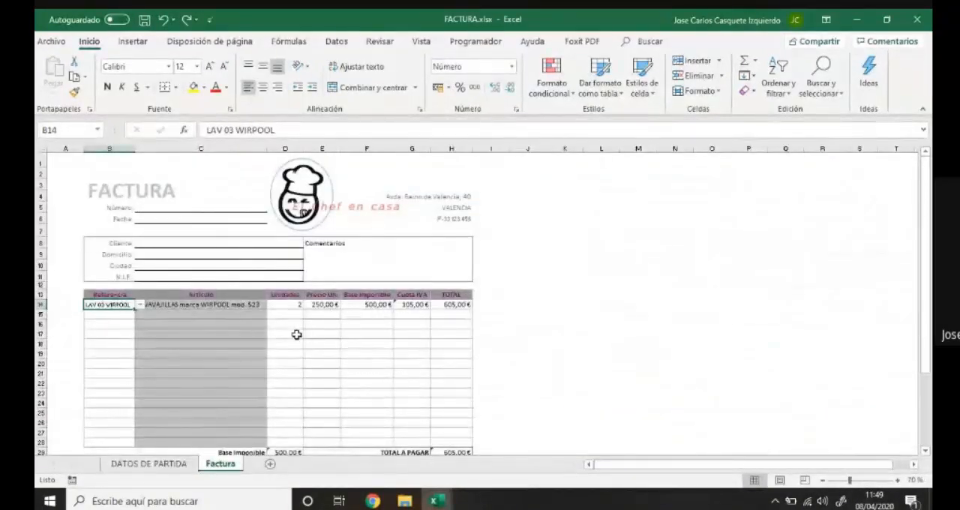
scroll(296, 334, "down", 1)
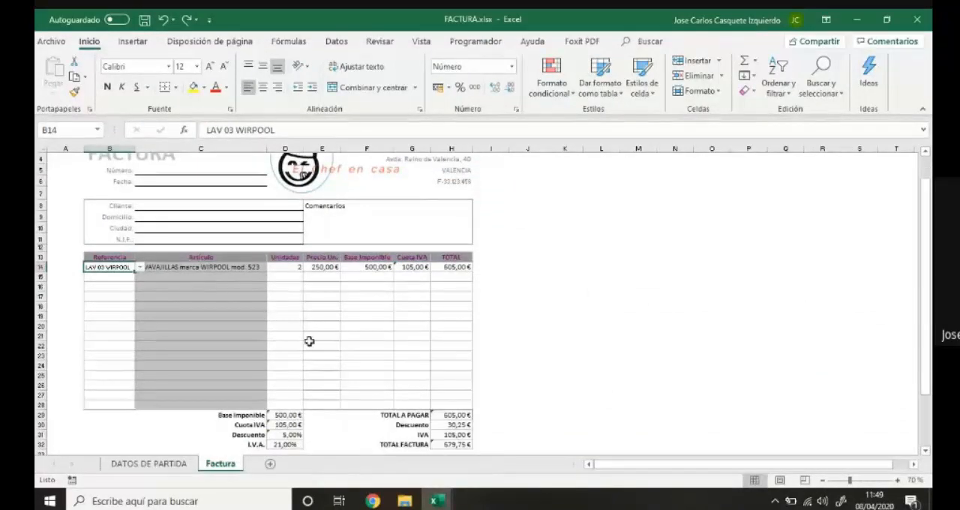
left_click(139, 268)
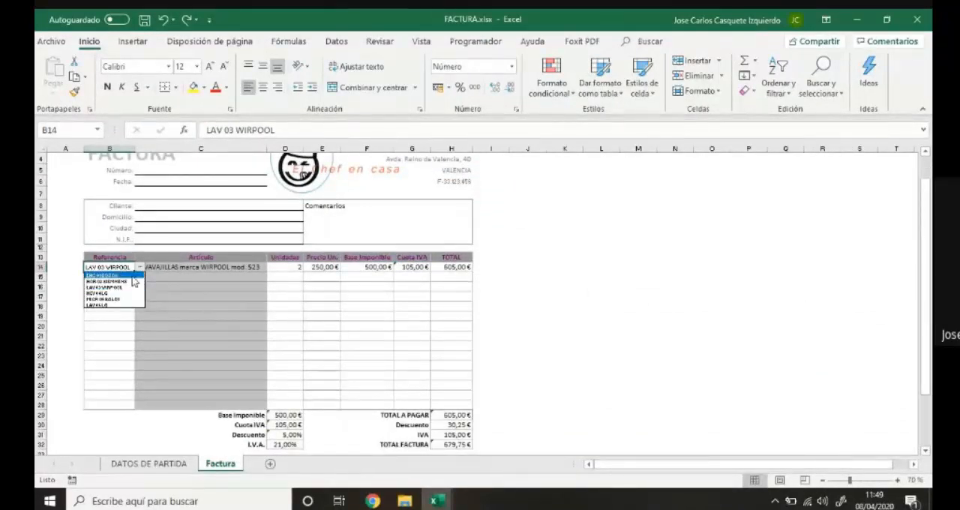
scroll(266, 346, "up", 4)
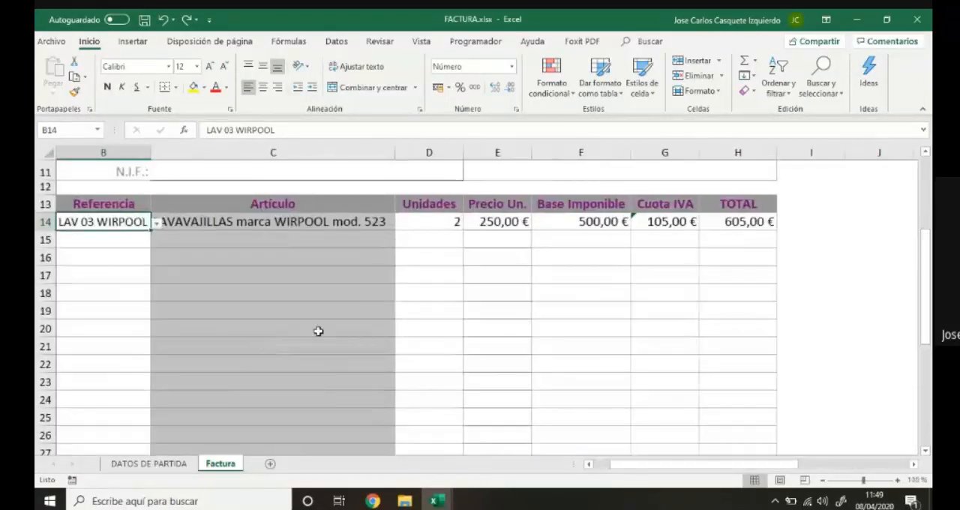
left_click(157, 225)
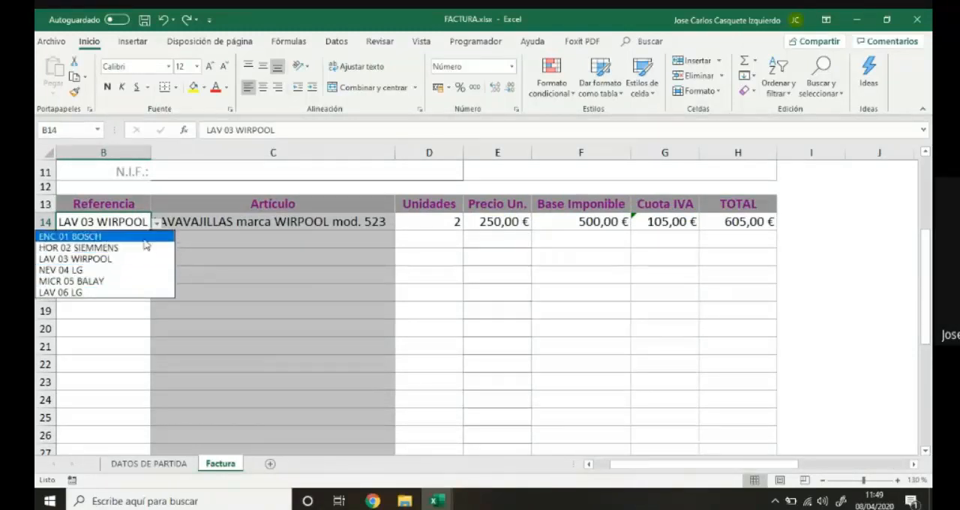
left_click(163, 468)
left_click(169, 465)
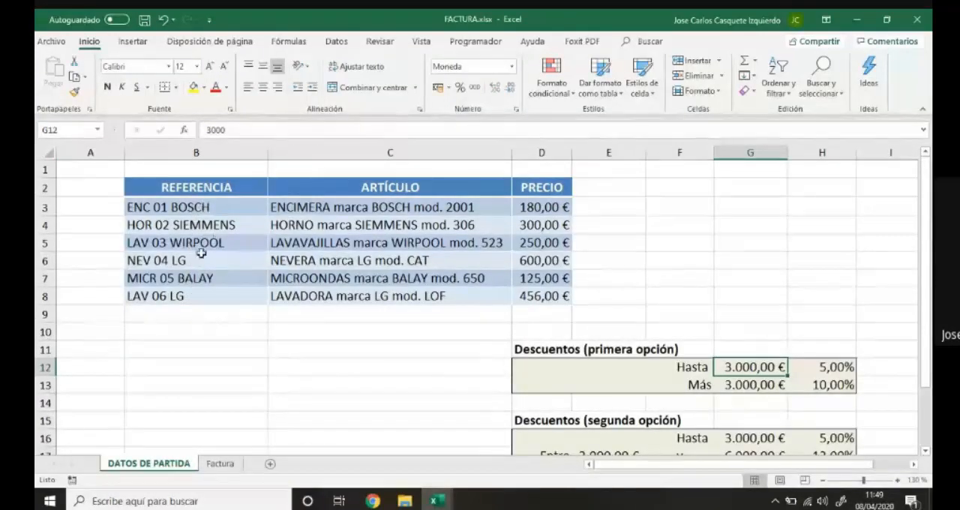
On the Factura sheet, set the first invoice line's reference to HOR 02 SIEMMENS.
left_click(230, 467)
left_click(155, 224)
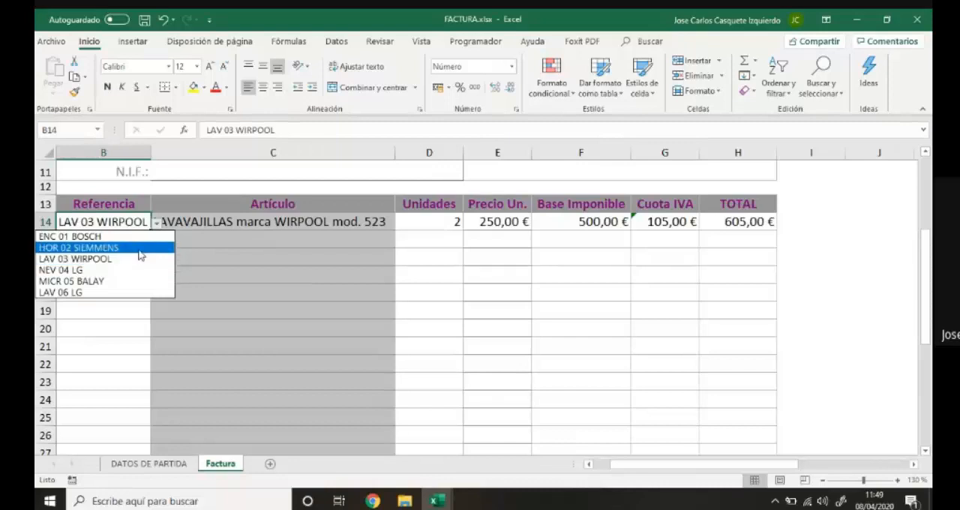
left_click(141, 248)
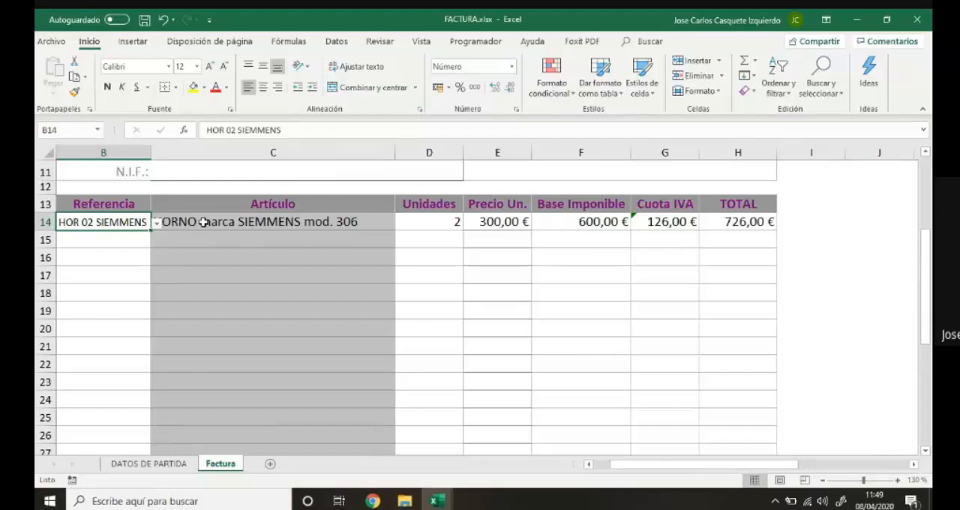
Switch the first line's reference to ENC 01 BOSCH, to MICR 05 BALAY, and back to HOR 02 SIEMMENS.
left_click(157, 223)
left_click(154, 237)
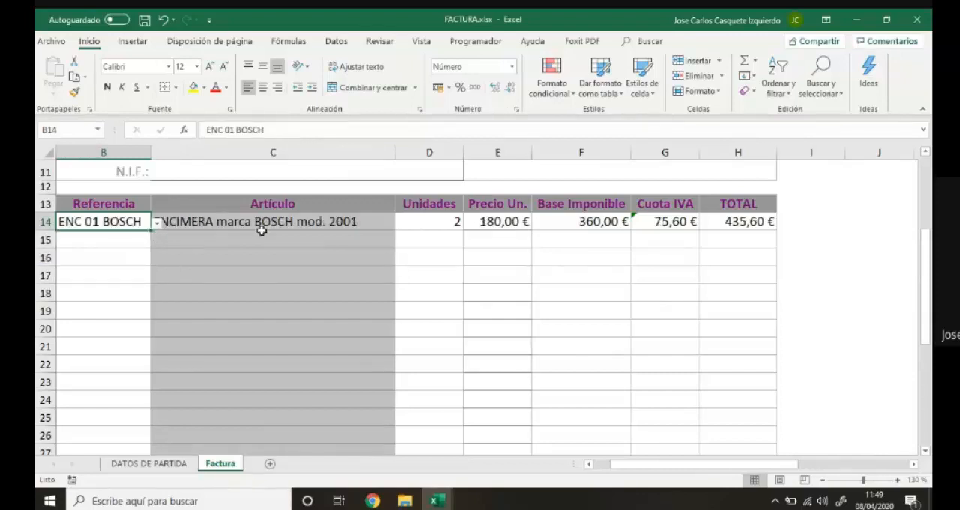
left_click(157, 224)
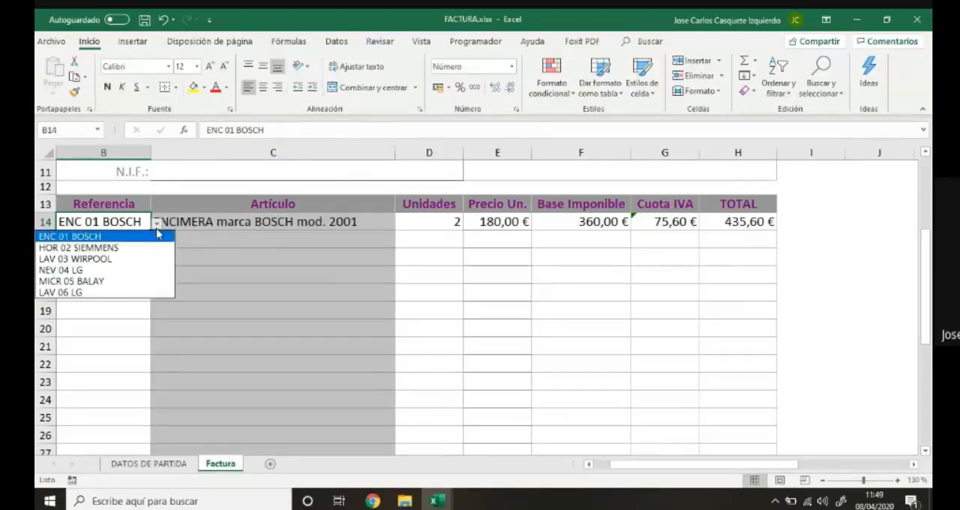
left_click(131, 278)
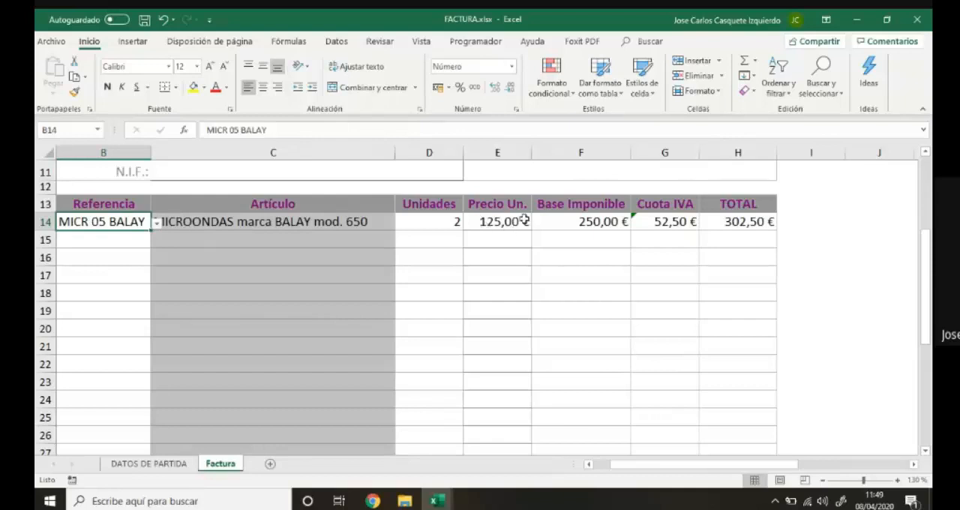
left_click(156, 224)
left_click(150, 249)
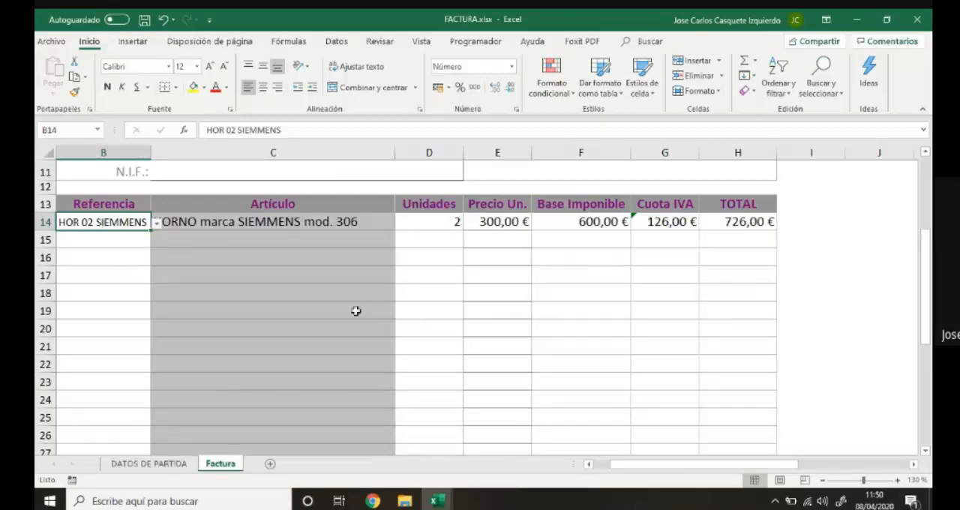
Change the units of the first invoice line to 3, and after that to 4.
left_click(444, 223)
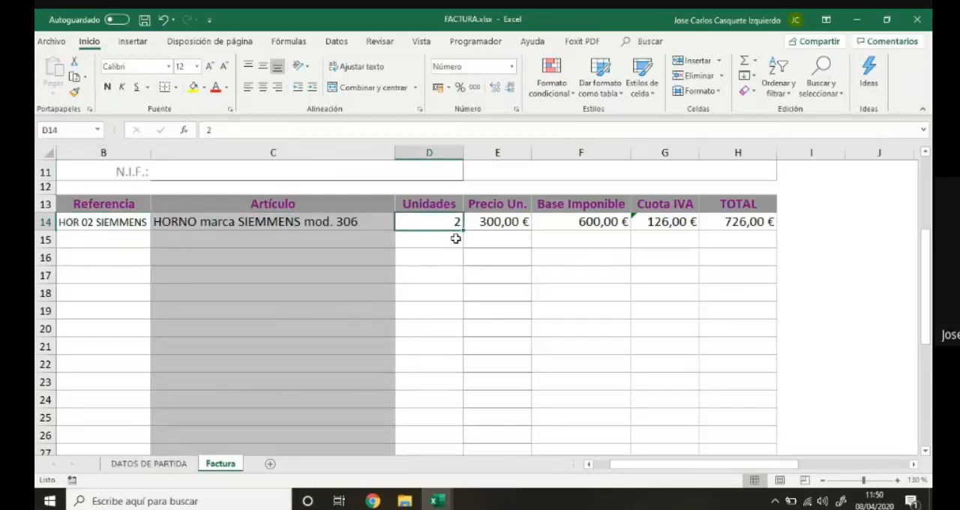
type("3")
left_click(455, 239)
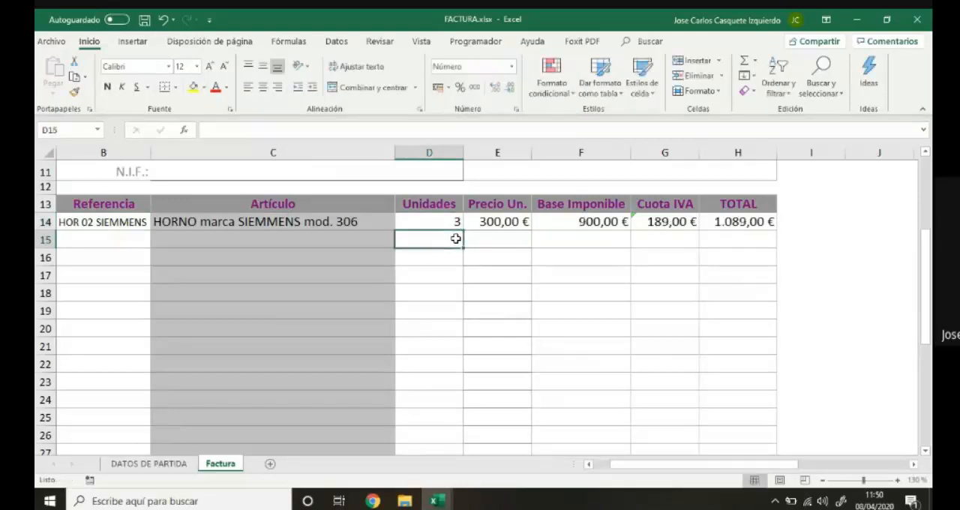
left_click(456, 223)
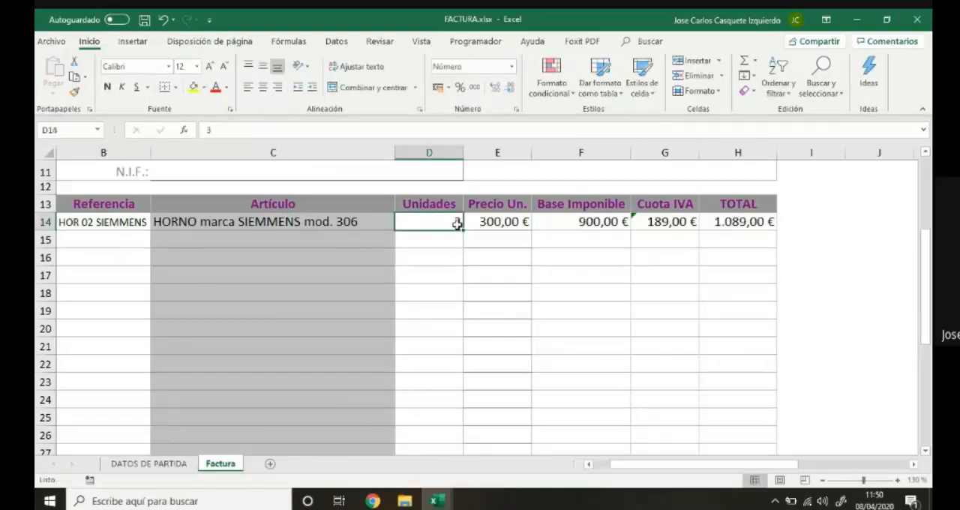
type("4")
key("Return")
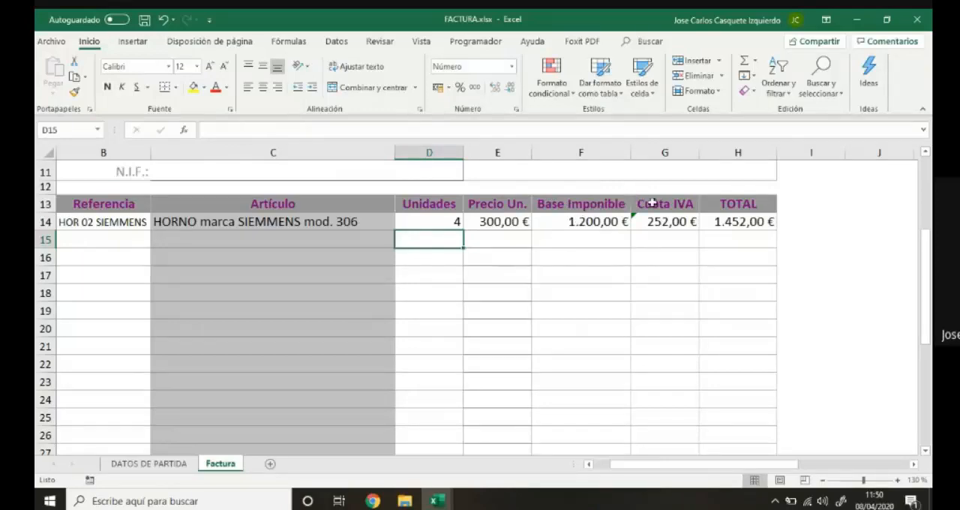
Set the I.V.A. rate in the invoice's totals section to 12%.
scroll(659, 222, "up", 2)
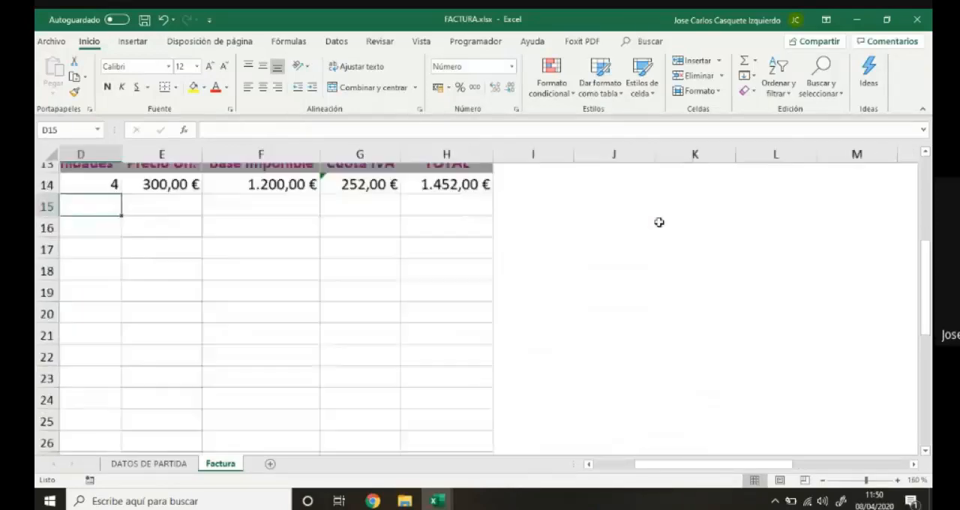
scroll(659, 222, "down", 3)
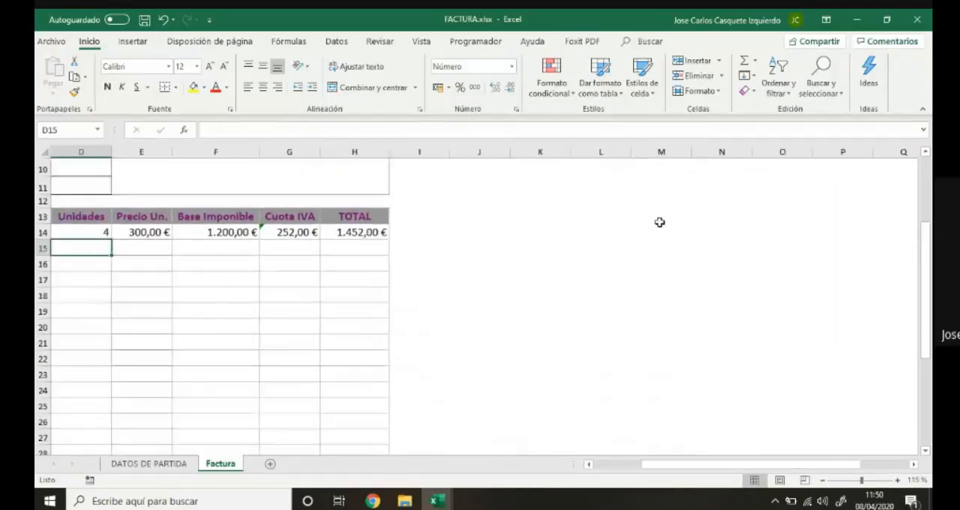
left_click_drag(713, 464, 555, 420)
scroll(553, 382, "down", 3)
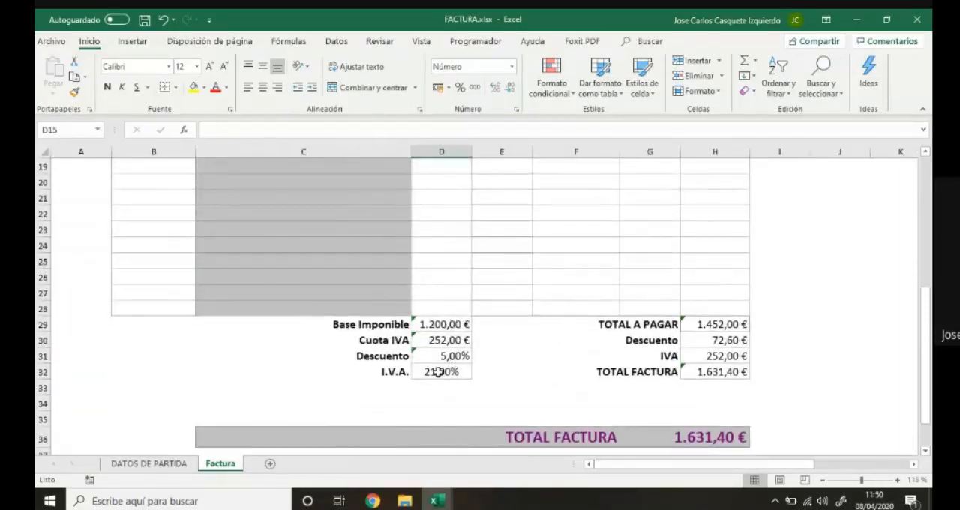
scroll(439, 371, "down", 1)
scroll(437, 368, "up", 2)
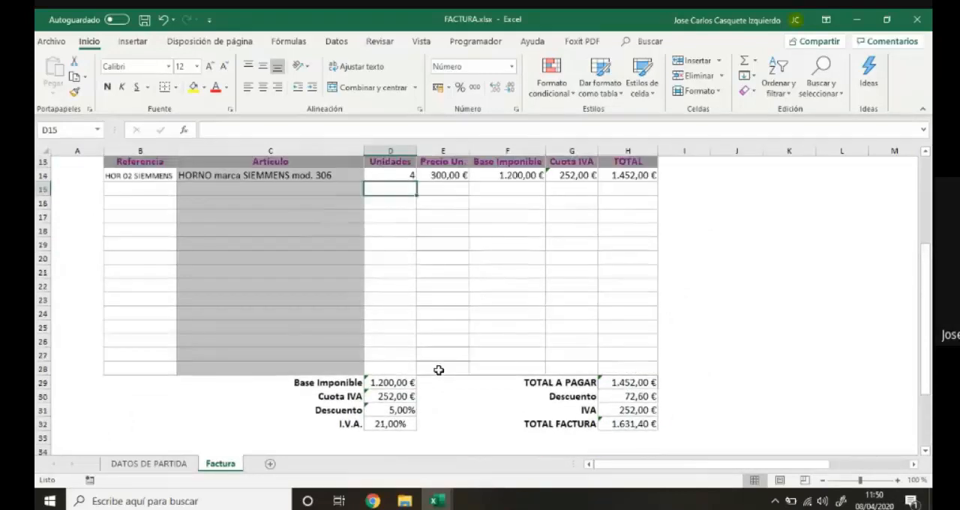
left_click(382, 436)
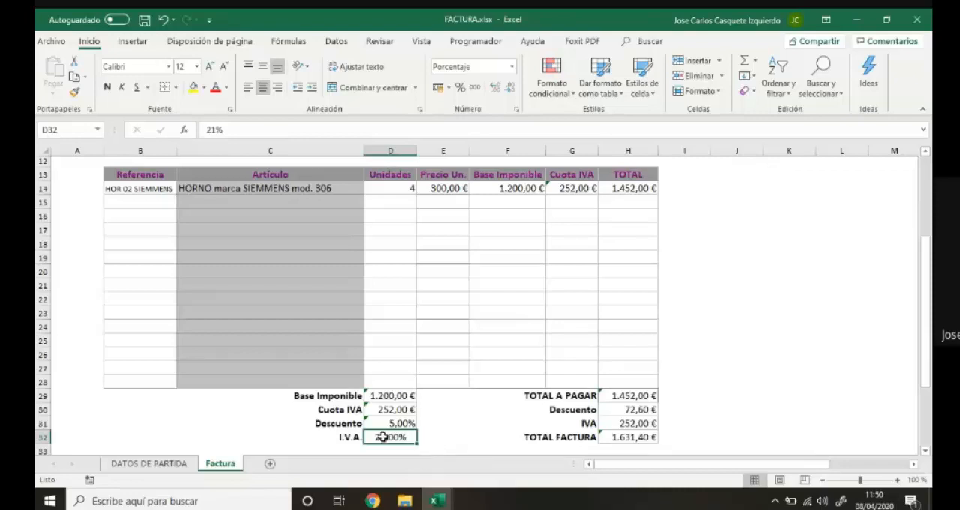
type("12")
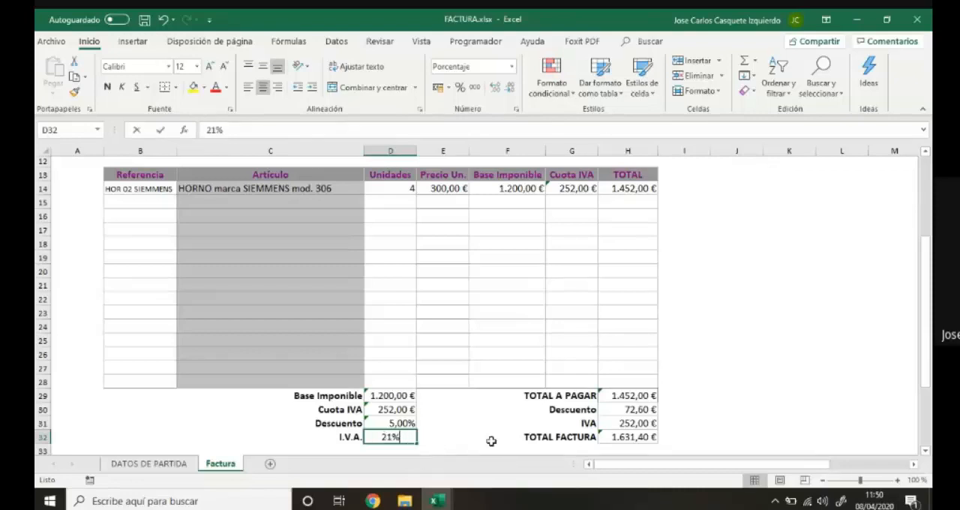
key("Return")
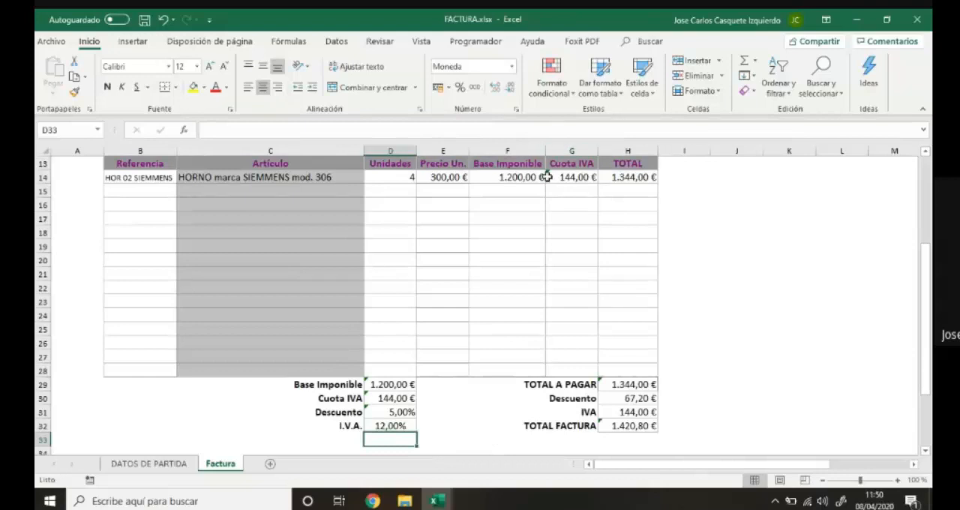
Set the I.V.A. rate in the invoice's totals section to 21%.
left_click(399, 426)
type("21")
key("Return")
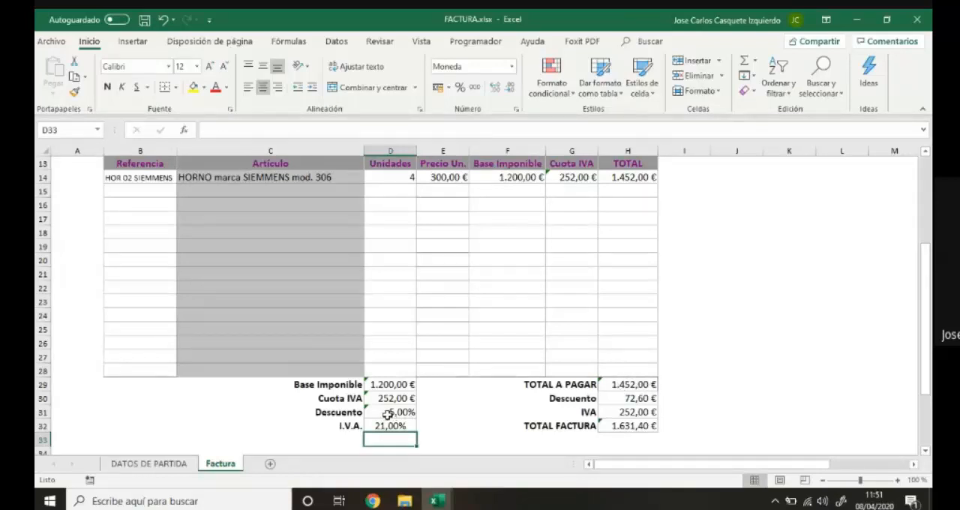
Review the discount tables on the DATOS DE PARTIDA sheet and the formula behind the Descuento percentage on the Factura sheet.
left_click(185, 466)
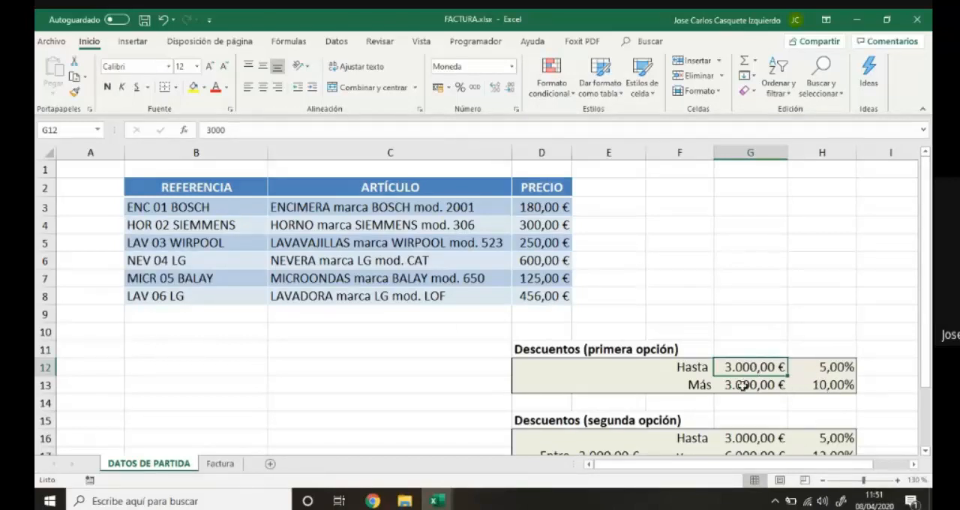
left_click(219, 465)
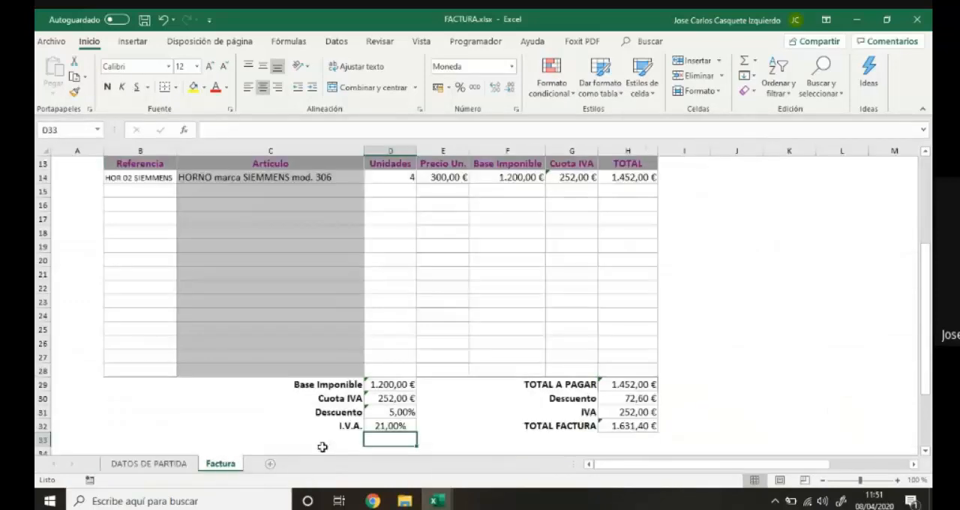
left_click(390, 412)
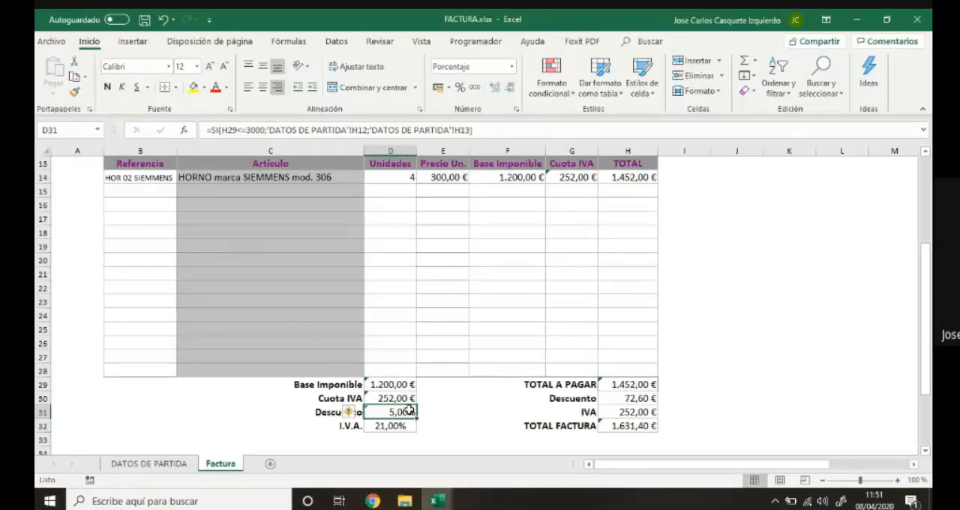
Set the units of the first invoice line to 10.
left_click(400, 177)
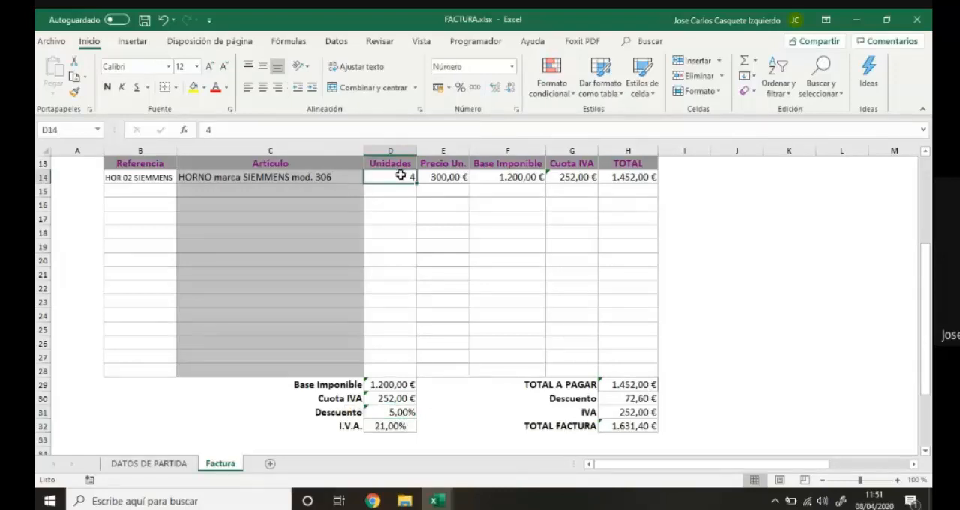
type("10")
key("Return")
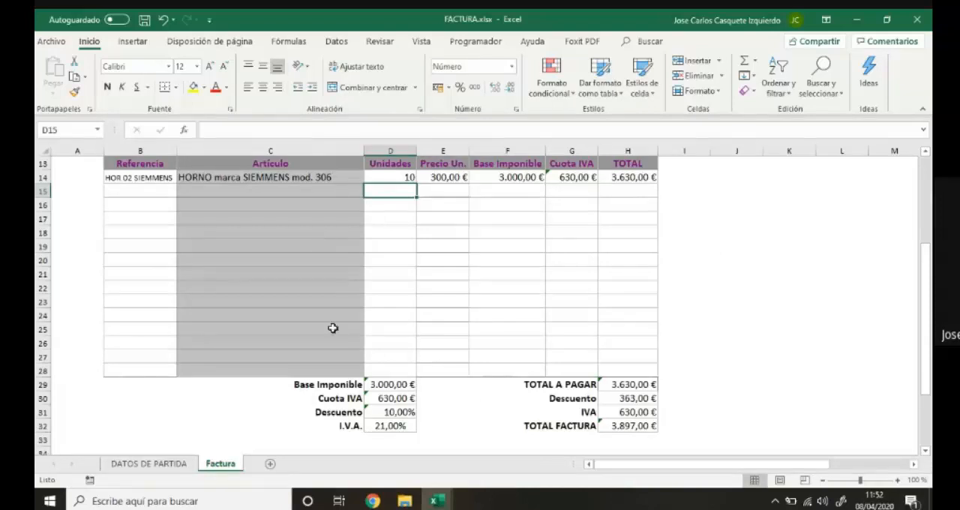
Choose LAV 03 WIRPOOL as the reference of the second invoice line.
left_click(156, 191)
left_click(182, 192)
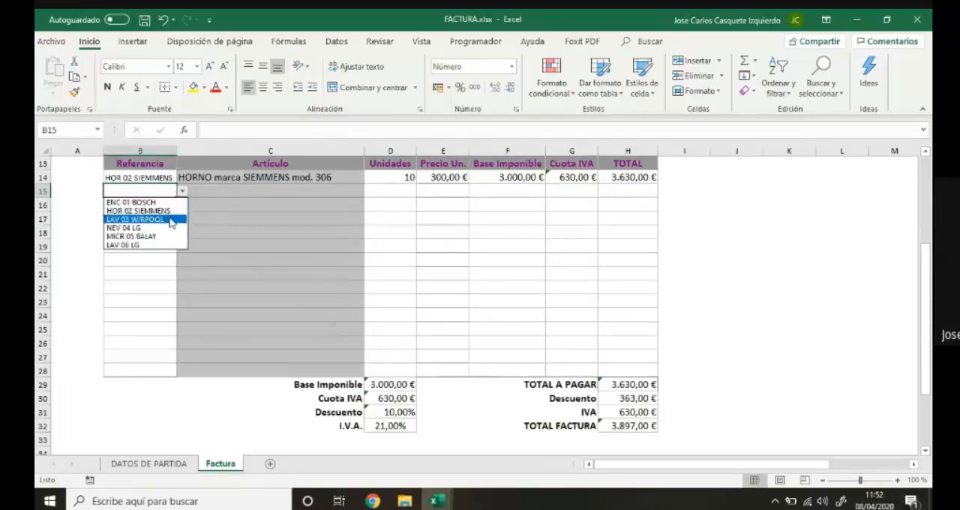
left_click(169, 218)
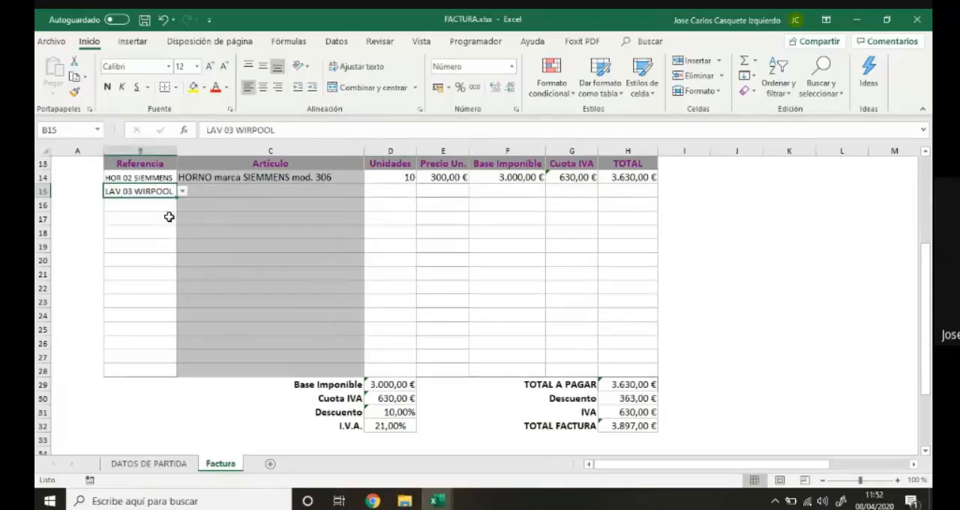
Fill the first line's article lookup formula down to row 28, and clear the copies in rows 16 to 28.
left_click(192, 178)
left_click_drag(366, 185, 370, 381)
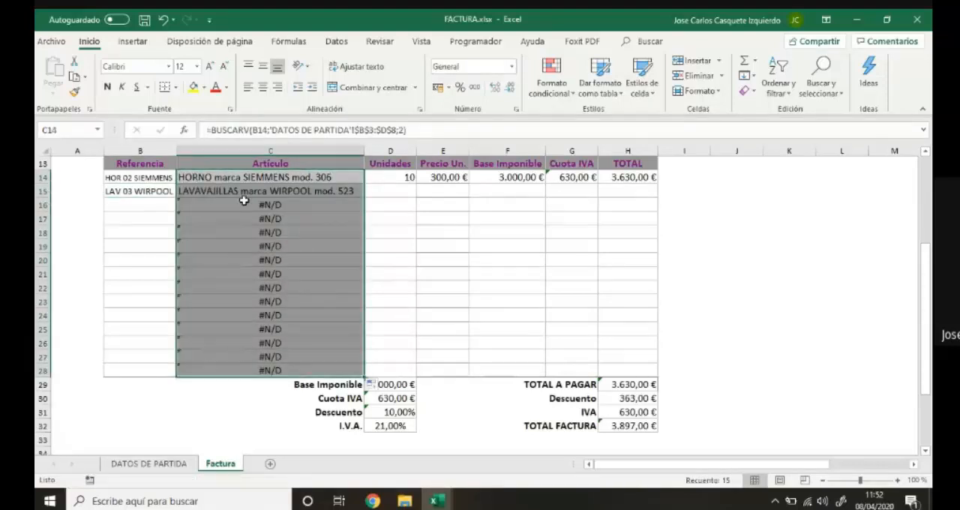
left_click_drag(218, 201, 248, 370)
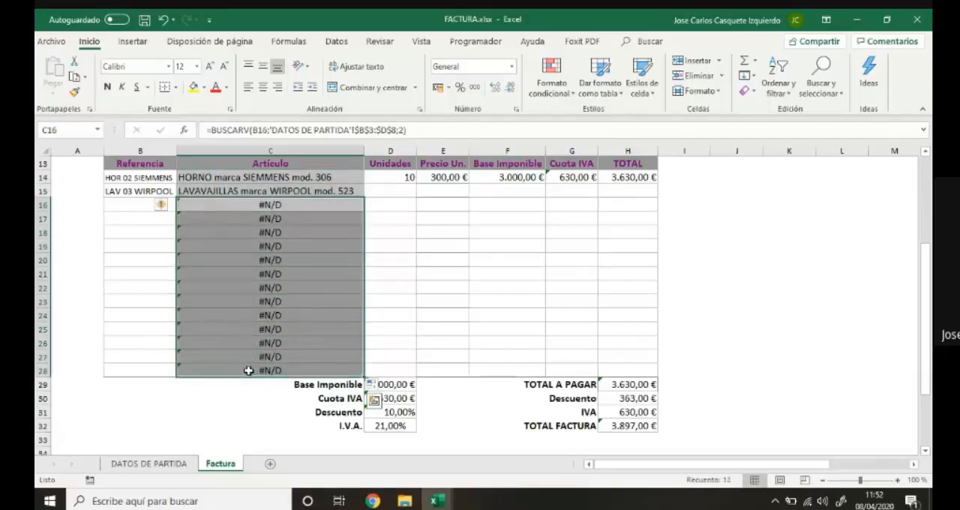
key("Delete")
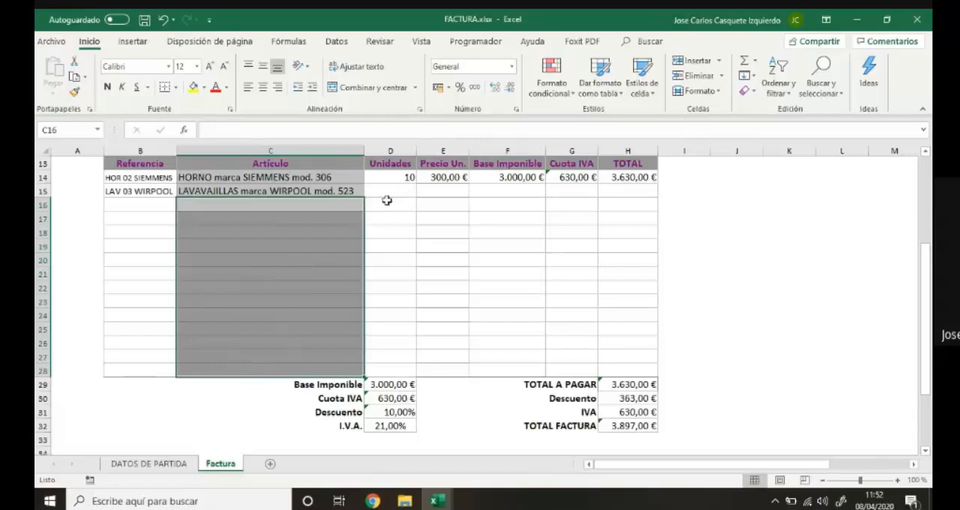
Copy the unit price, Base Imponible, Cuota IVA and TOTAL formulas to the second invoice line, and set its units to 5.
left_click(451, 178)
left_click_drag(468, 185, 455, 198)
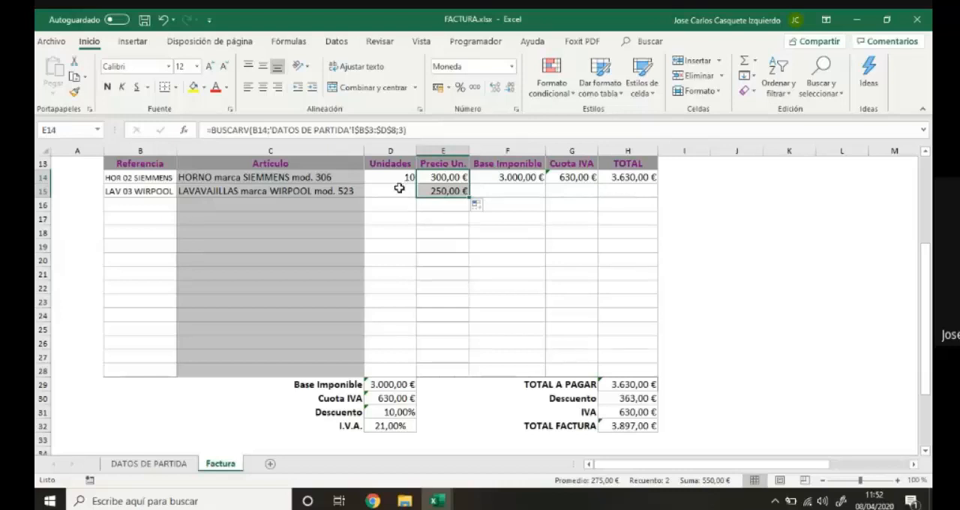
left_click(491, 180)
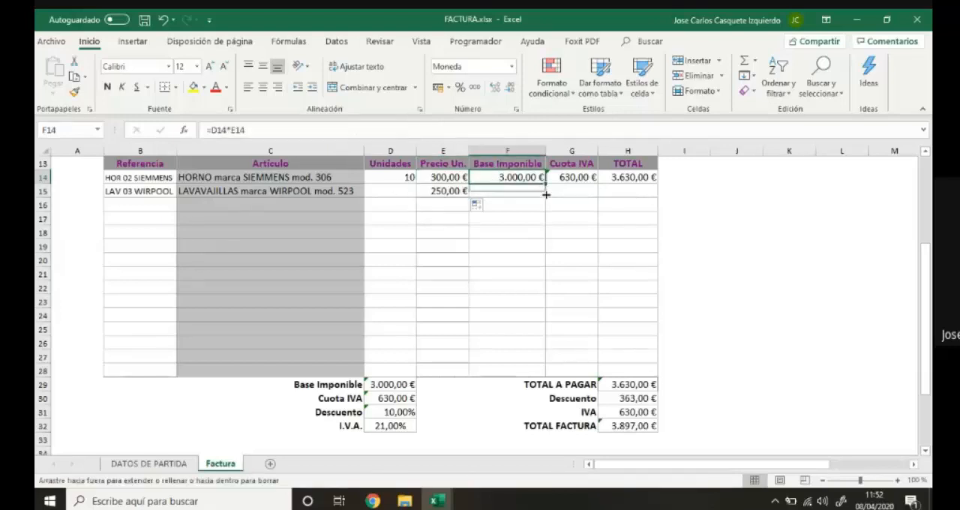
left_click_drag(546, 194, 658, 197)
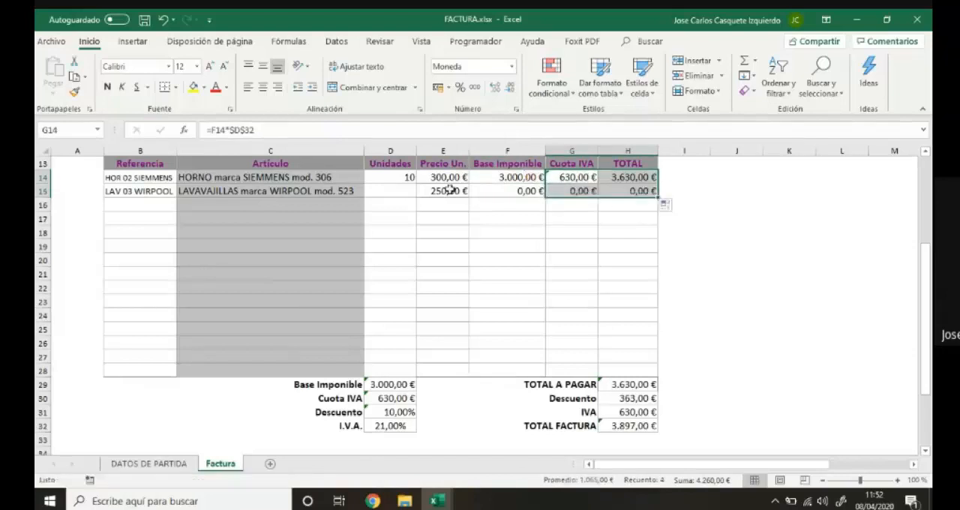
left_click(407, 191)
type("5")
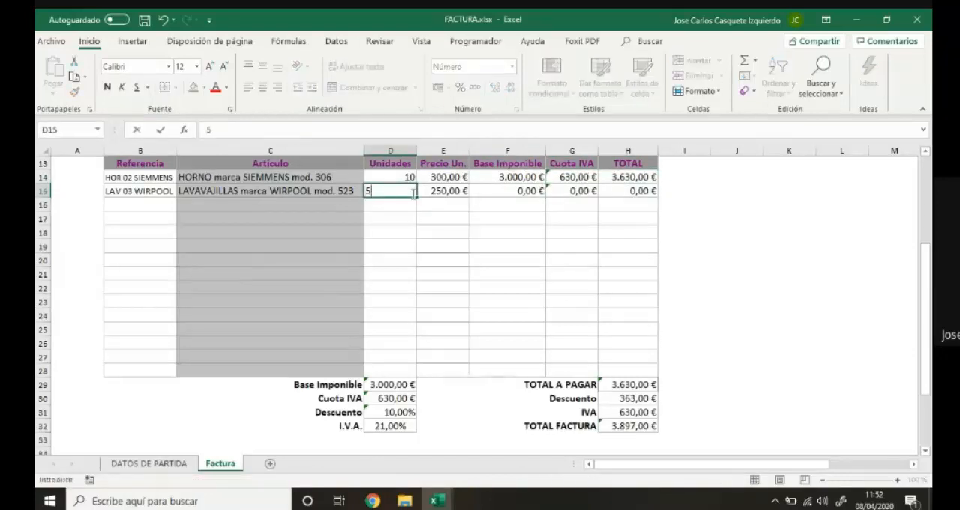
key("Return")
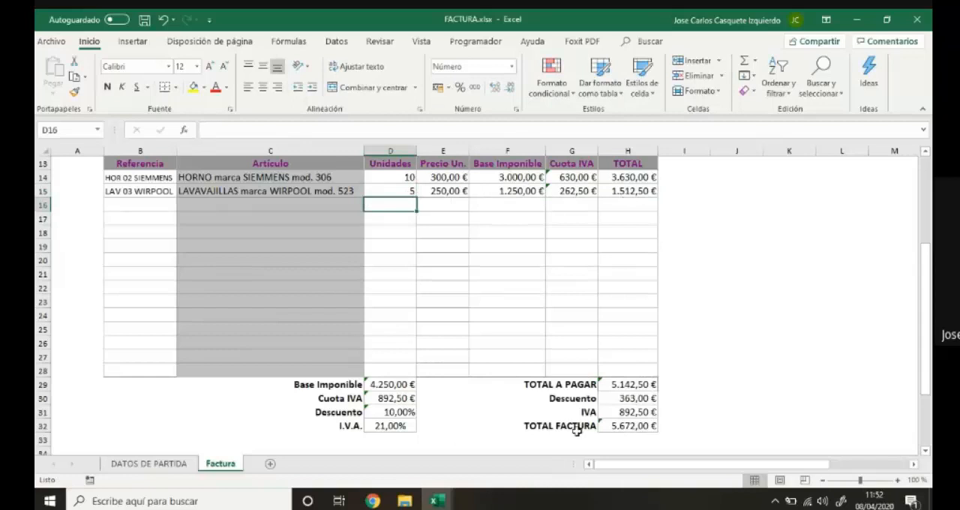
Copy the second line's reference down to row 28, and clear all references in rows 15 to 28.
left_click(152, 190)
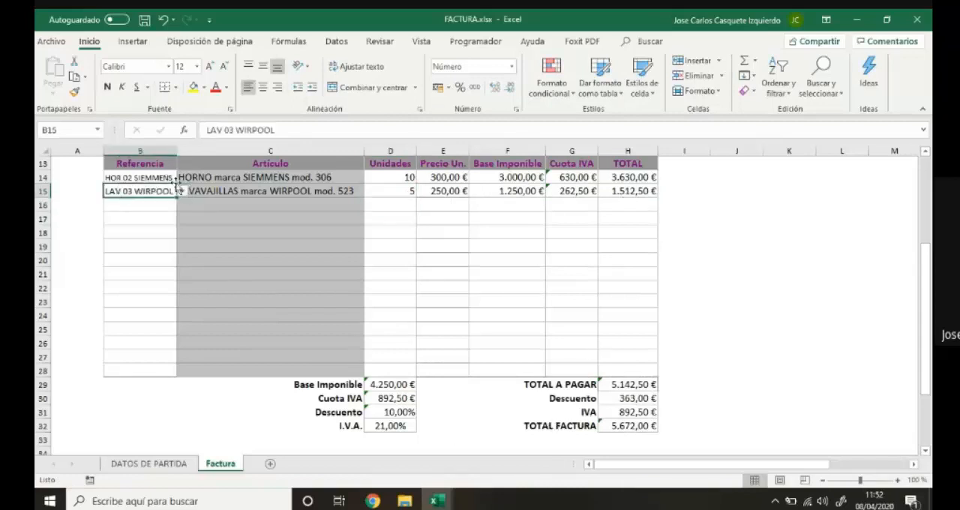
left_click_drag(177, 198, 189, 373)
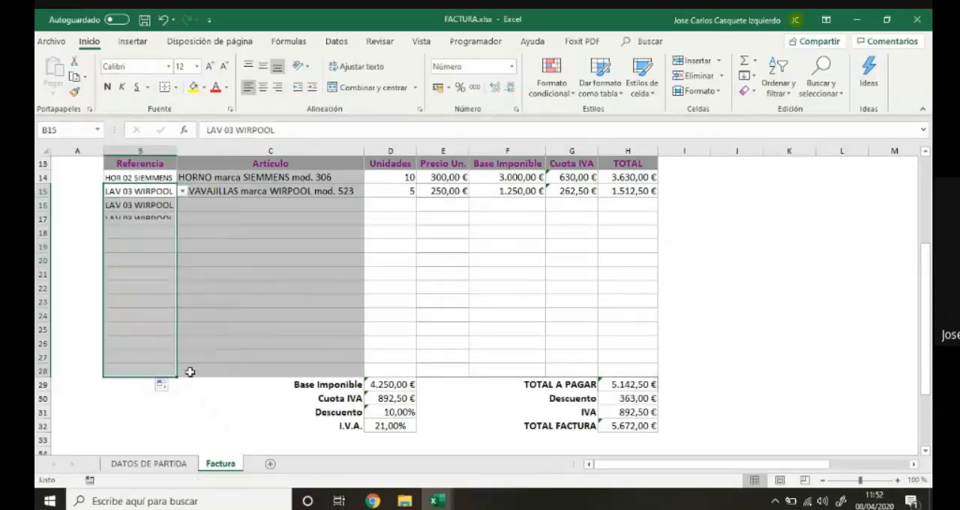
left_click(169, 194)
key("Delete")
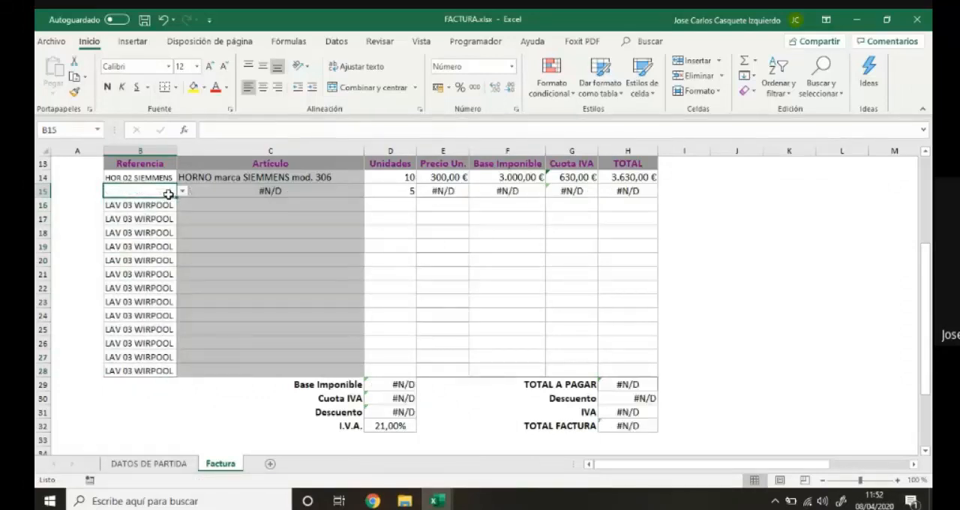
left_click_drag(175, 200, 181, 374)
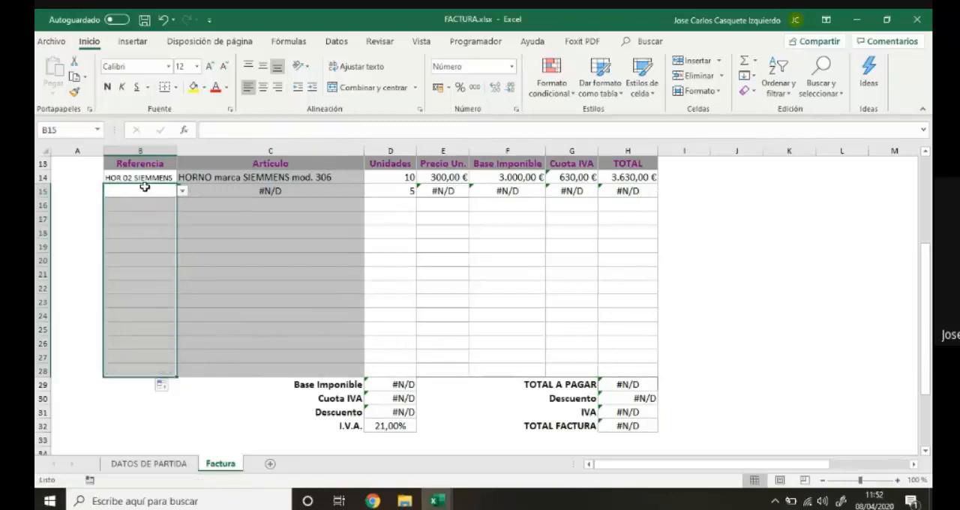
Fill the second line's cells from Artículo to TOTAL down to row 28, and clear the units in rows 15 to 28.
left_click(250, 192)
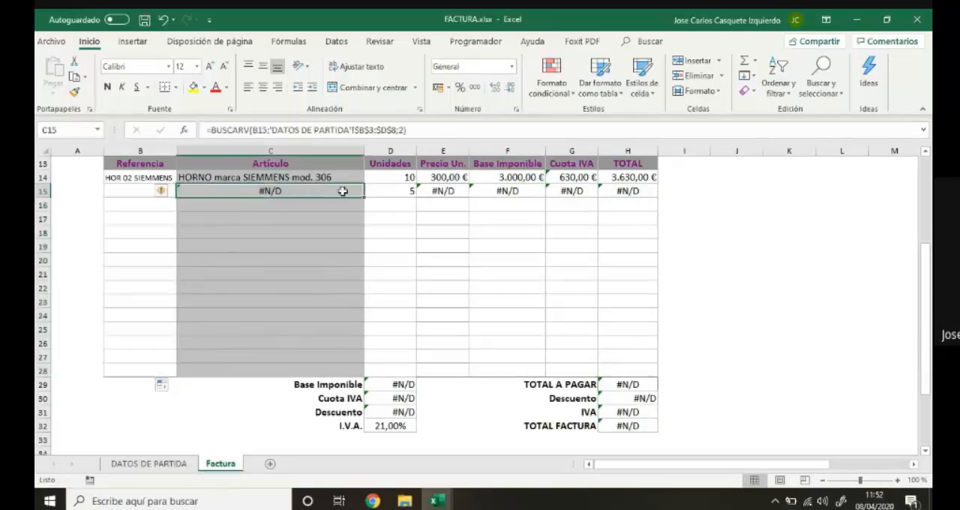
left_click_drag(362, 196, 345, 375)
left_click_drag(392, 188, 657, 378)
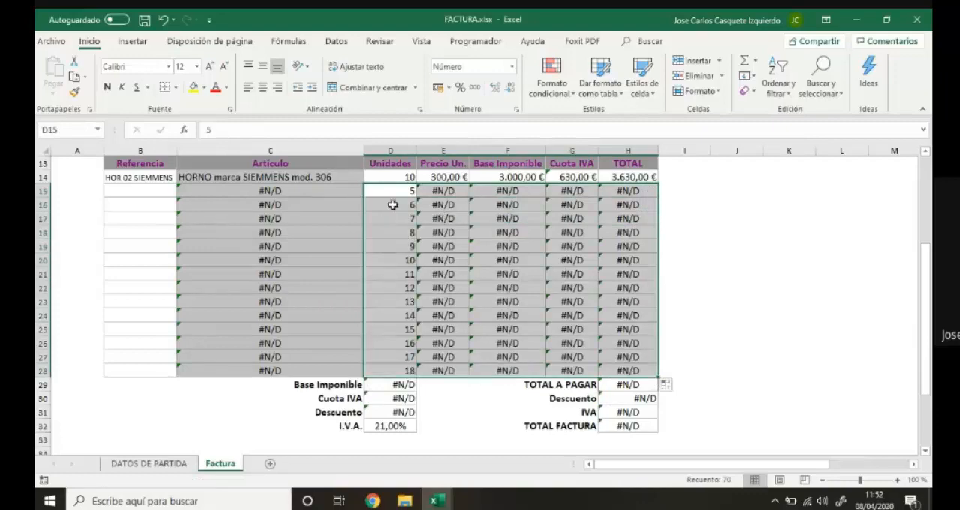
left_click_drag(393, 191, 407, 371)
key("Delete")
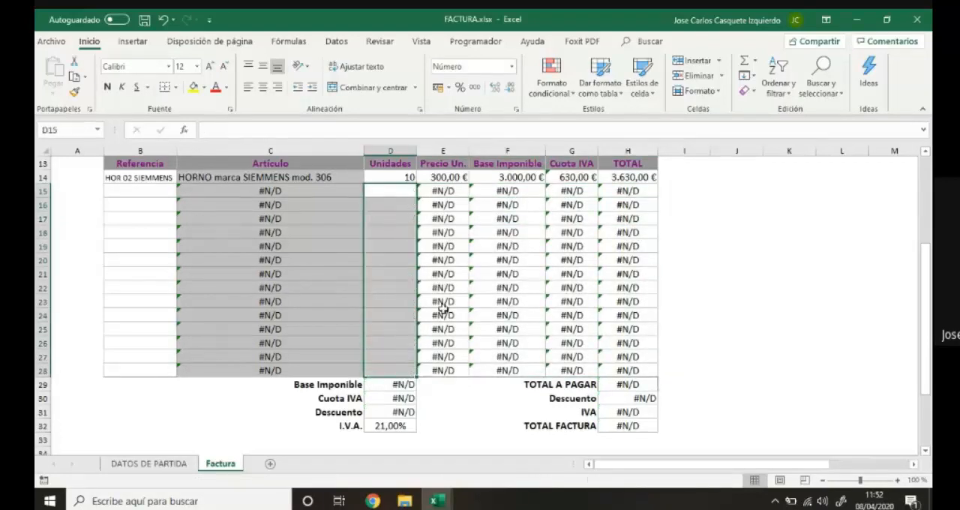
Set the second invoice line's reference to MICR 05 BALAY and the third line's reference to LAV 06 LG.
left_click(236, 193)
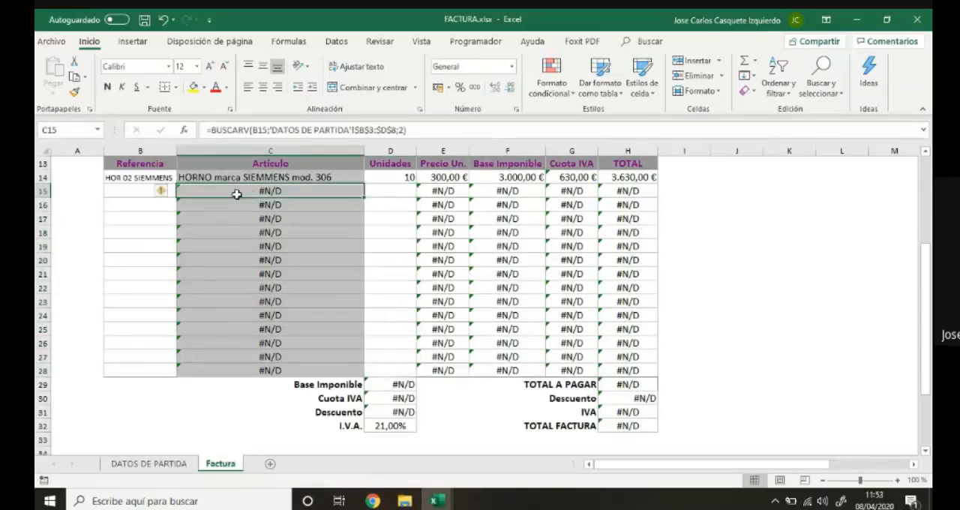
left_click(141, 194)
left_click(183, 193)
left_click(172, 237)
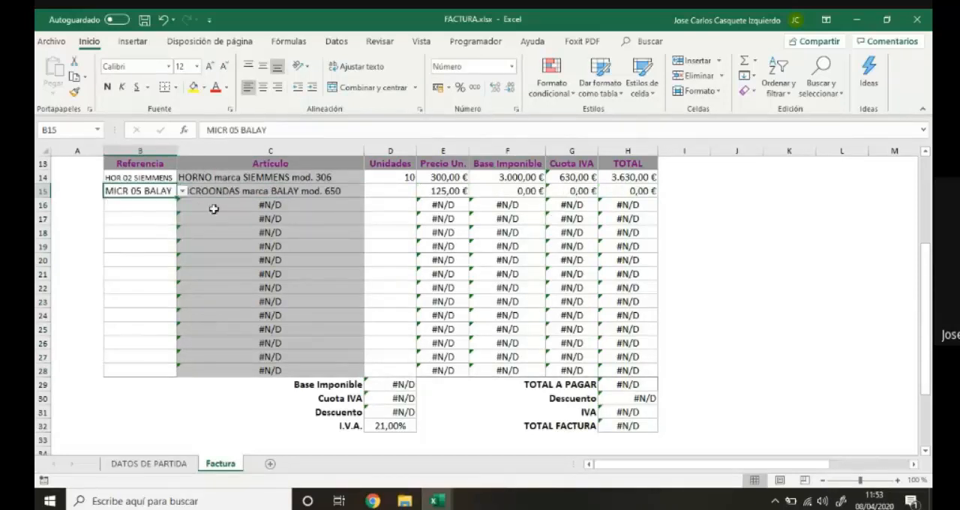
left_click(163, 207)
left_click(182, 206)
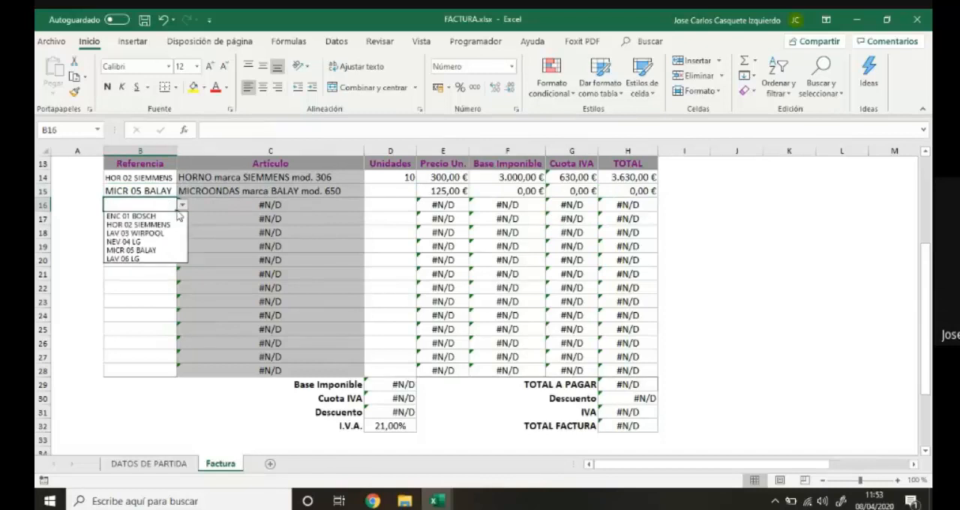
left_click(150, 258)
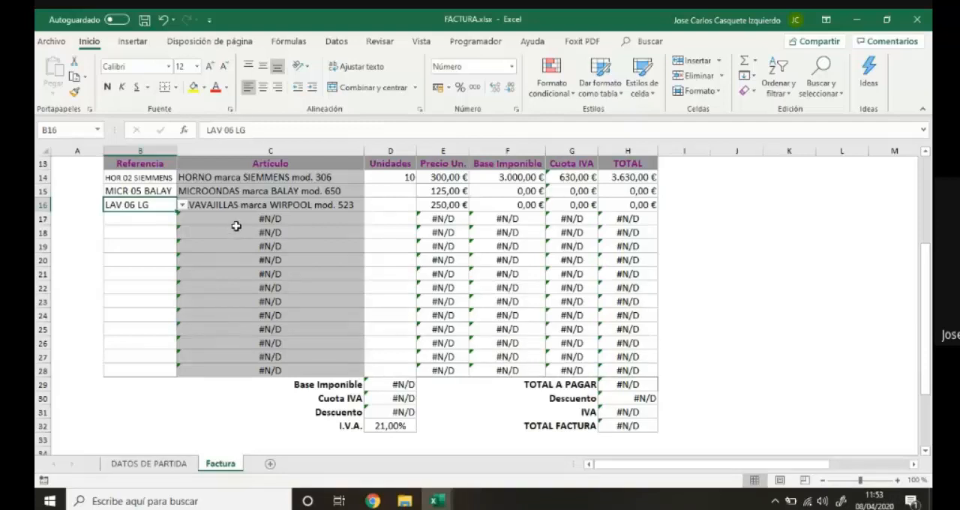
Clear the cells from Artículo to TOTAL in the unused invoice rows 17 to 28.
left_click_drag(243, 220, 597, 367)
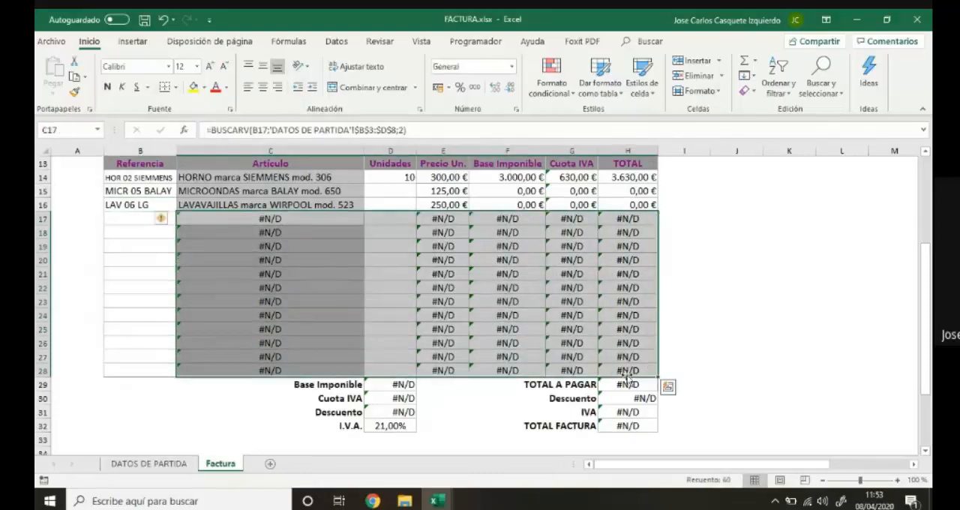
key("Delete")
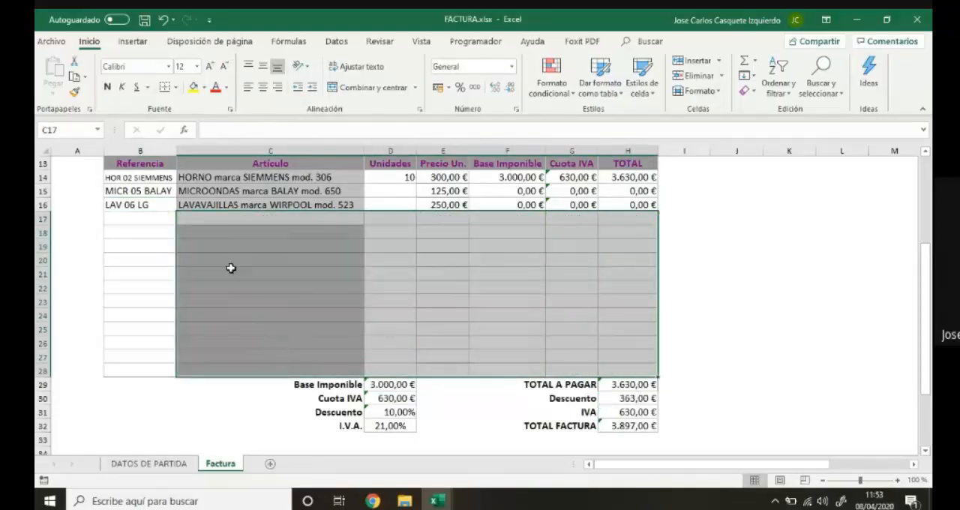
Set the row 17 reference to HOR 02 SIEMMENS and copy the article lookup formula down from row 16.
left_click(166, 219)
left_click(182, 218)
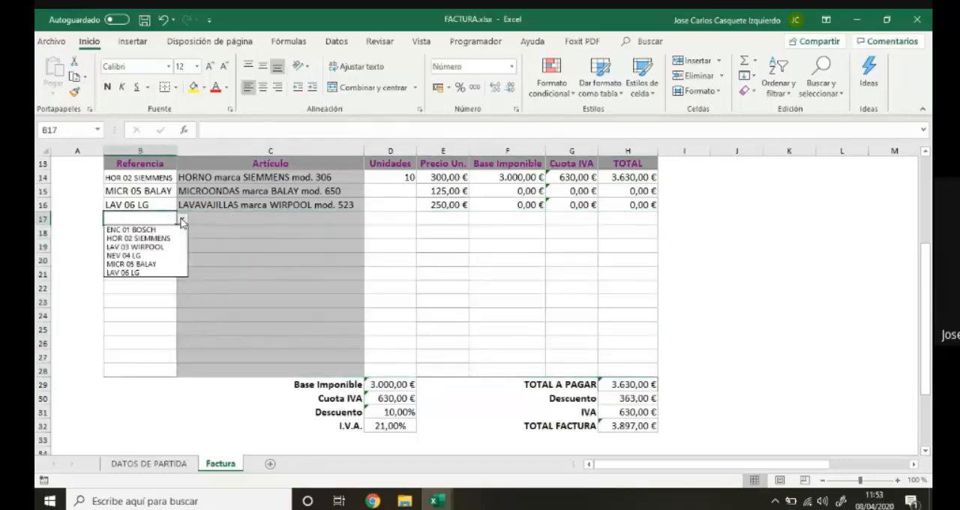
left_click(165, 239)
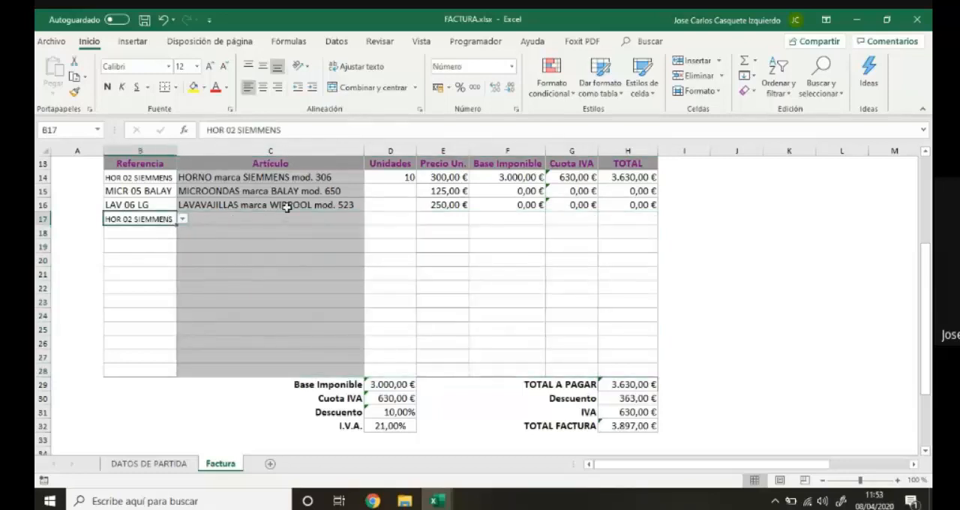
left_click(286, 207)
left_click_drag(362, 210, 367, 228)
Change the row 17 reference to NEV 04 LG, and clear both the reference and the article formula in that row.
left_click(154, 219)
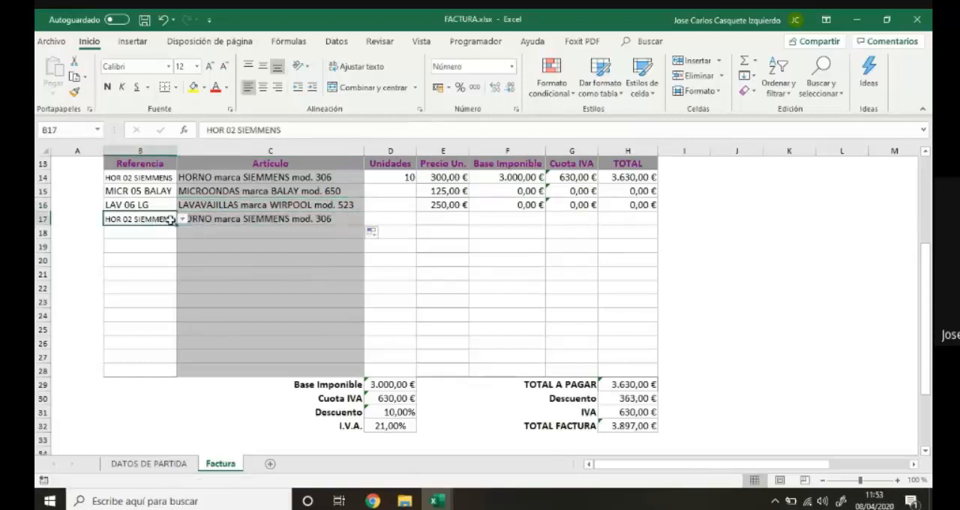
left_click(182, 218)
left_click(162, 251)
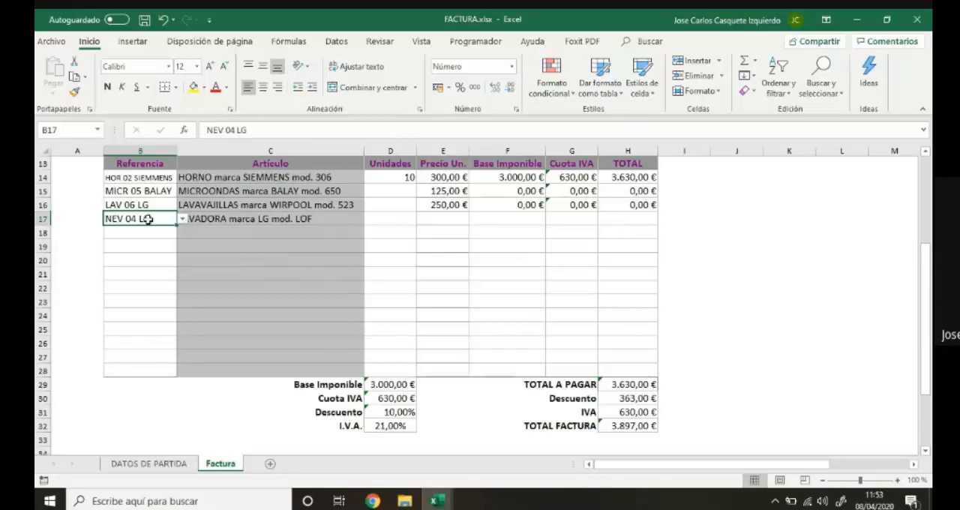
key("Delete")
left_click(213, 221)
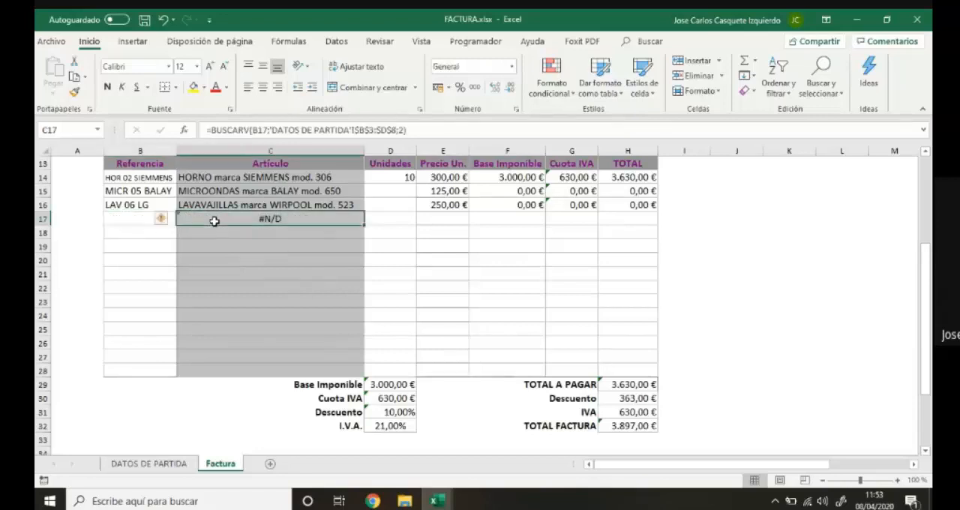
key("Delete")
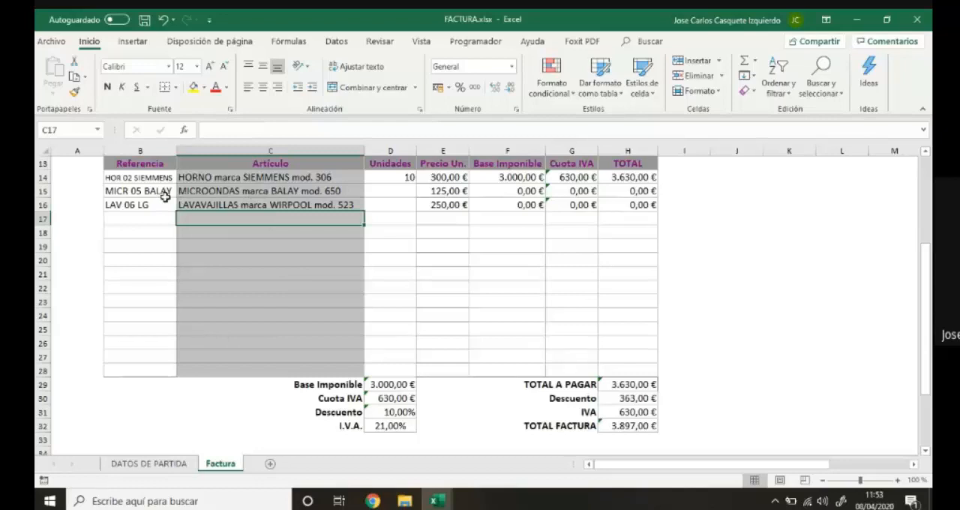
Clear the invoice lines in rows 15 to 17 from Referencia to TOTAL.
left_click_drag(165, 196, 647, 212)
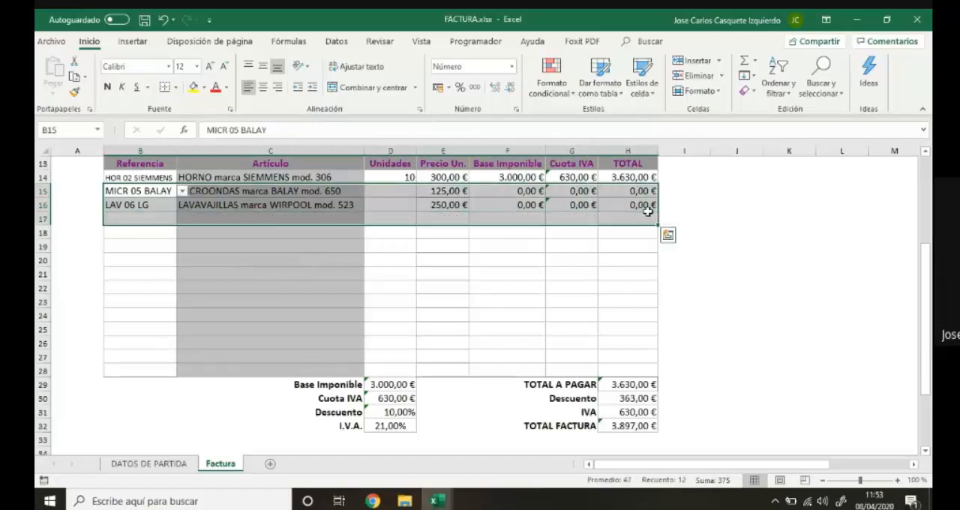
key("Delete")
left_click(141, 194)
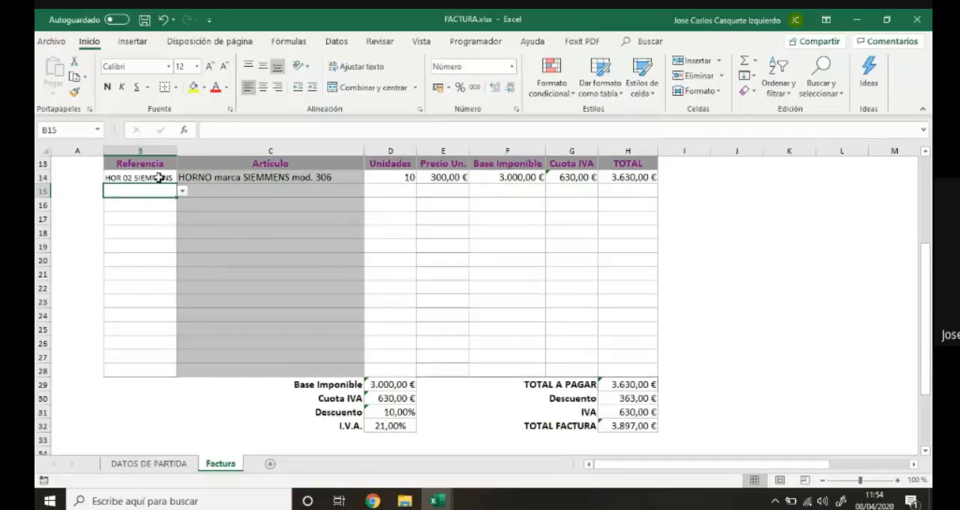
Remove the =REFERENCIA list data validation from the Referencia cells B14 to B28.
left_click_drag(159, 178, 167, 366)
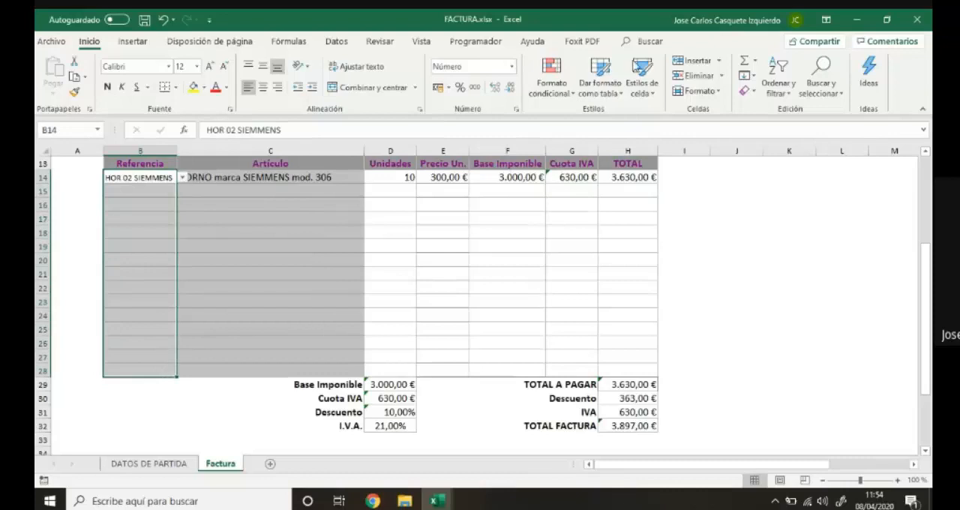
left_click(336, 41)
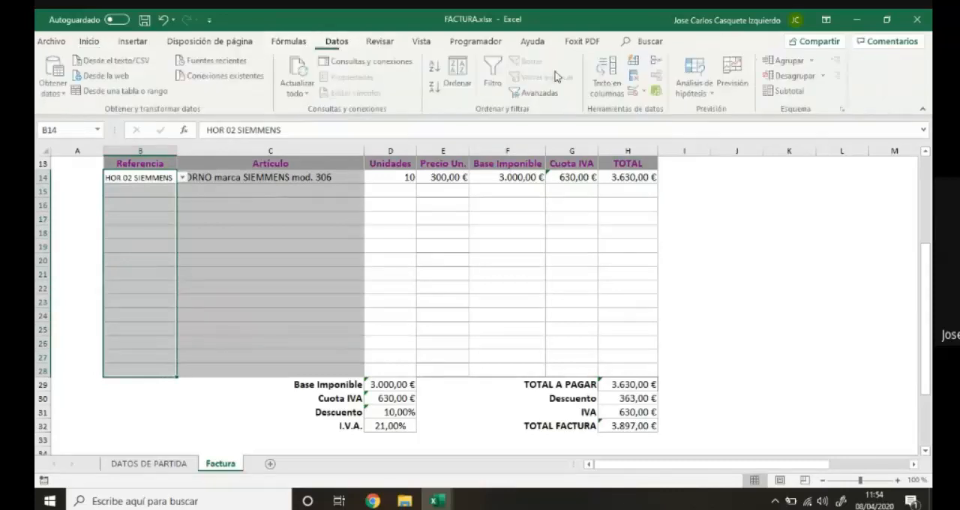
left_click(644, 95)
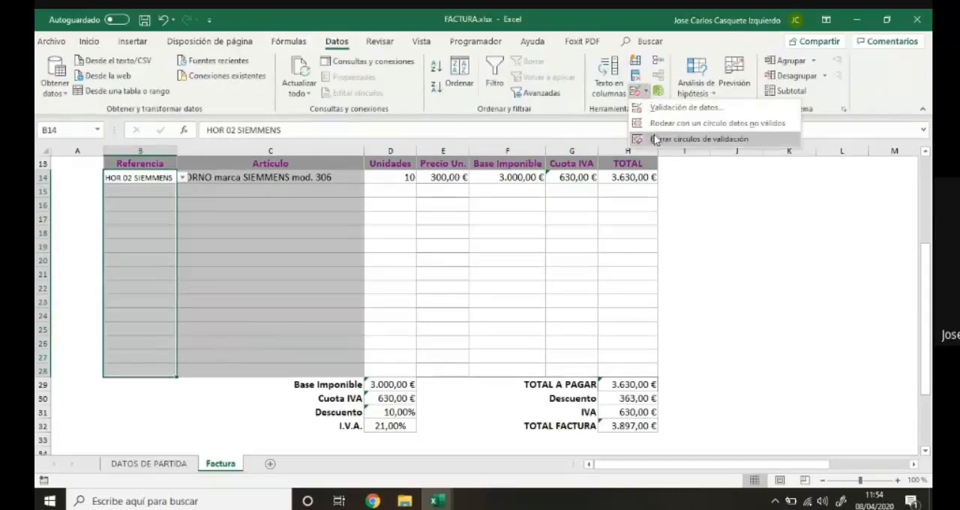
left_click(660, 100)
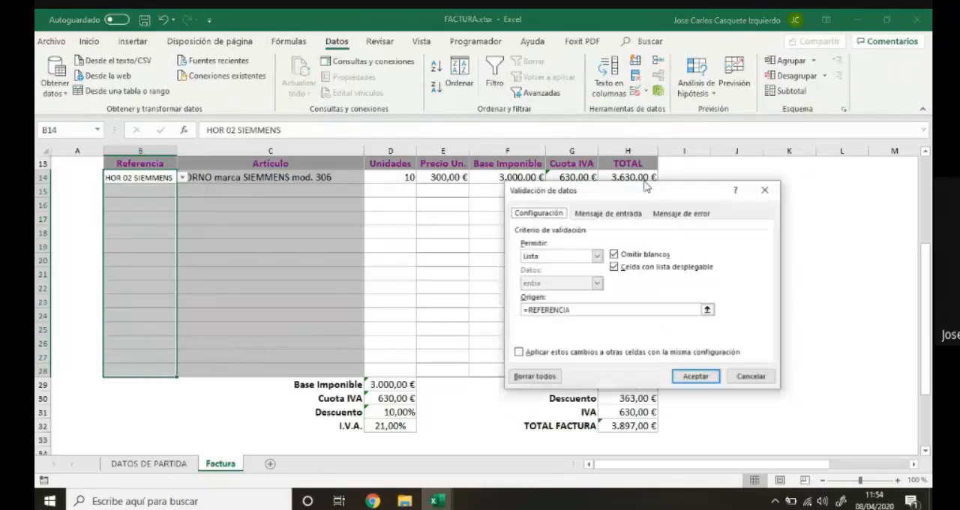
left_click(537, 377)
left_click(693, 376)
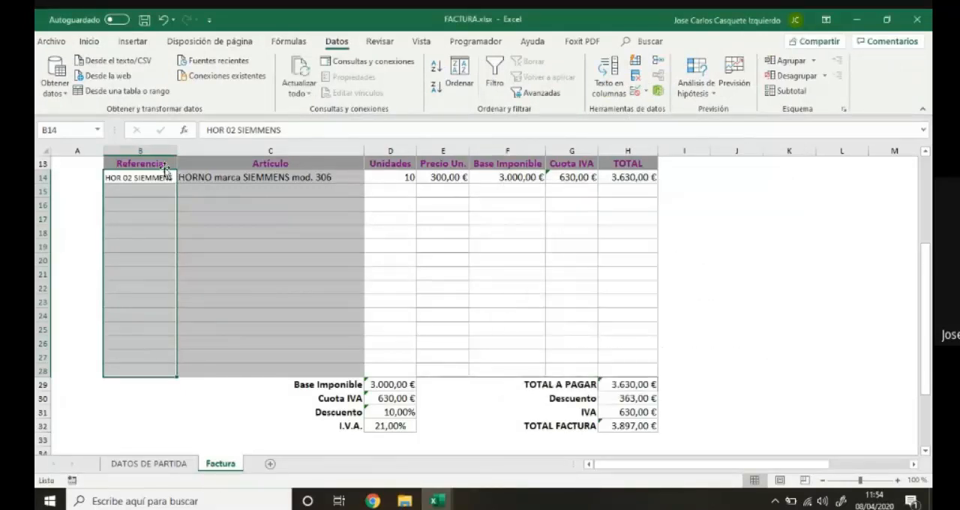
Clear the first invoice line in row 14, from Referencia to TOTAL.
left_click_drag(111, 180, 626, 188)
key("Delete")
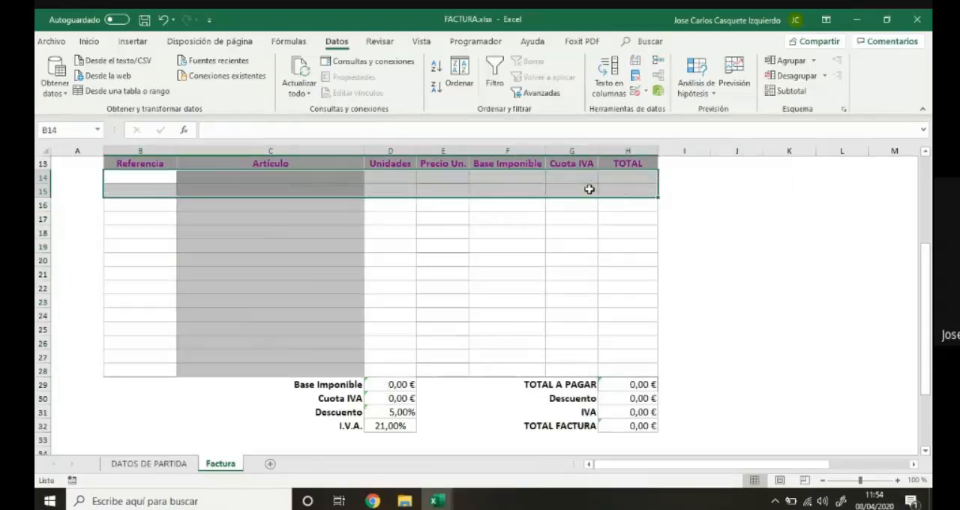
left_click(480, 263)
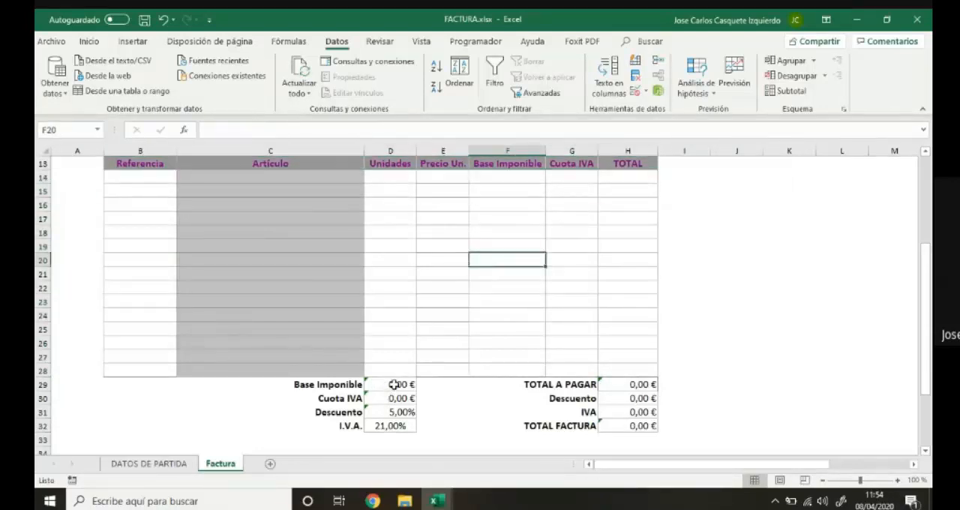
Clear the summary values in D29:D32 and the invoice totals in H29:H32.
left_click_drag(394, 384, 396, 425)
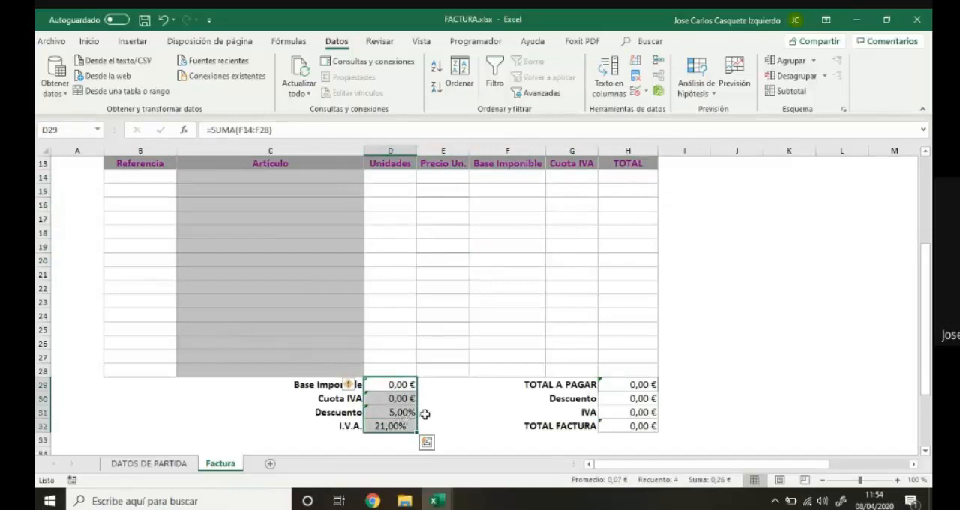
key("Delete")
left_click_drag(621, 384, 630, 423)
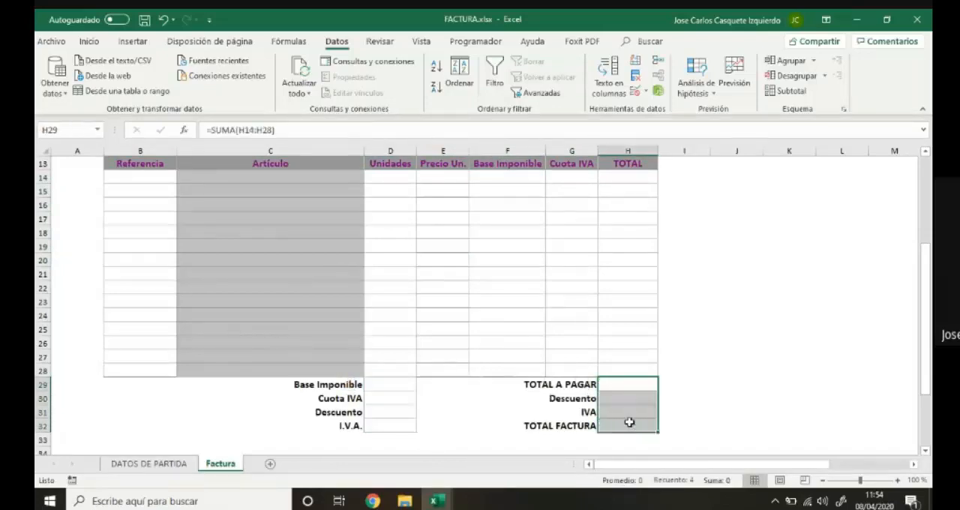
key("Delete")
Look over the blank invoice, and examine both discount option tables and the article price list on the DATOS DE PARTIDA sheet.
scroll(718, 350, "up", 4)
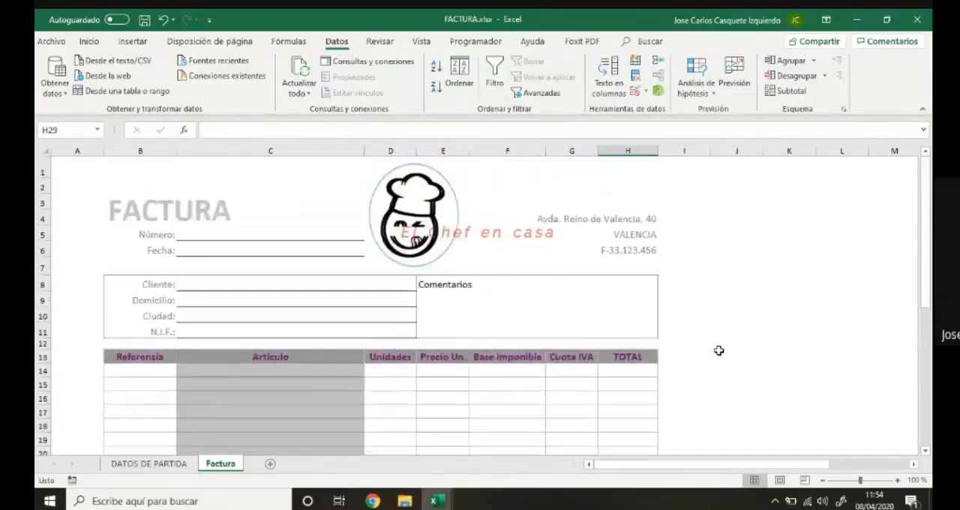
scroll(557, 297, "down", 2)
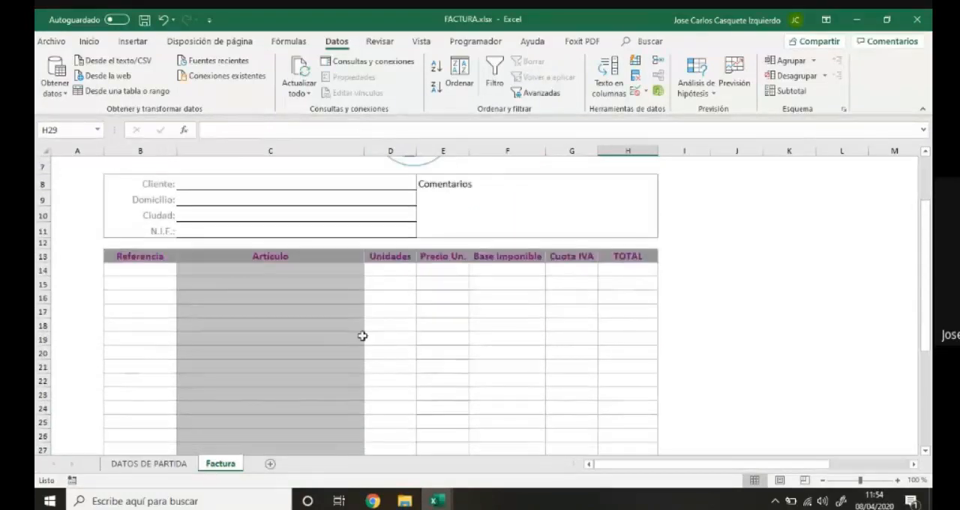
scroll(548, 287, "down", 1)
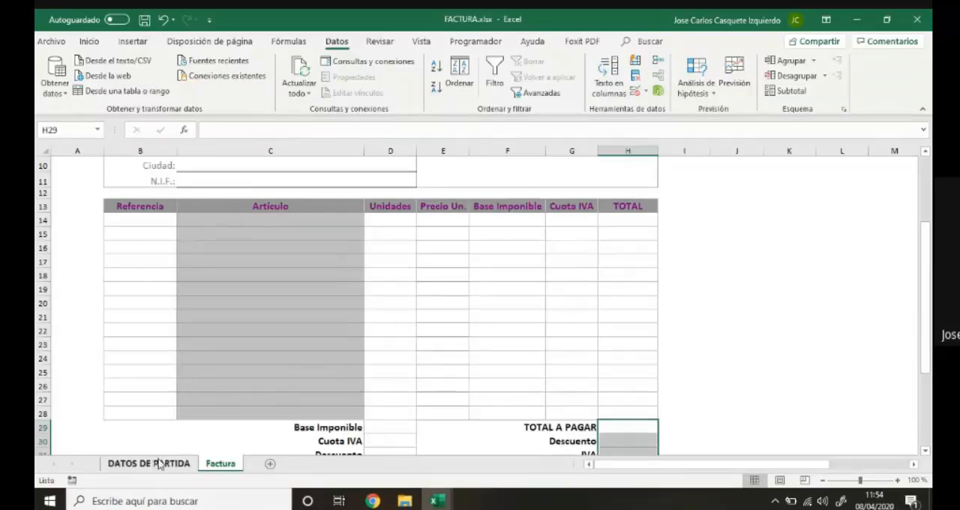
scroll(334, 368, "up", 3)
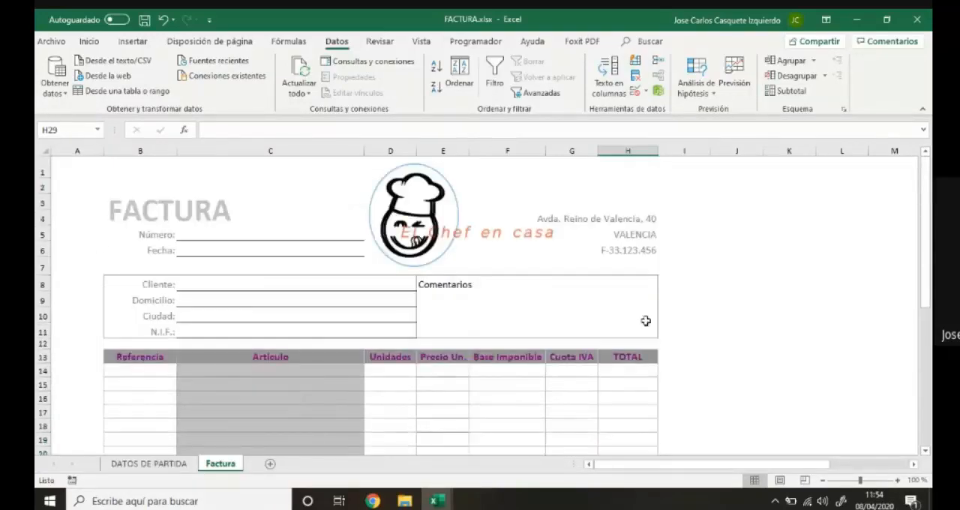
left_click(149, 464)
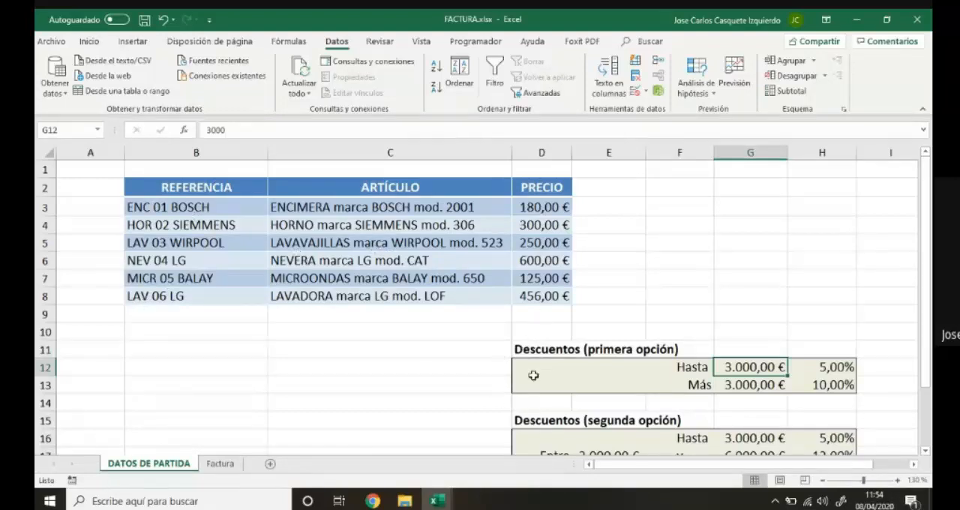
left_click_drag(525, 349, 834, 386)
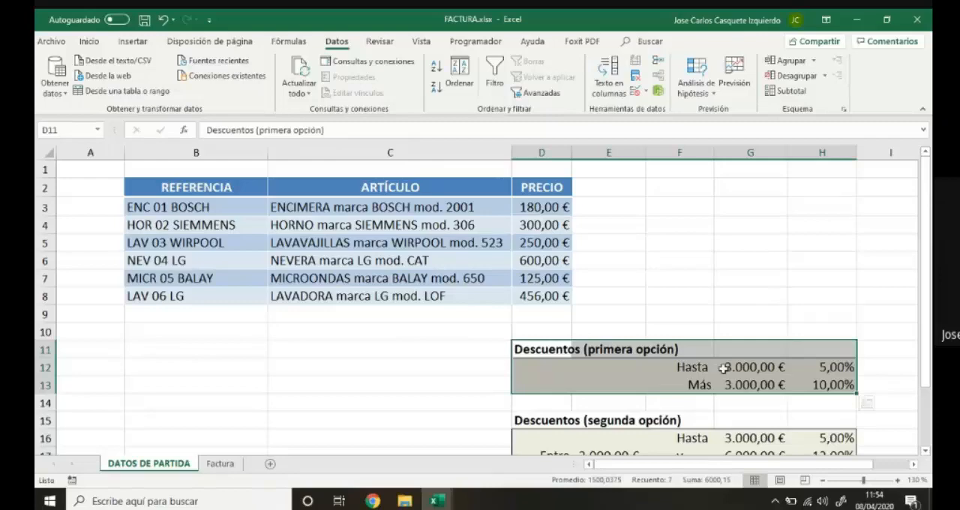
scroll(725, 369, "down", 1)
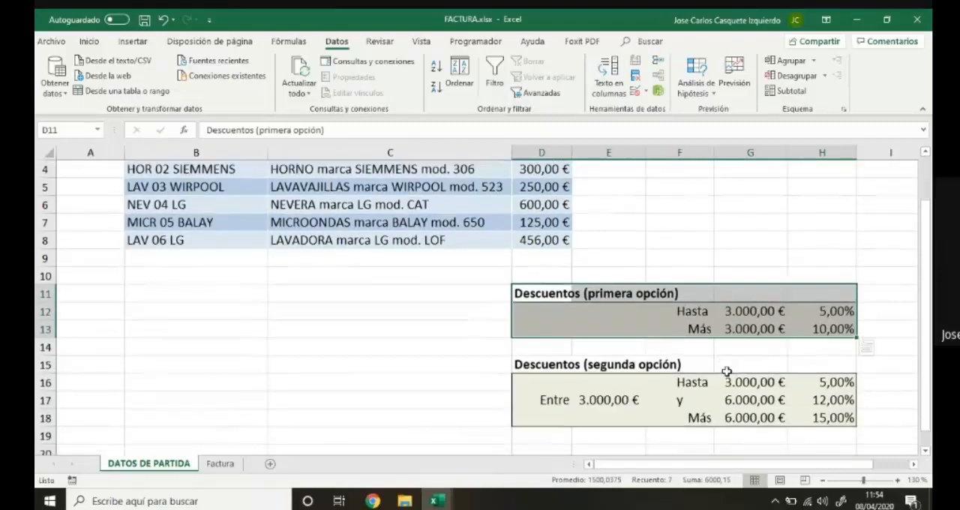
left_click_drag(551, 366, 816, 422)
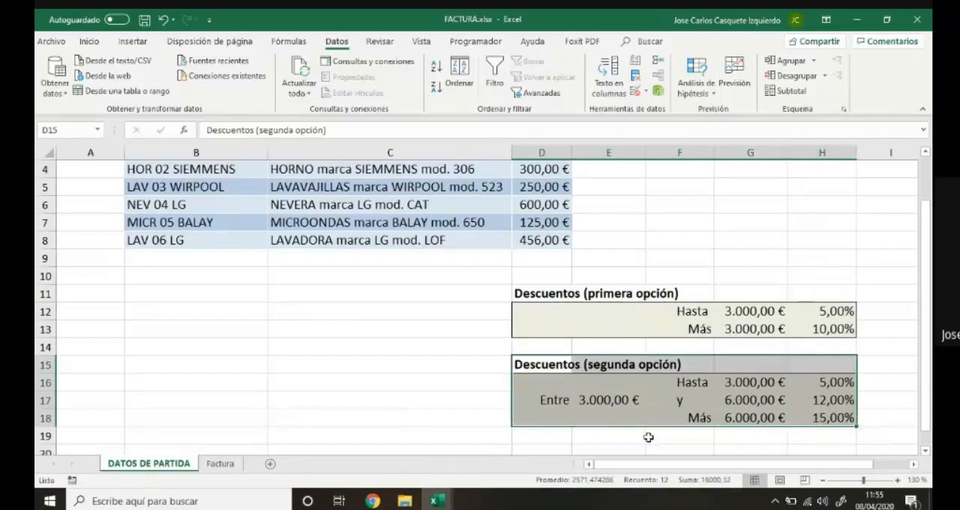
left_click(606, 446)
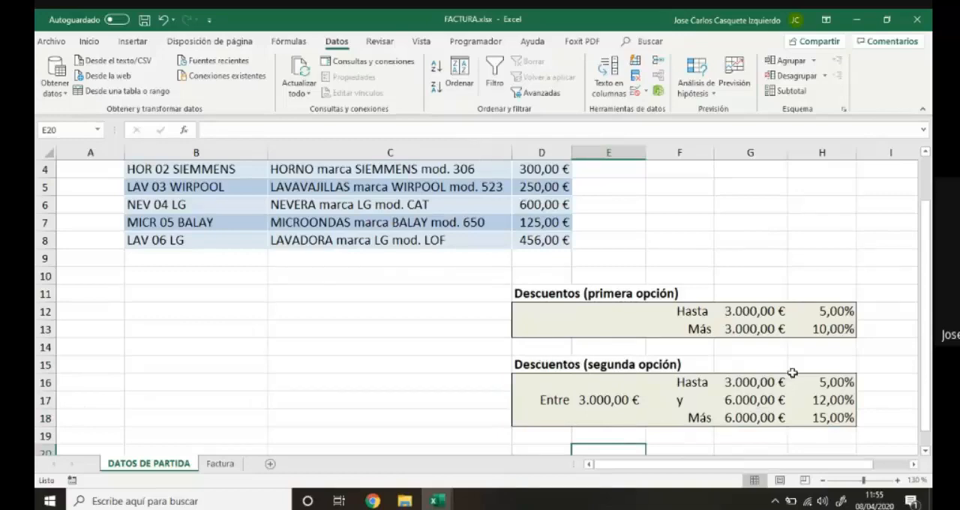
scroll(445, 339, "up", 1)
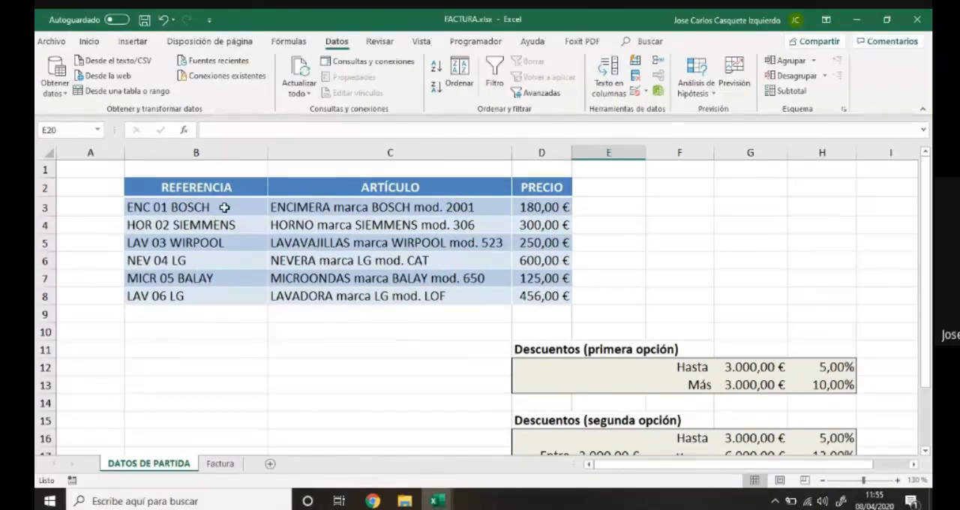
left_click_drag(223, 204, 547, 303)
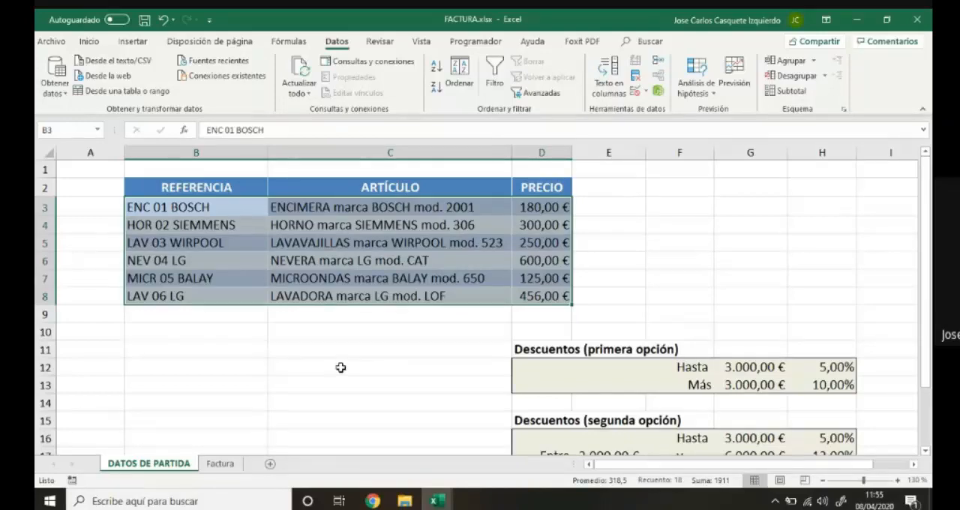
Examine the Referencia, Artículo and Precio Un. cells of the first invoice line on the Factura sheet.
left_click(222, 464)
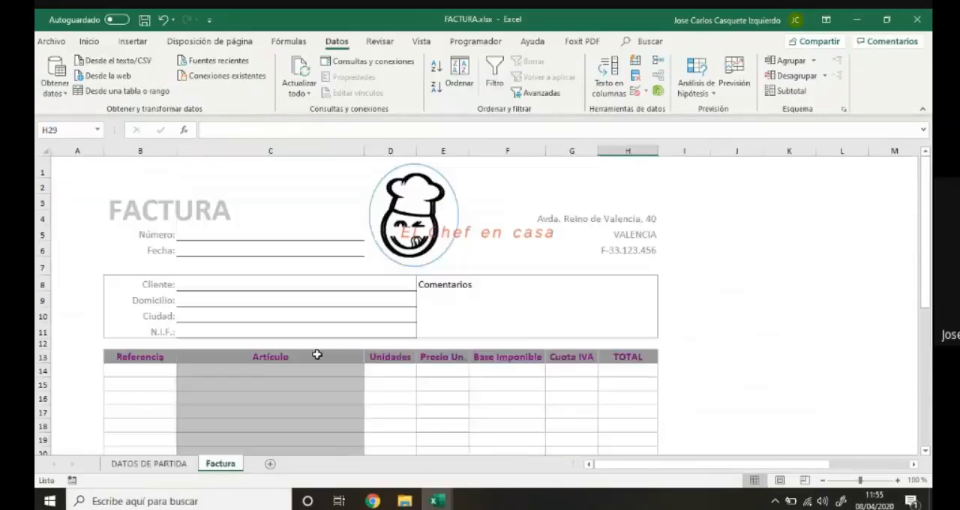
left_click(156, 376)
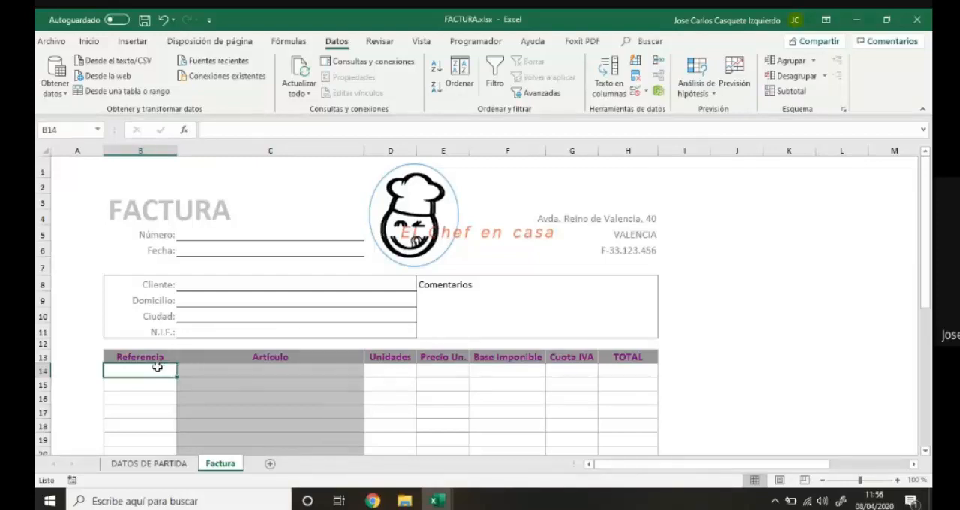
left_click(242, 369)
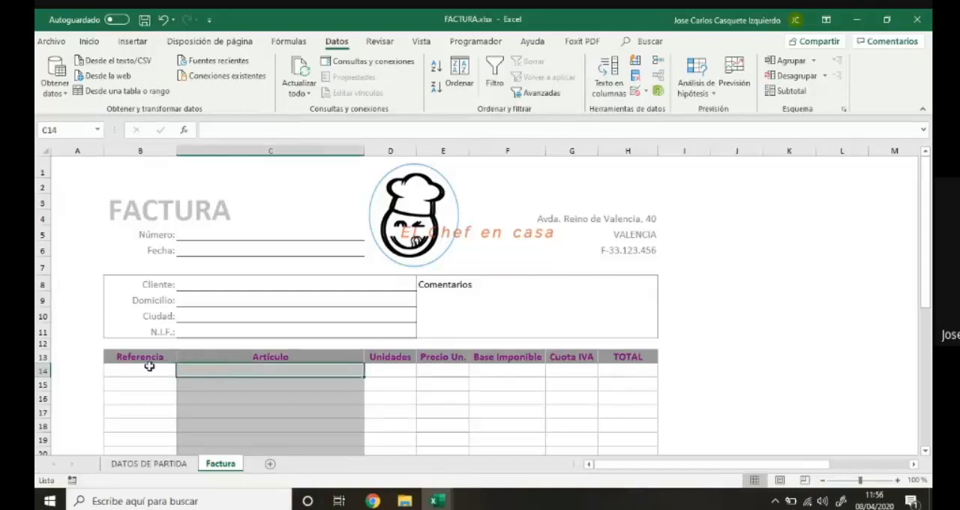
left_click(436, 370)
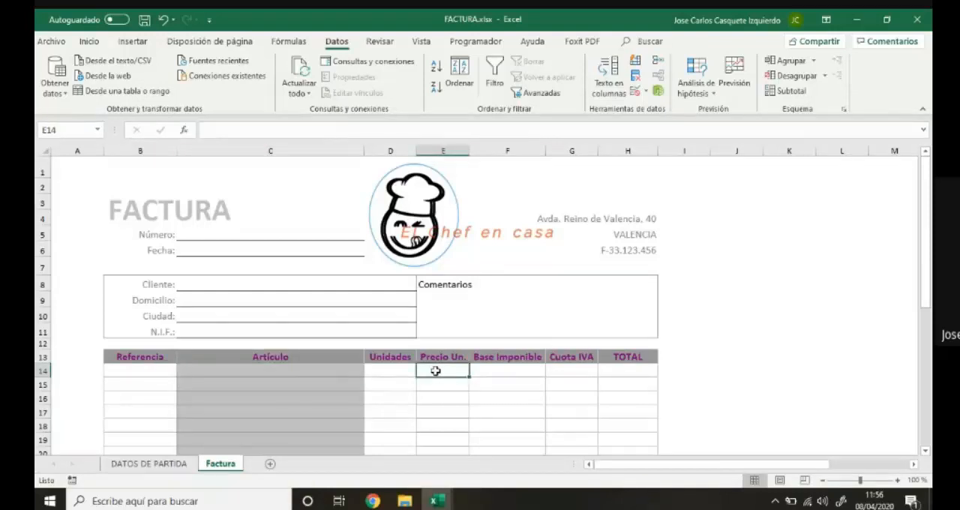
left_click(285, 371)
left_click(428, 372)
left_click(332, 372)
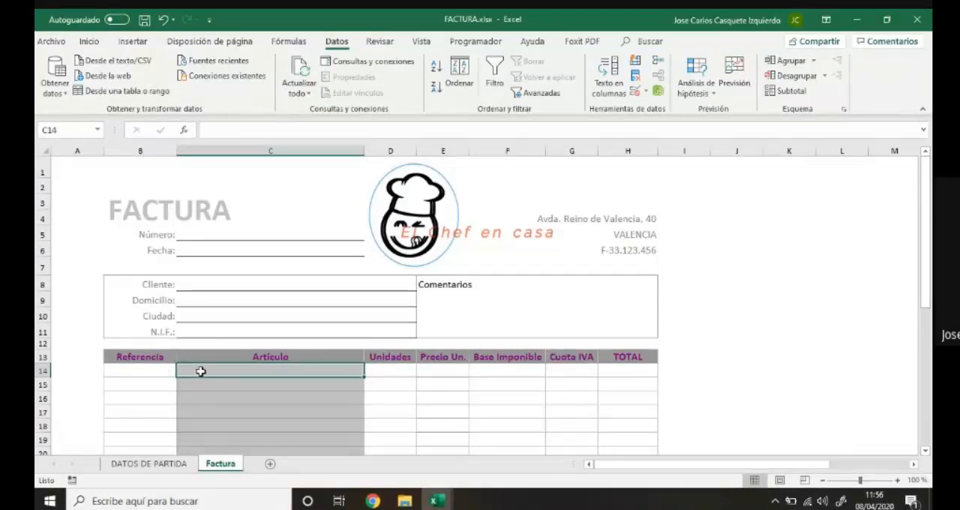
left_click(438, 369)
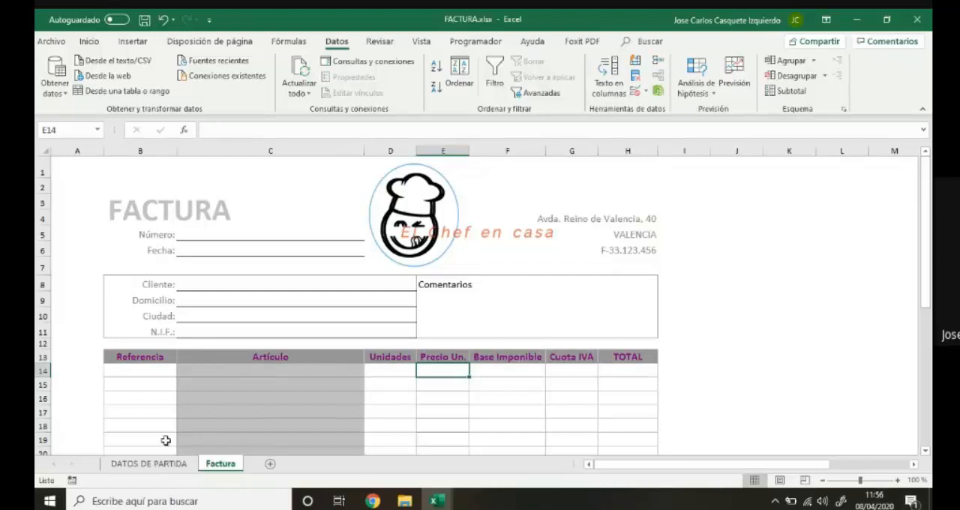
left_click(156, 370)
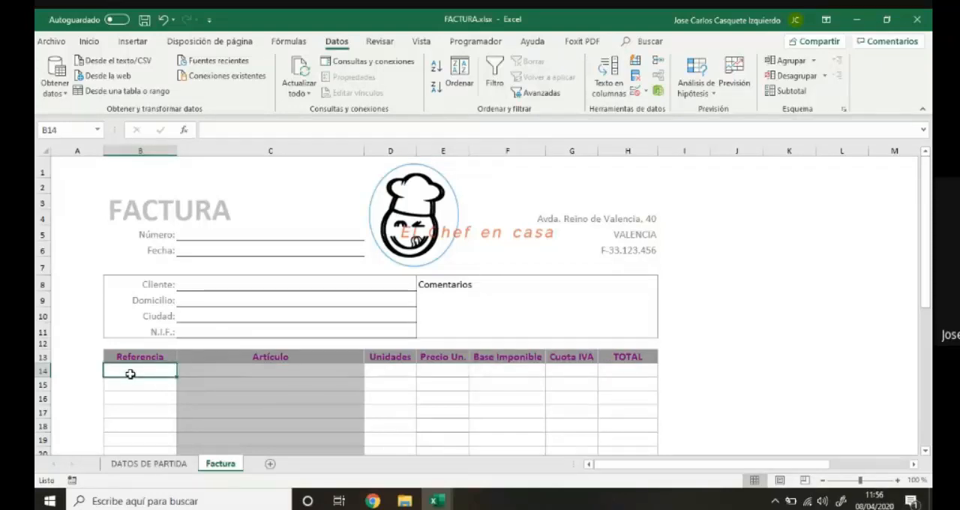
Delete the defined name REFERENCIA, which covers B3:B8 on the DATOS DE PARTIDA sheet.
left_click(148, 464)
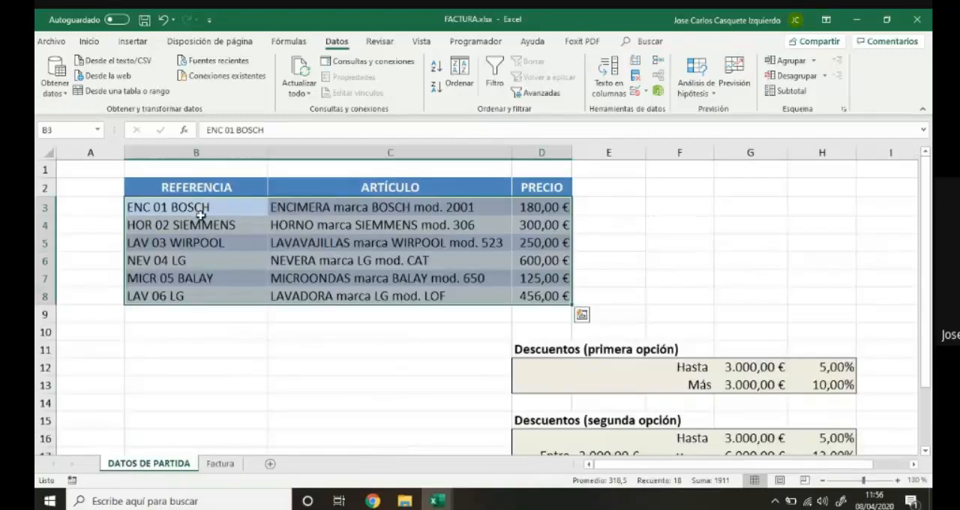
left_click_drag(201, 209, 197, 298)
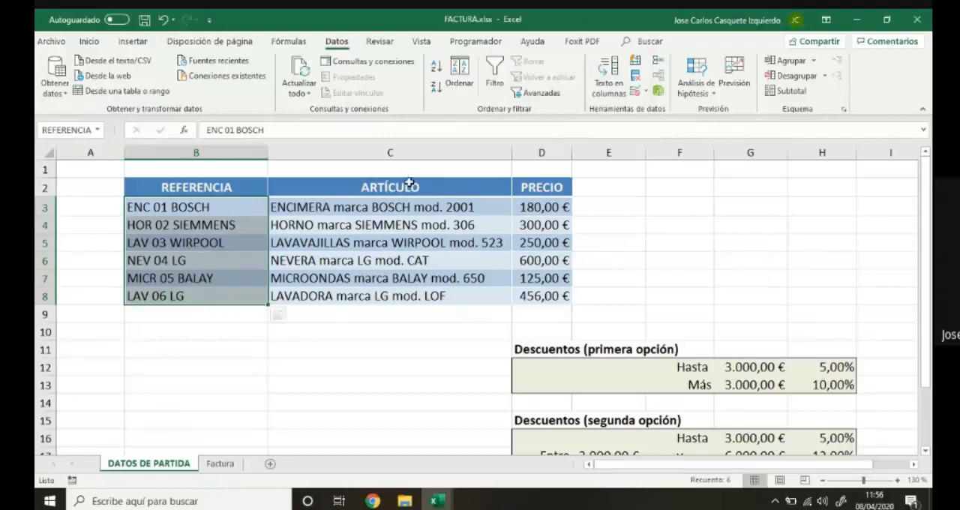
left_click(288, 41)
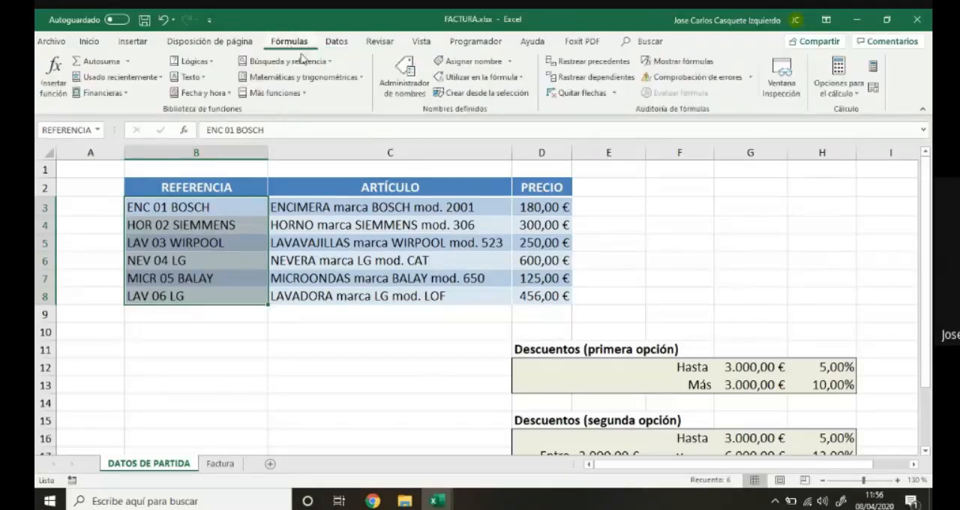
left_click(406, 83)
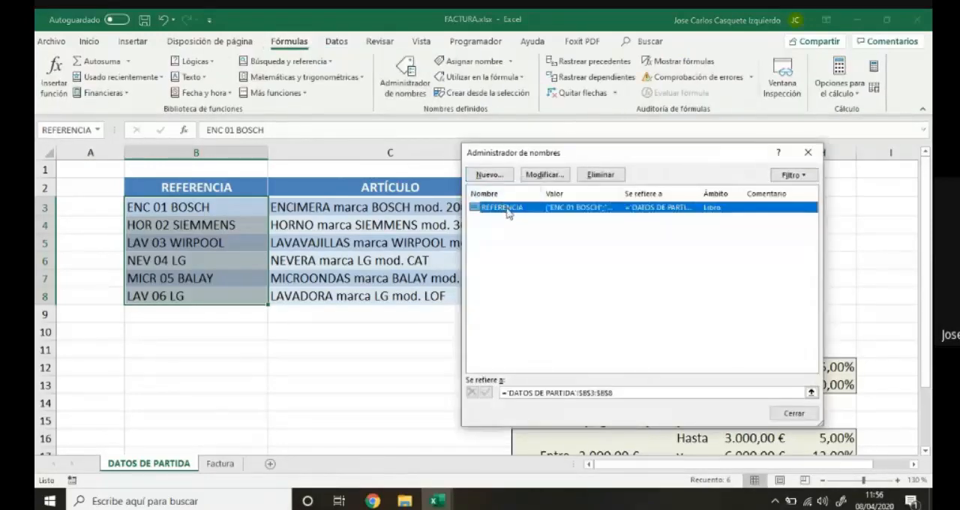
left_click(605, 175)
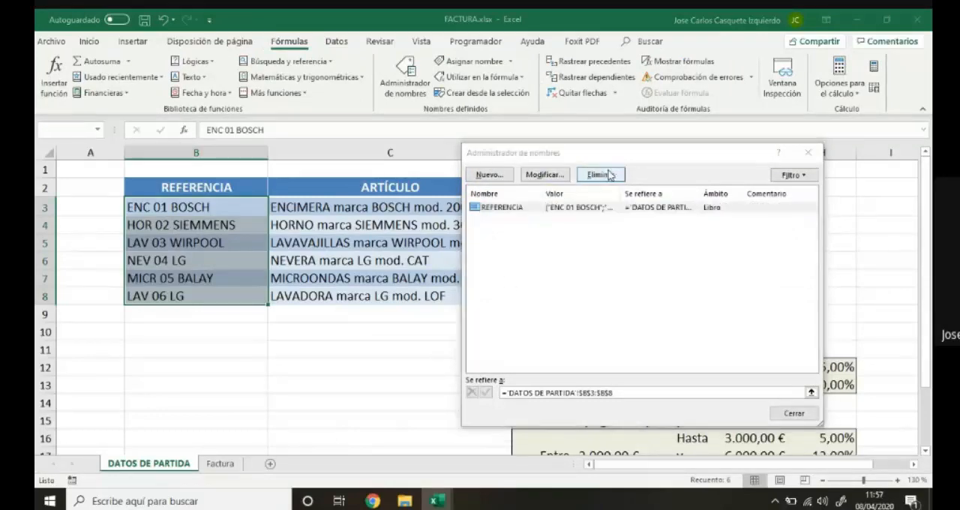
left_click(454, 291)
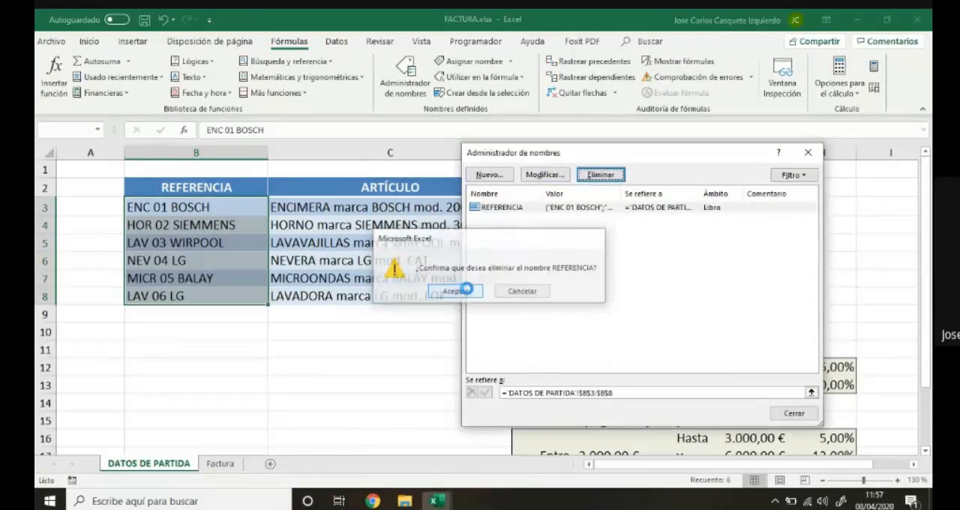
Compare the Referencia column of the blank invoice lines on Factura with the references in B3:B8 on DATOS DE PARTIDA.
left_click(794, 413)
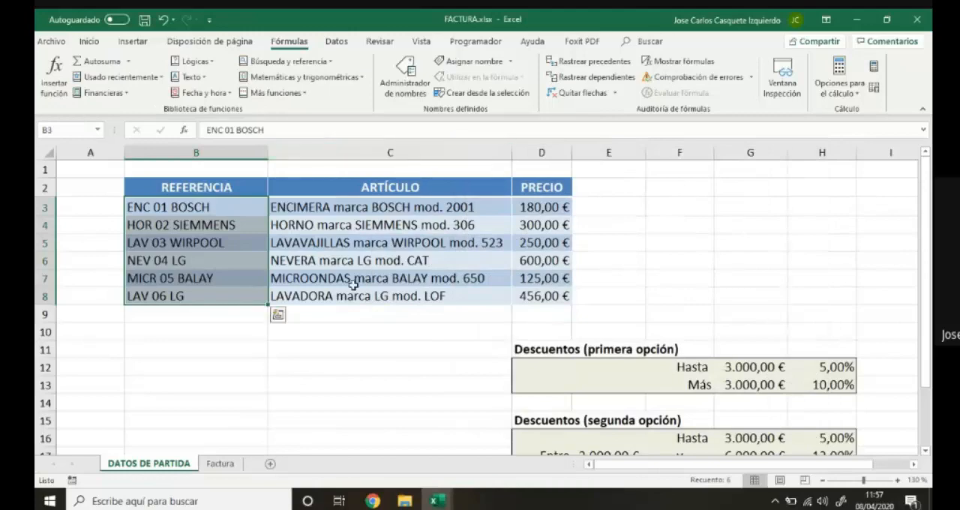
left_click(370, 327)
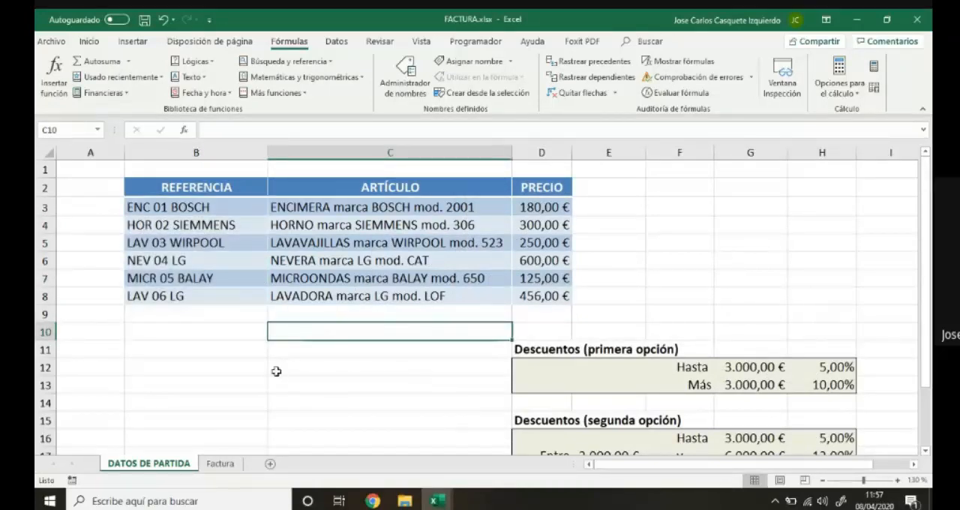
left_click(220, 463)
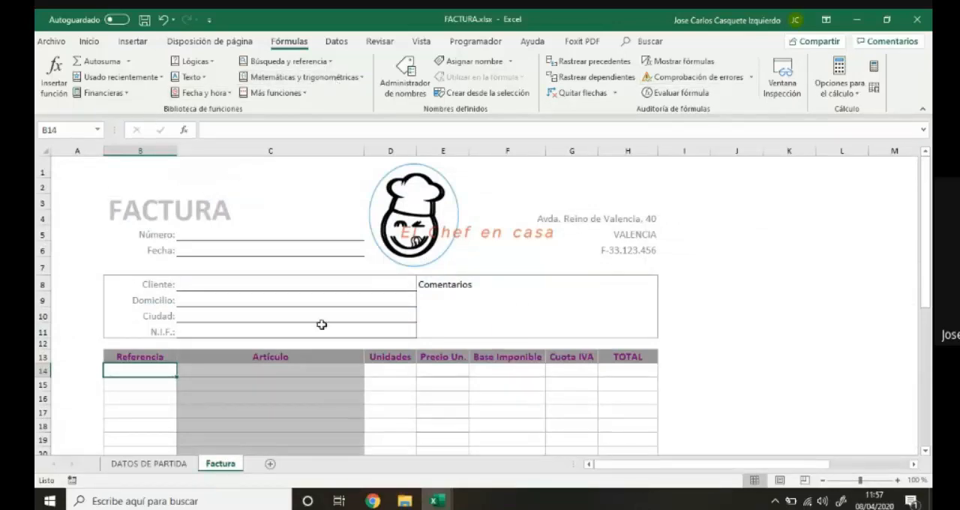
left_click(174, 463)
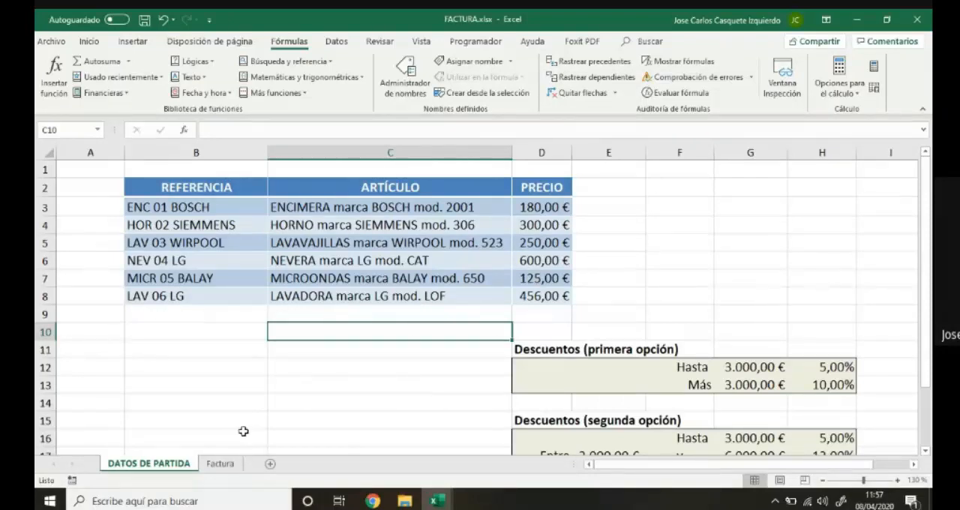
left_click(221, 464)
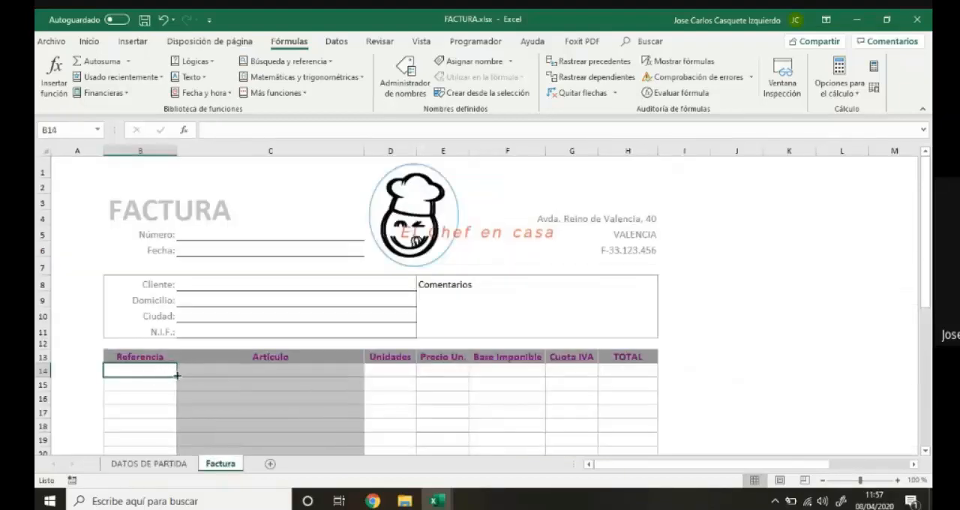
left_click(182, 466)
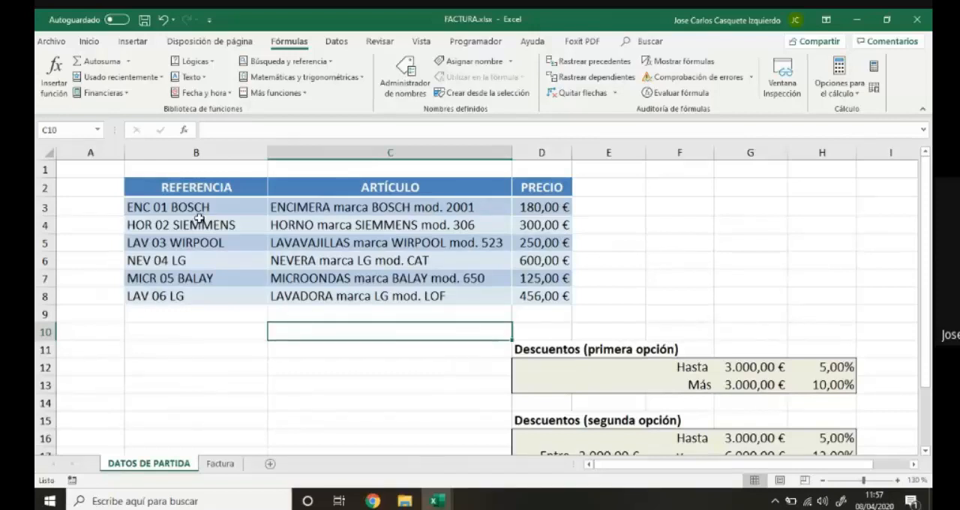
left_click_drag(199, 210, 210, 294)
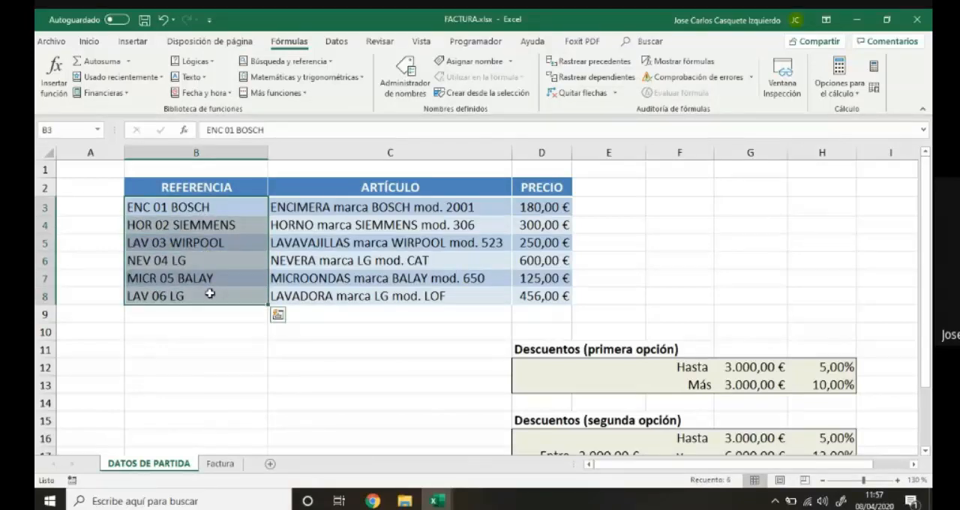
left_click(309, 210)
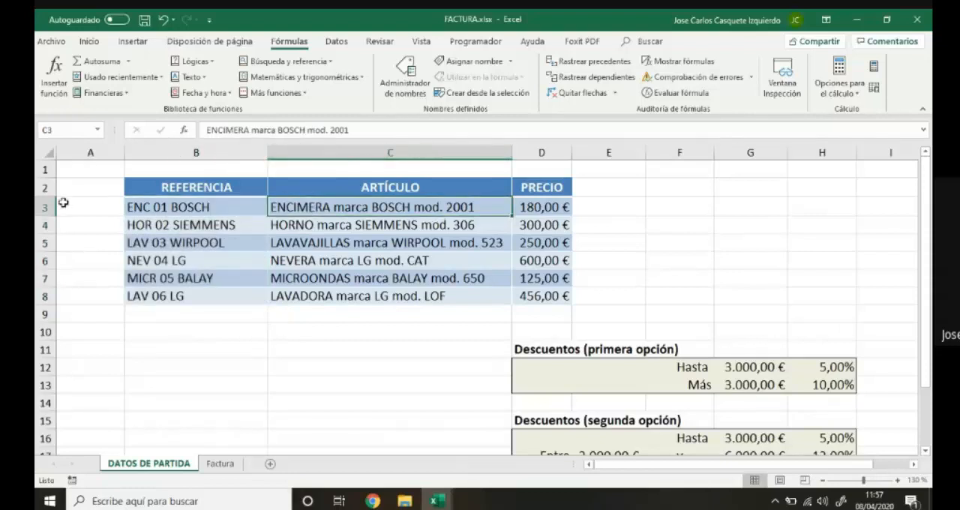
Name the reference cells B3:B8 on the DATOS DE PARTIDA sheet REFERENCIA.
left_click_drag(180, 206, 191, 294)
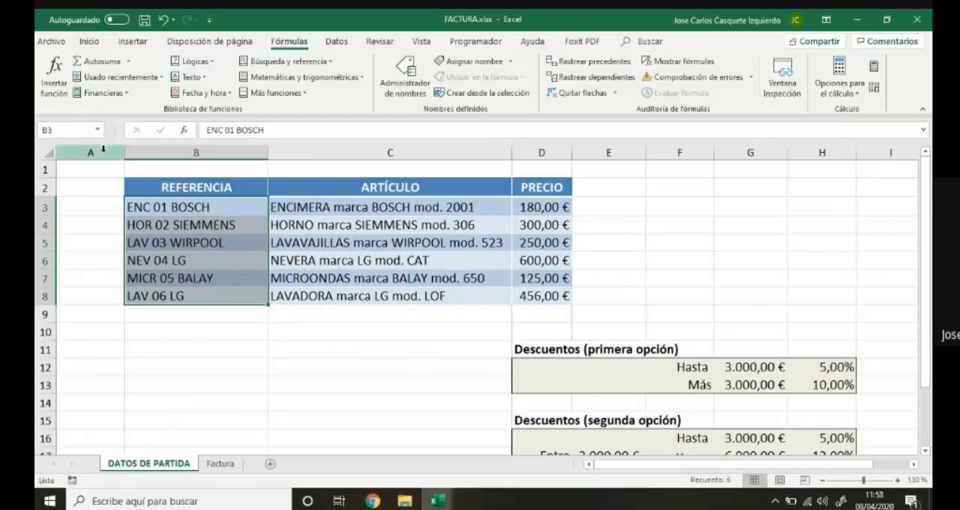
left_click(62, 131)
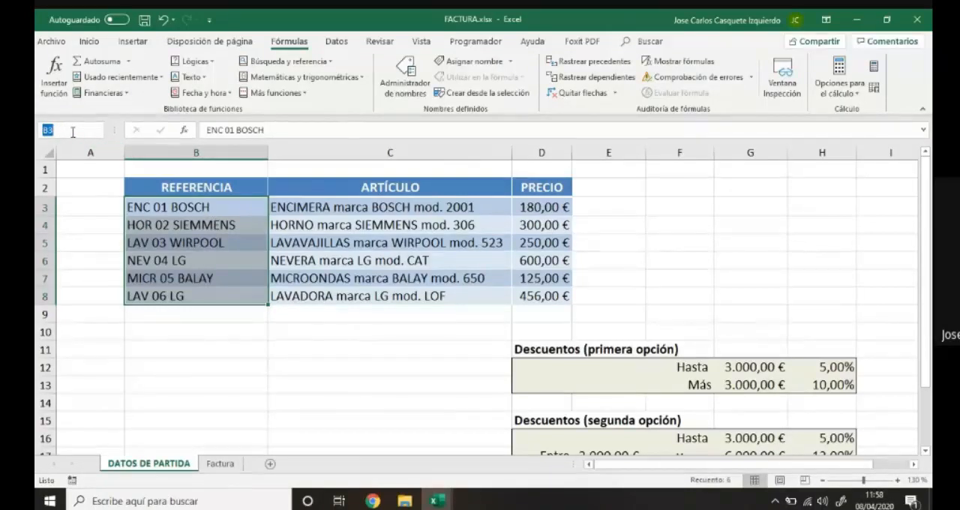
type("REFRE")
key("BackSpace")
key("BackSpace")
type("ERENCIA")
key("Return")
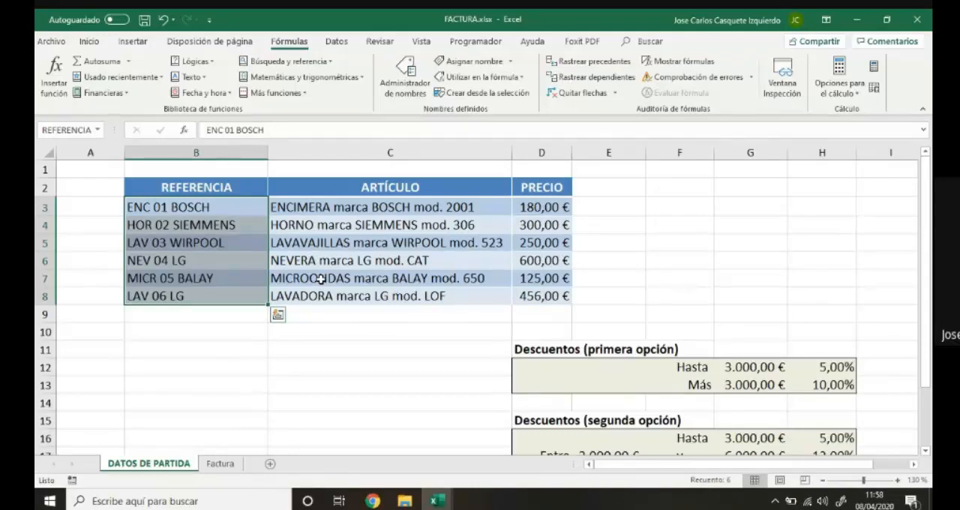
Open the data validation settings for B14, the first Referencia cell on the Factura sheet.
left_click(222, 463)
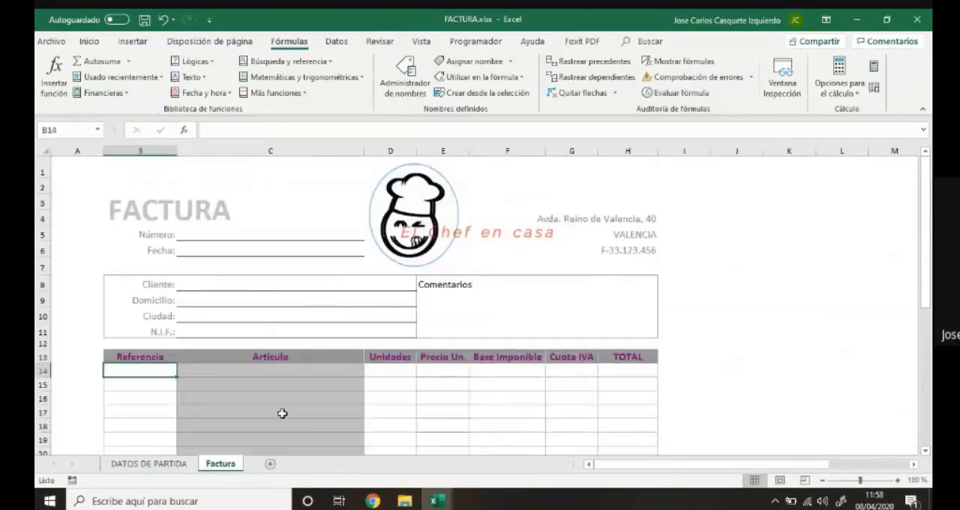
scroll(610, 300, "down", 1)
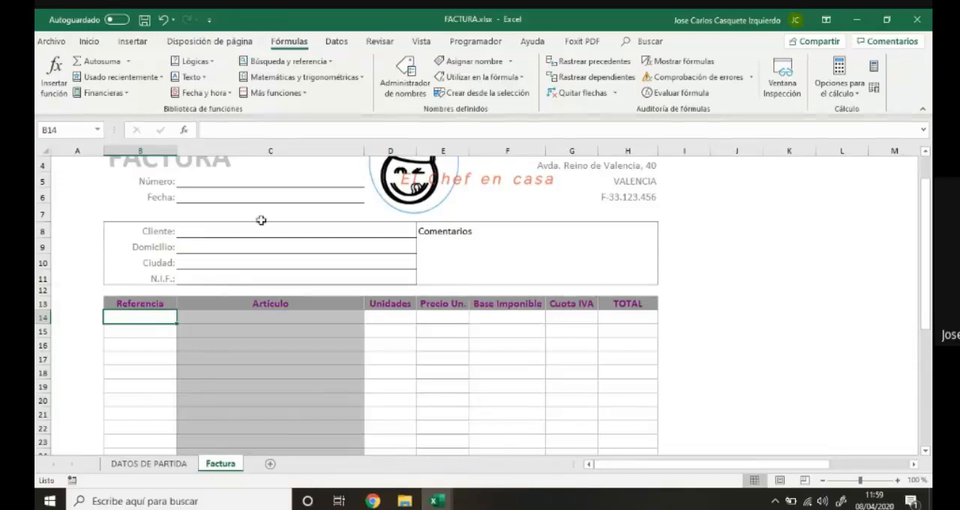
left_click(336, 43)
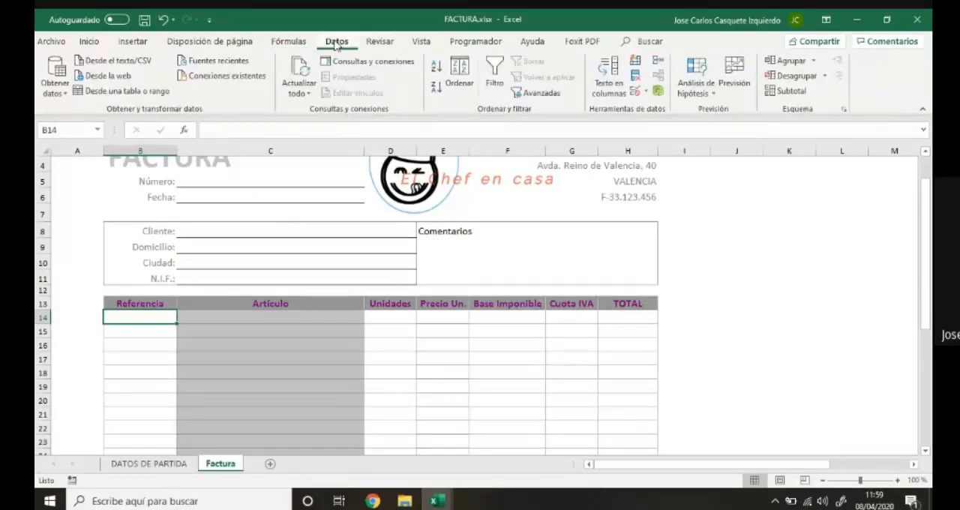
left_click(639, 94)
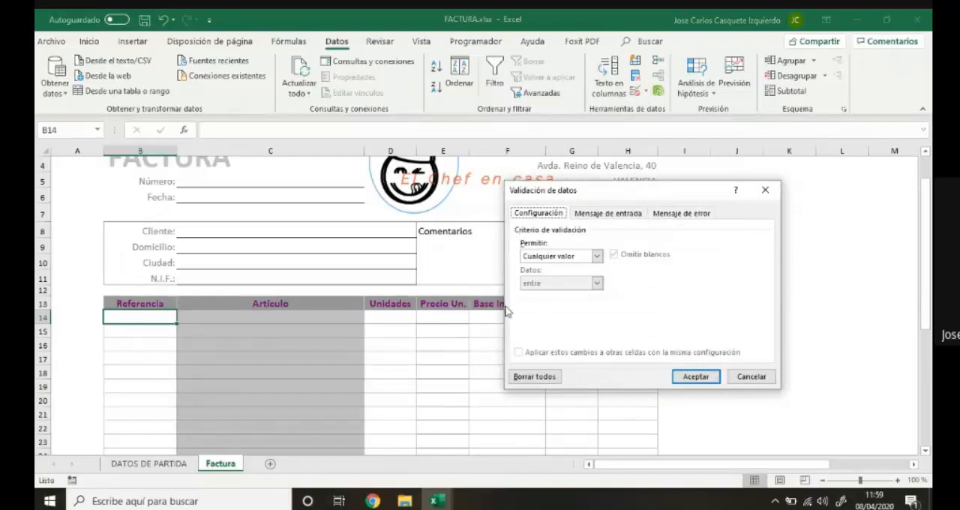
Try the Número entero validation criterion and examine its limit fields and comparison options.
left_click(598, 258)
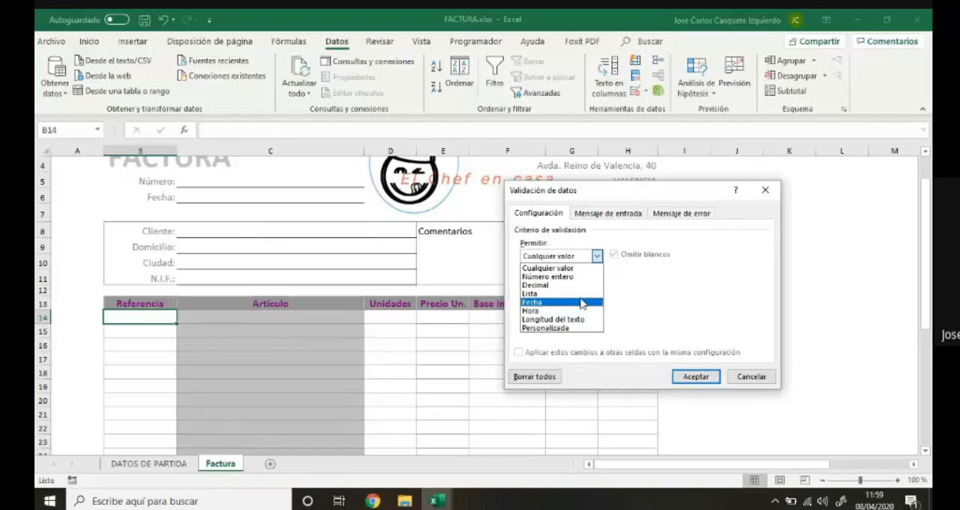
left_click(579, 277)
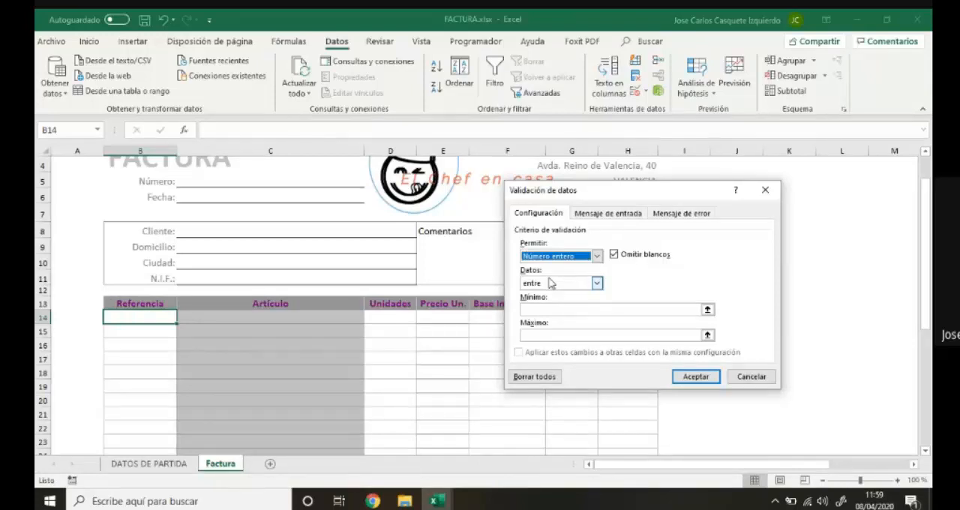
left_click(555, 310)
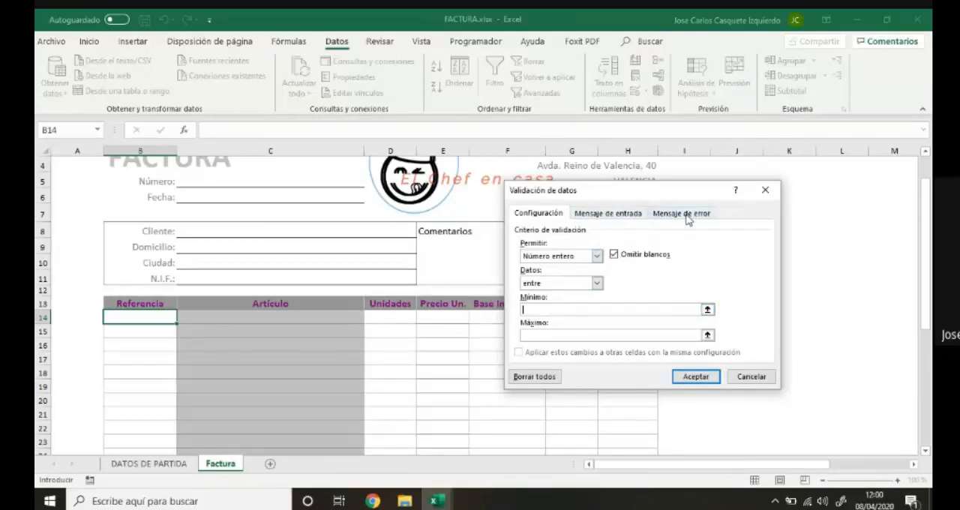
left_click(597, 285)
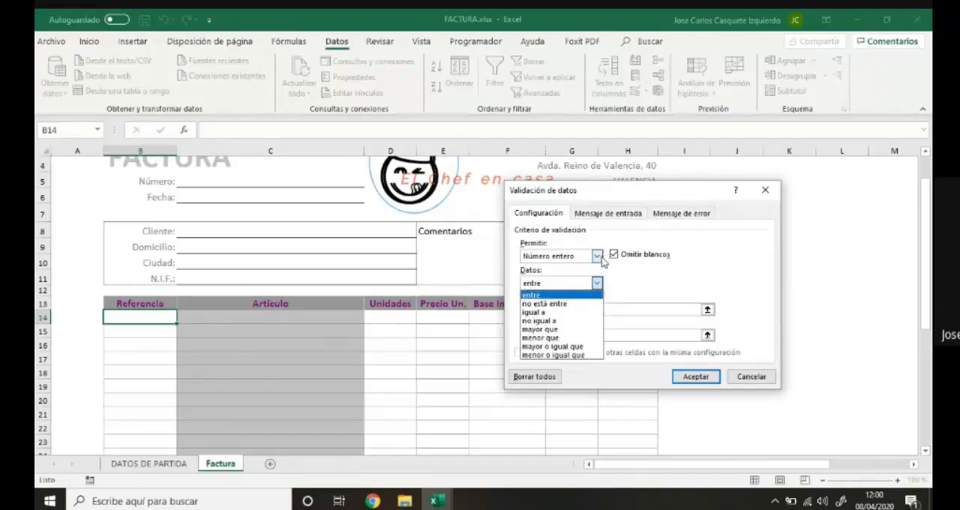
left_click(598, 257)
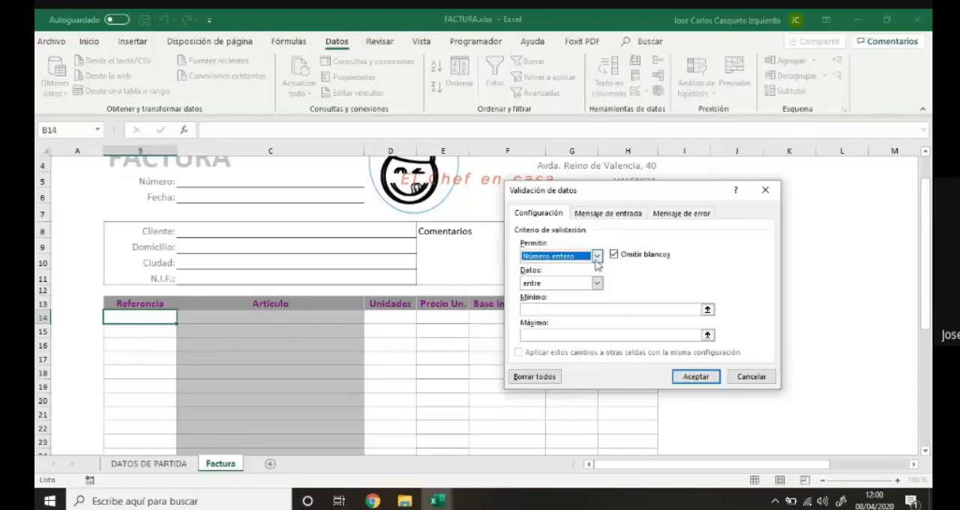
Set the validation criterion of B14 to Lista, with its source ready for entry.
left_click(597, 257)
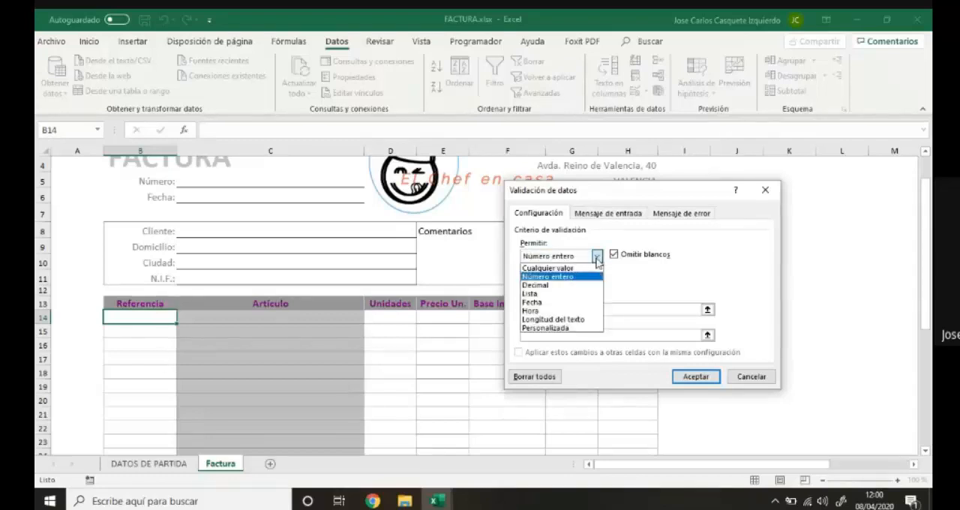
left_click(573, 297)
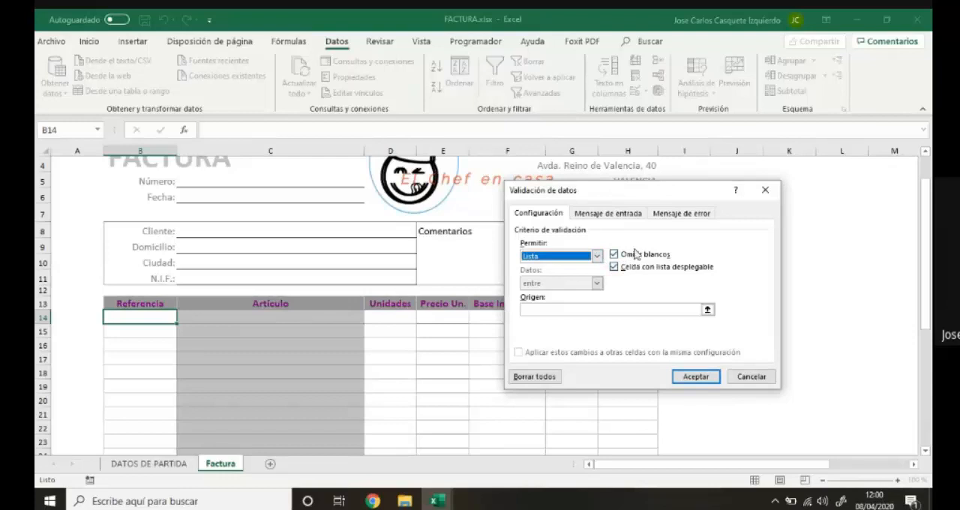
left_click(536, 309)
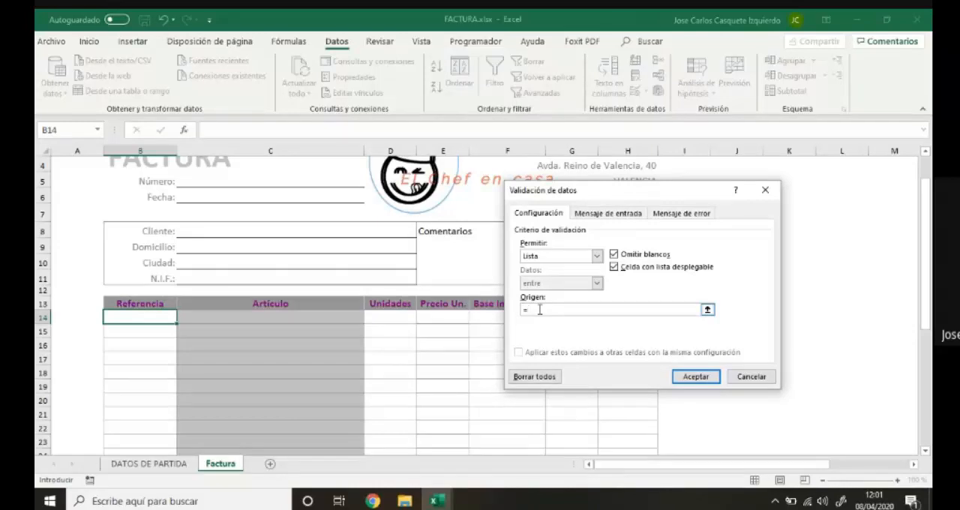
Try entering the range name by hand as the list source, and clear the entry.
type("FERENCIA")
left_click_drag(582, 310, 477, 303)
key("BackSpace")
Try picking the reference cells B3:B8 on DATOS DE PARTIDA as the list source, clear it and return to Factura.
left_click(171, 465)
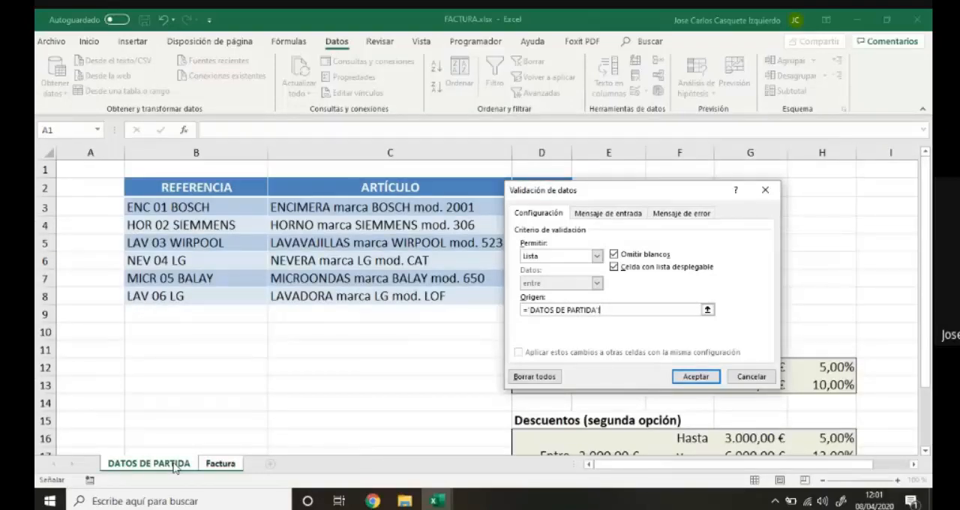
left_click_drag(210, 209, 211, 296)
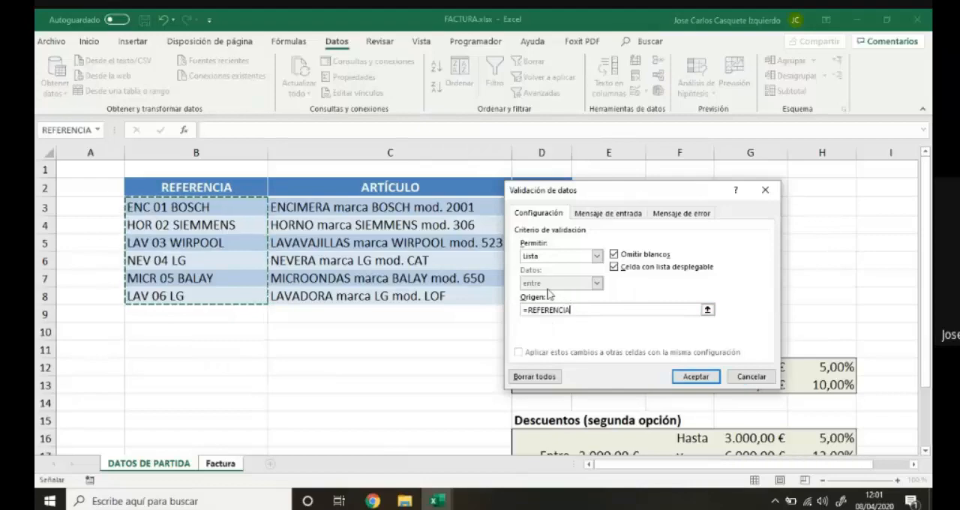
key("BackSpace")
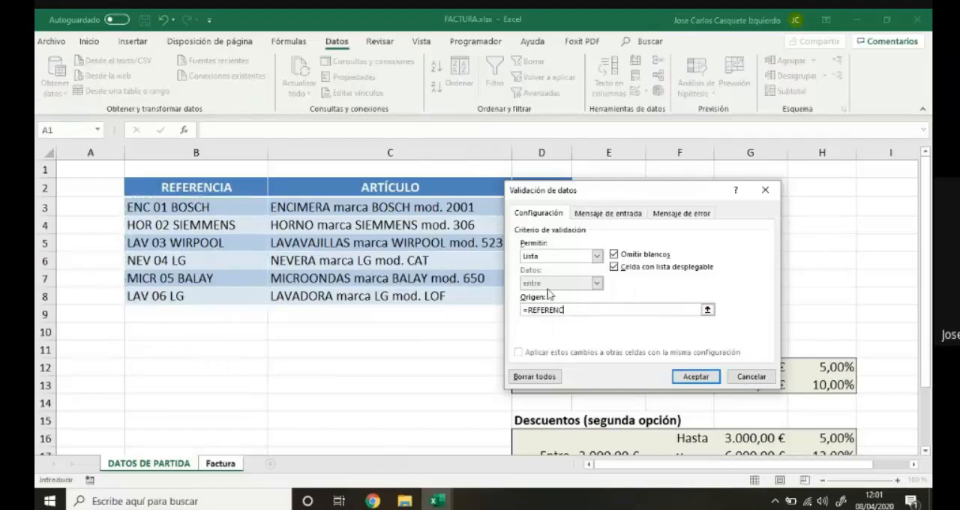
key("BackSpace")
key("BackSpace")
key("BackSpace")
key("BackSpace")
key("BackSpace")
key("BackSpace")
key("BackSpace")
key("BackSpace")
key("BackSpace")
type("=")
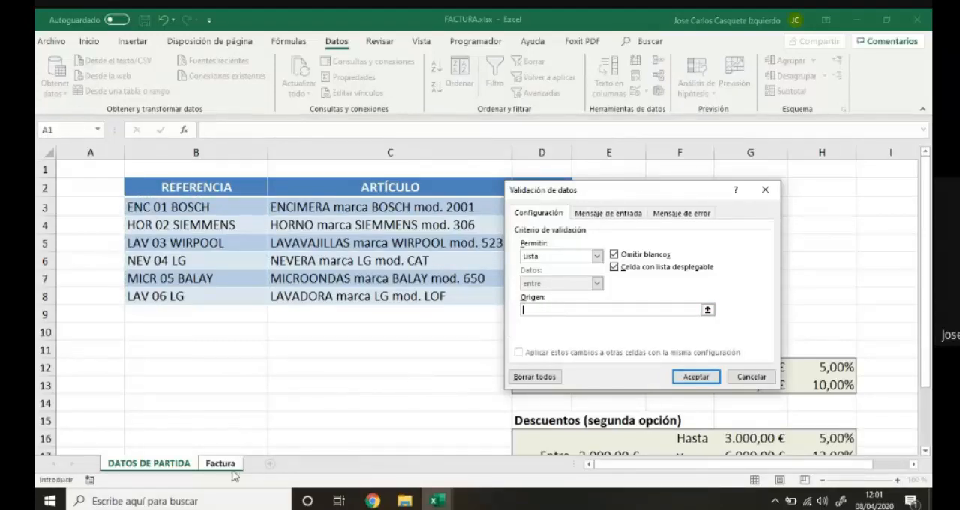
left_click(230, 465)
left_click(537, 307)
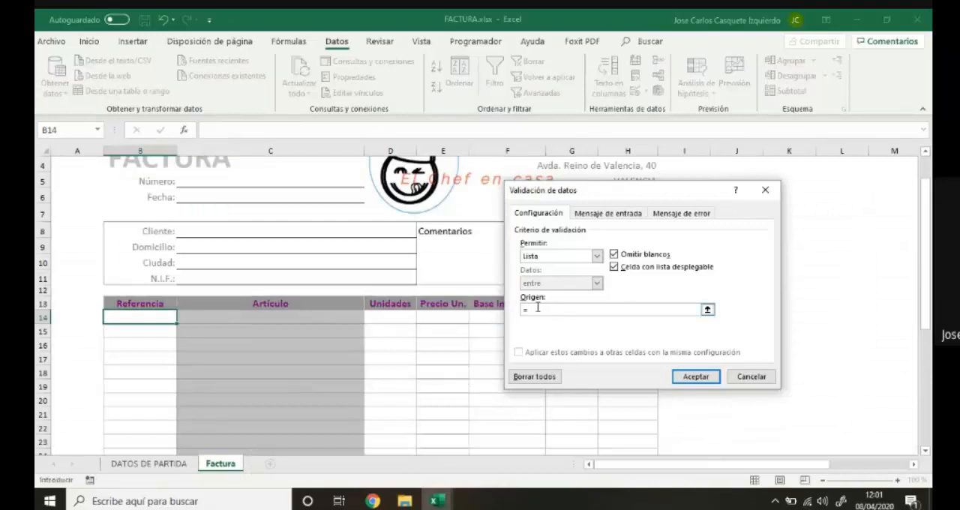
key("BackSpace")
Insert the defined name REFERENCIA as the list source and apply the validation to B14.
left_click(288, 43)
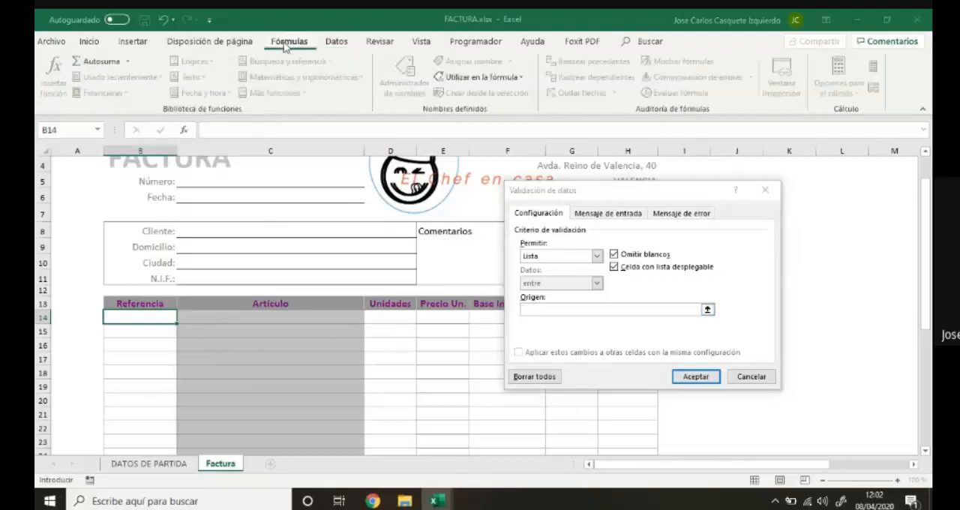
left_click(501, 78)
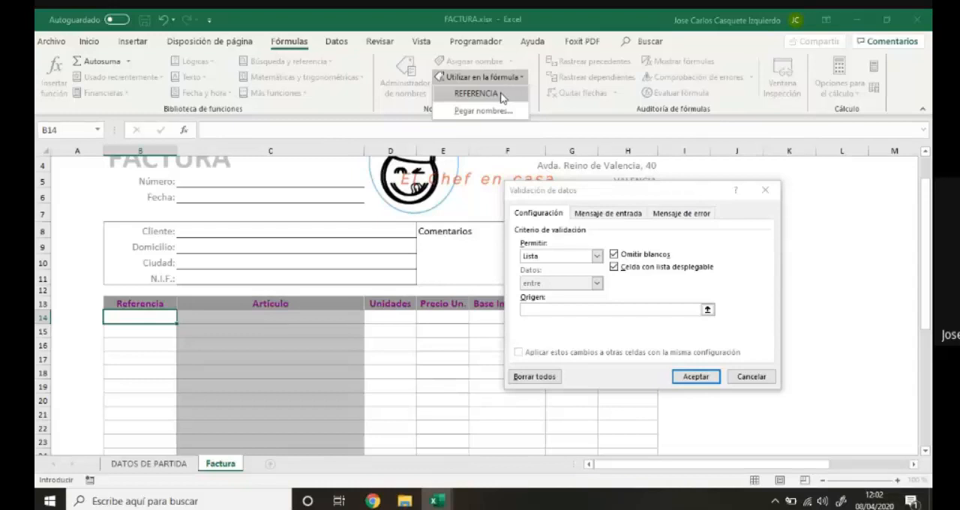
left_click(502, 98)
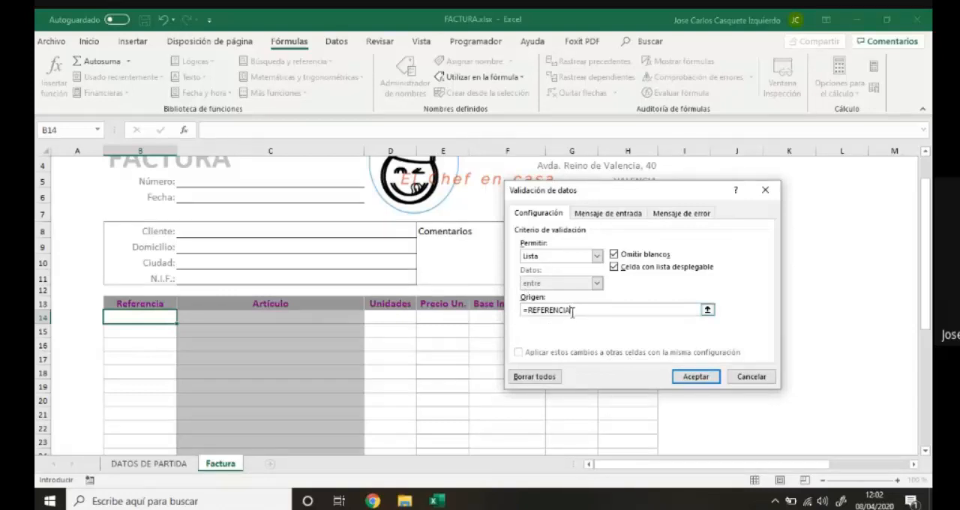
left_click(525, 311)
left_click(695, 376)
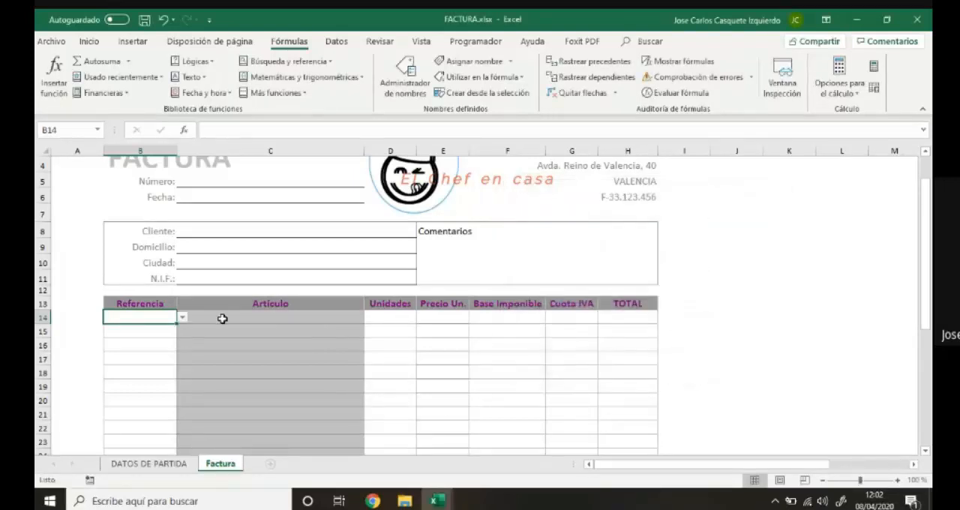
Check the reference choices offered in B14 against the reference list on the DATOS DE PARTIDA sheet.
left_click(182, 320)
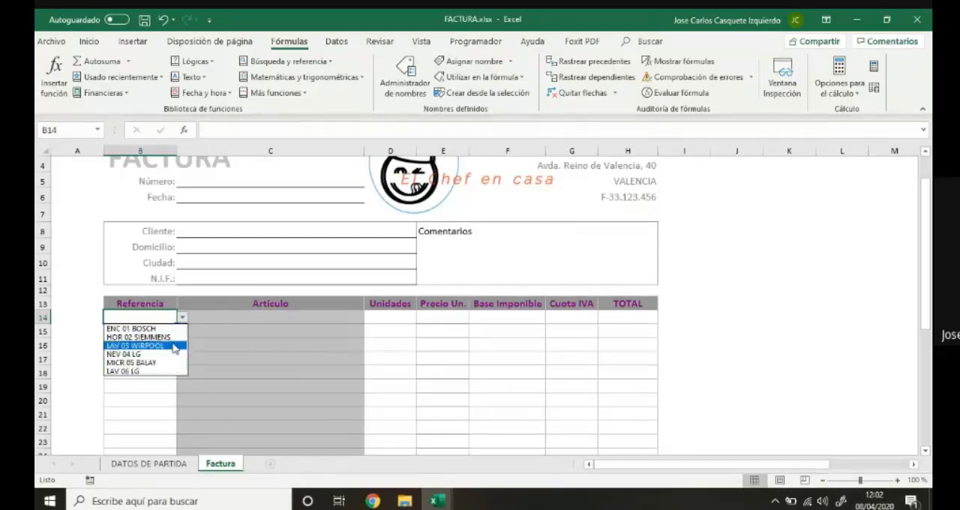
left_click(170, 465)
left_click(150, 461)
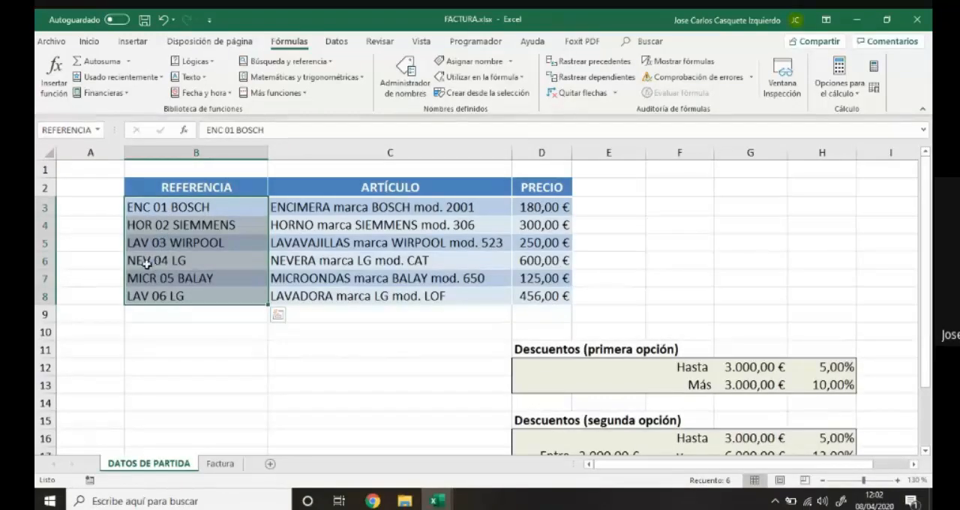
left_click(147, 208)
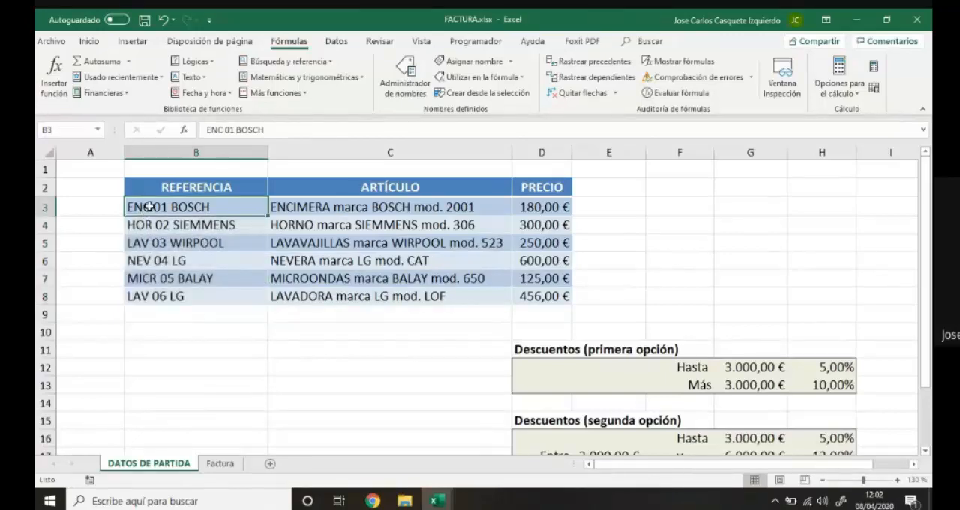
Change the reference in B3 of DATOS DE PARTIDA to ENCIM 01 BOSCH.
left_click(215, 129)
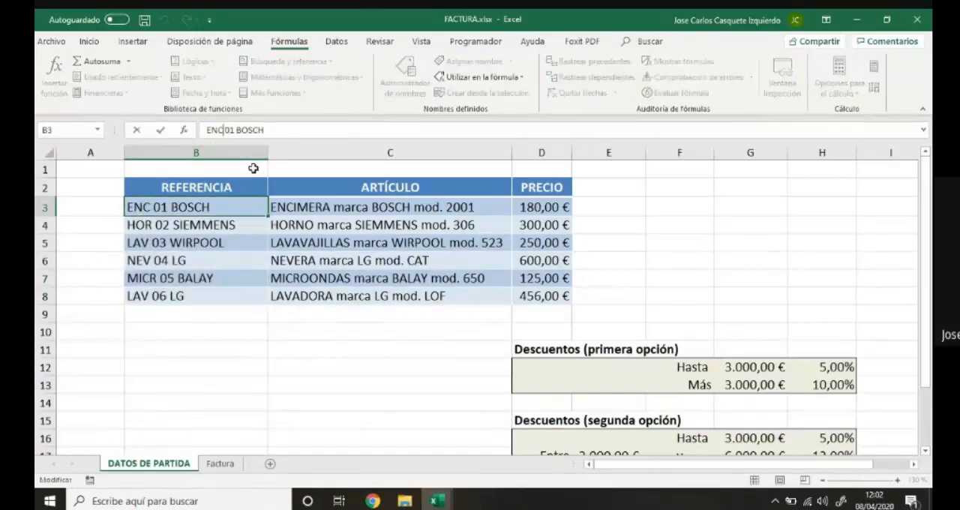
type("IM")
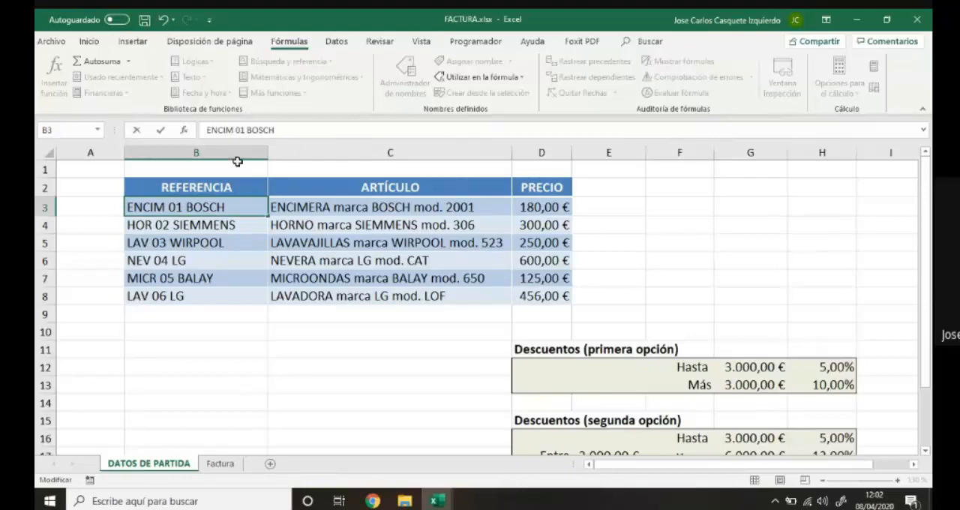
key("Return")
Check how the edited reference appears among the choices of B14 on Factura, and return to DATOS DE PARTIDA.
left_click(222, 462)
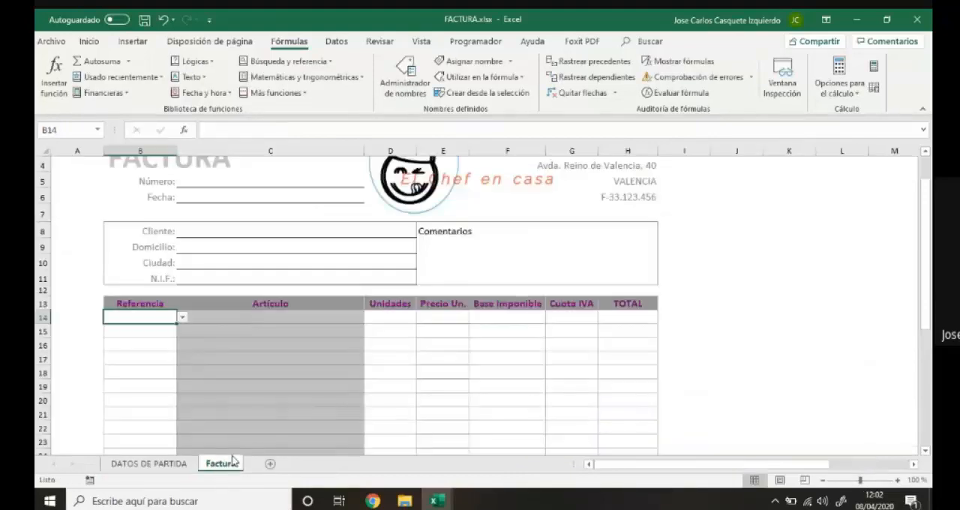
left_click(182, 318)
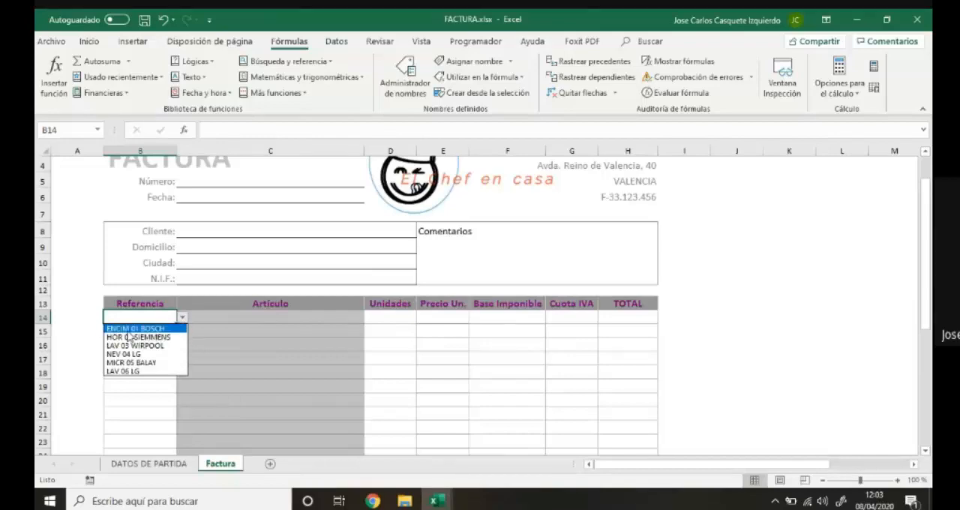
left_click(149, 466)
left_click(154, 465)
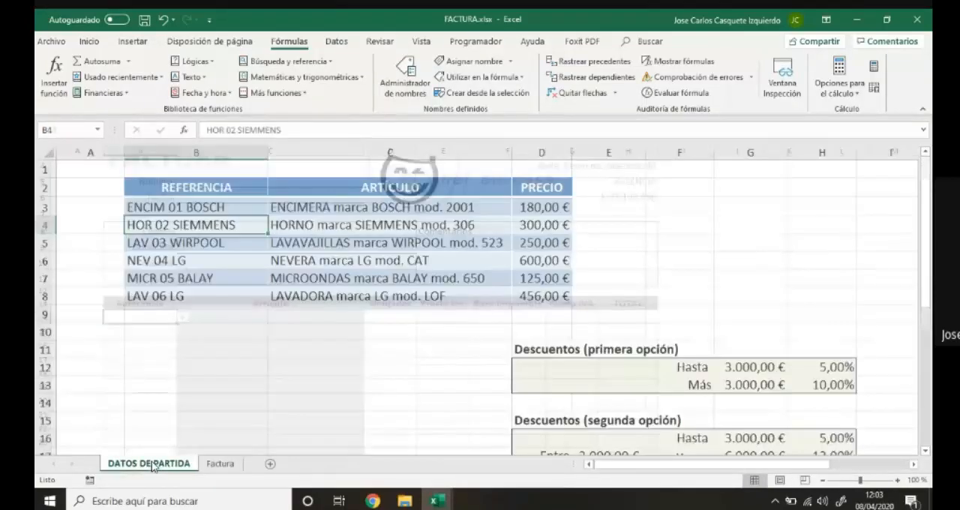
scroll(155, 445, "up", 3)
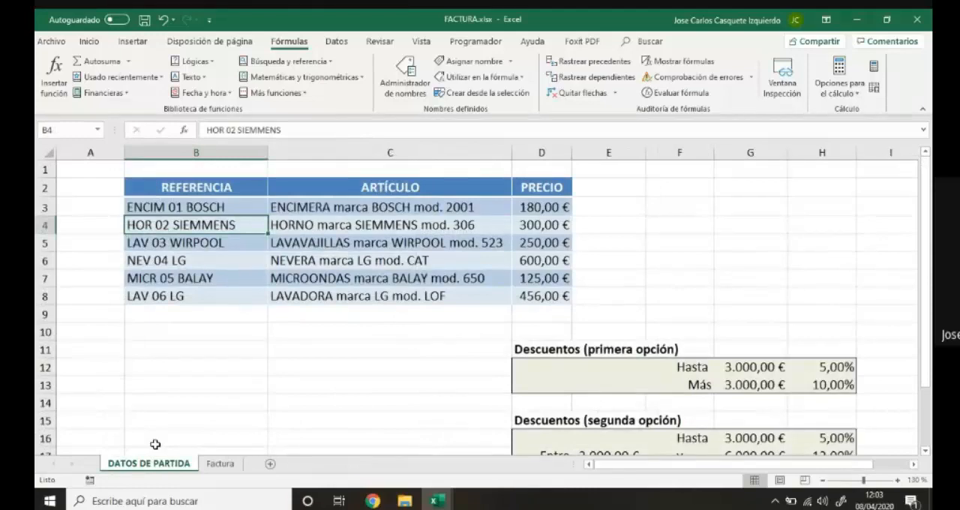
Add a test product in row 9 with reference GHJGJHG, article KHGHK and price 356.
left_click(161, 314)
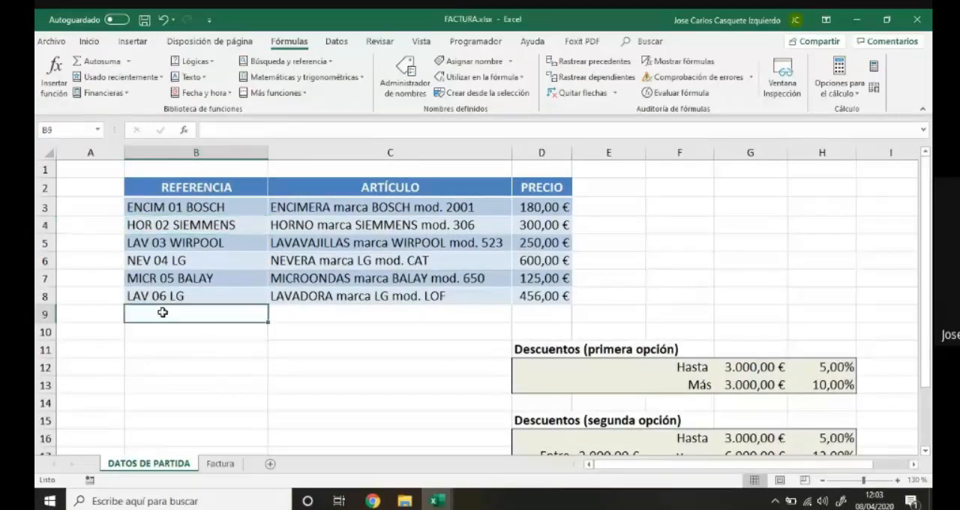
type("GHJGJHG")
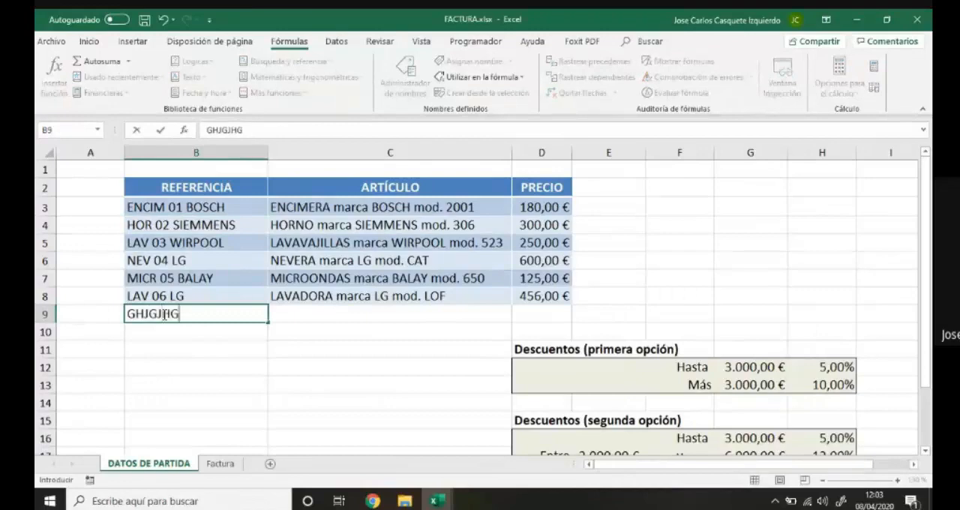
left_click(298, 317)
type("KHGHK")
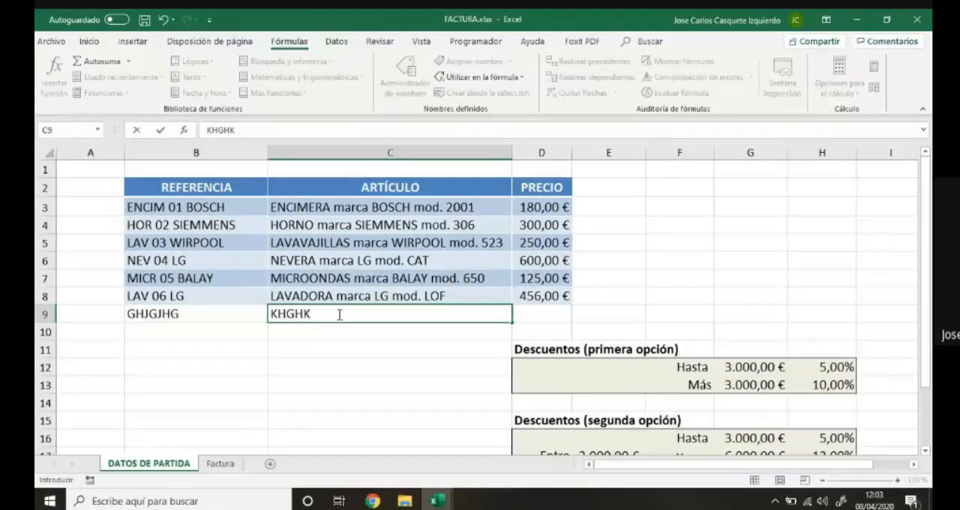
left_click(537, 313)
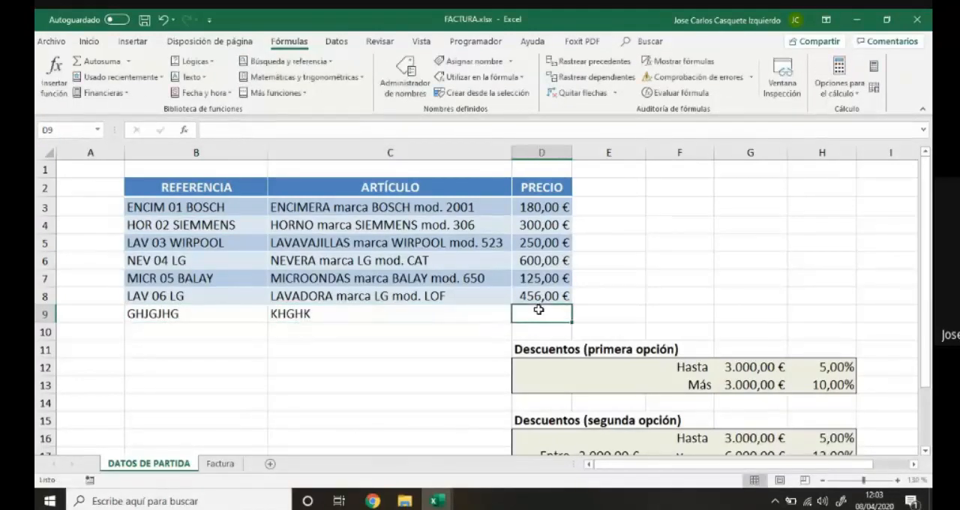
type("356")
key("Return")
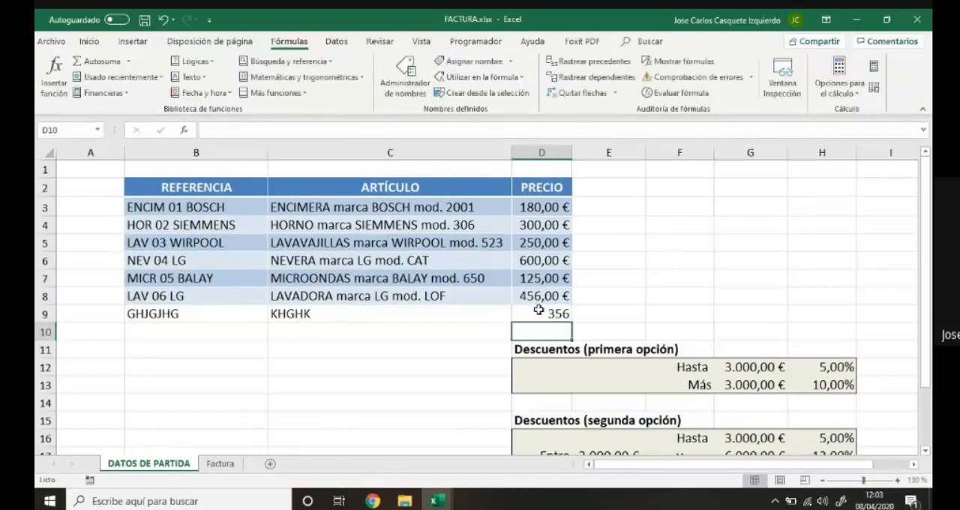
Check whether the choices of B14 on Factura include the test reference, and return to DATOS DE PARTIDA.
left_click(222, 467)
left_click(183, 317)
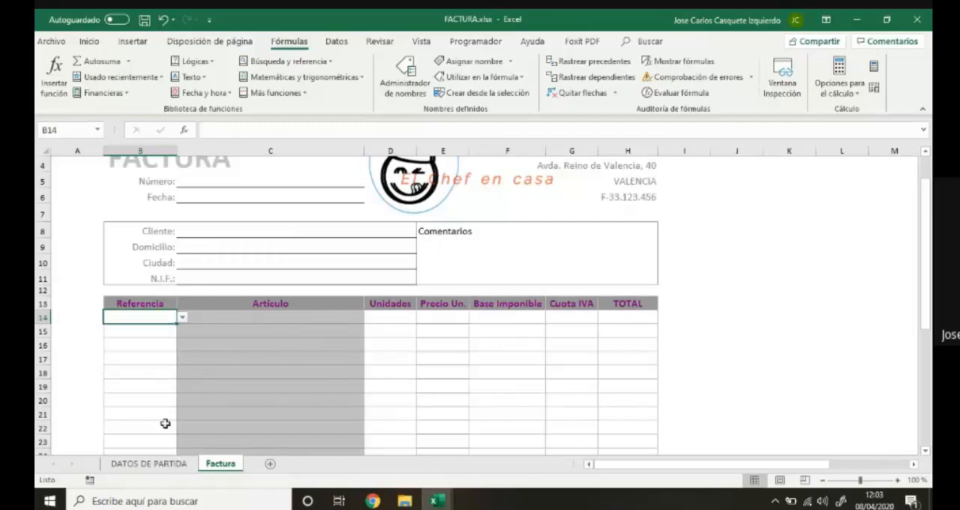
left_click(165, 462)
Compare the named range B3:B8 with the selection B3:B9, and clear the test product from B9:D9.
left_click_drag(188, 207, 213, 295)
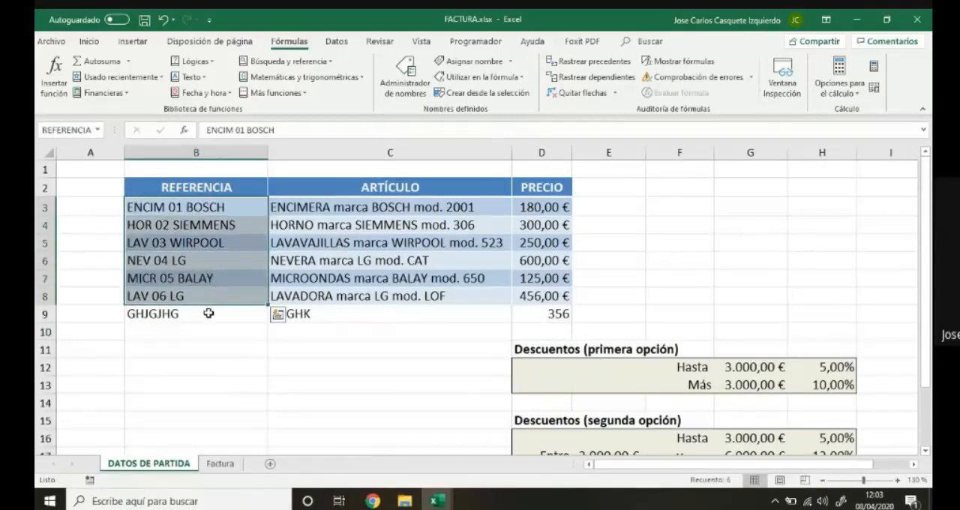
left_click(209, 312)
left_click_drag(217, 207, 215, 314)
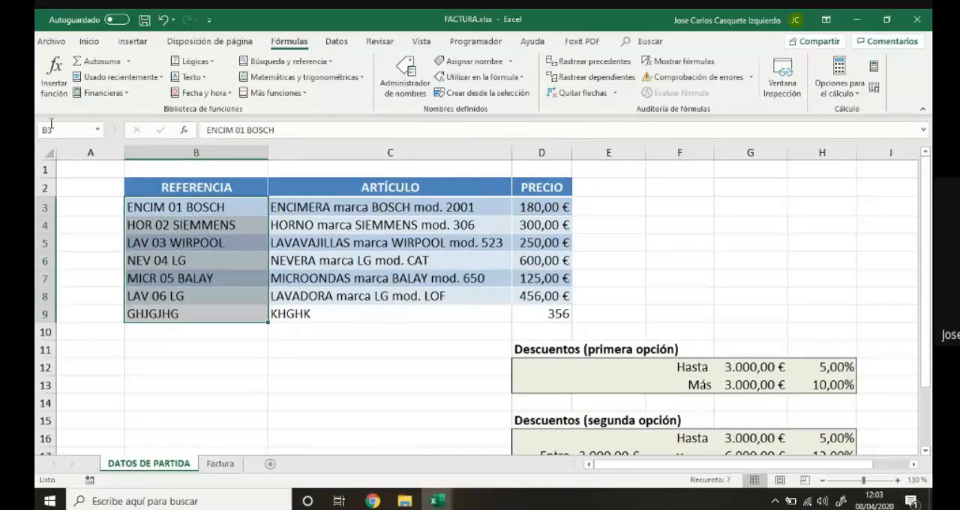
left_click_drag(181, 315, 553, 312)
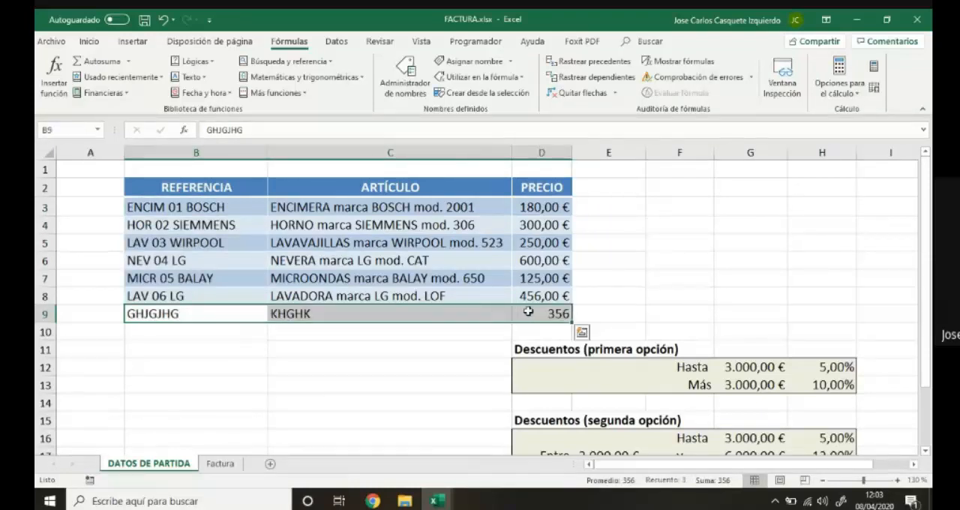
key("Delete")
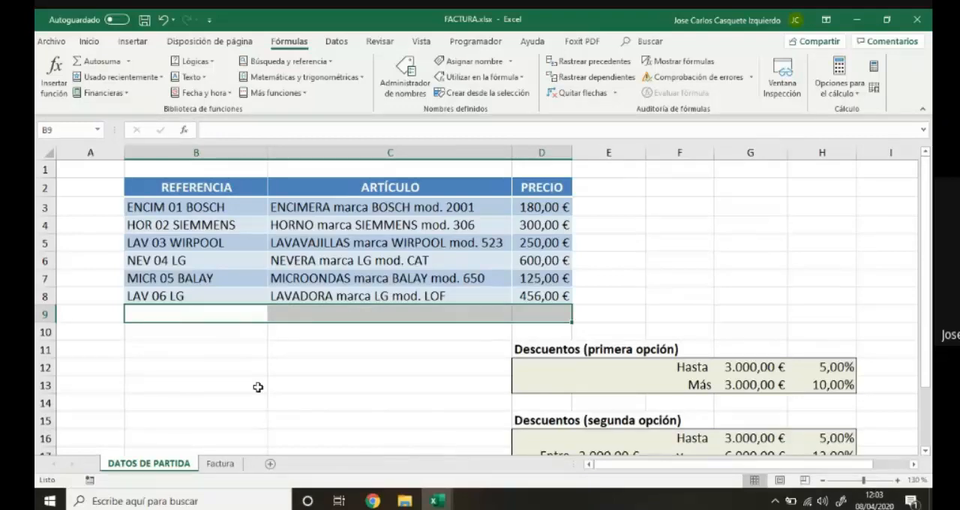
Choose ENCIM 01 BOSCH as the reference in B14 of the Factura sheet.
left_click(219, 463)
left_click(181, 319)
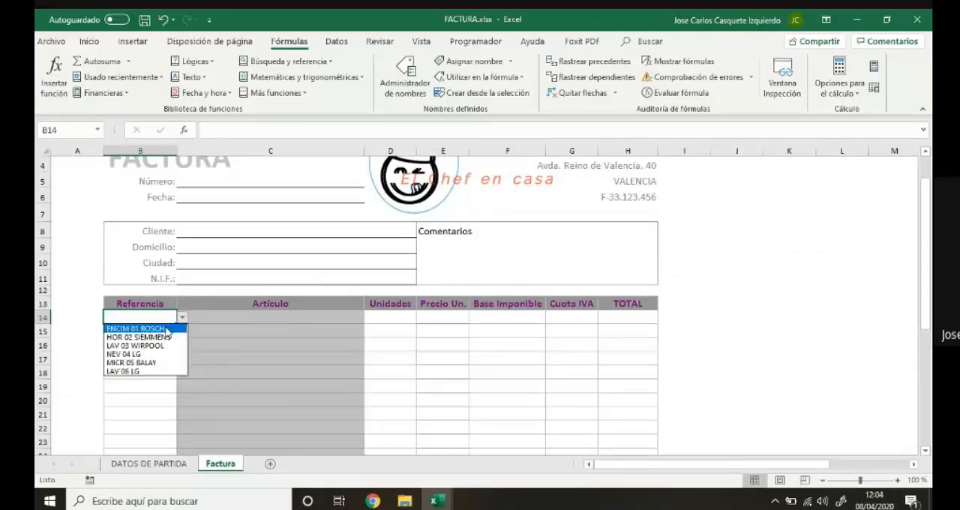
left_click(167, 328)
Start a BUSCARV formula in the Artículo cell C14 with B14 as the lookup value.
left_click(197, 318)
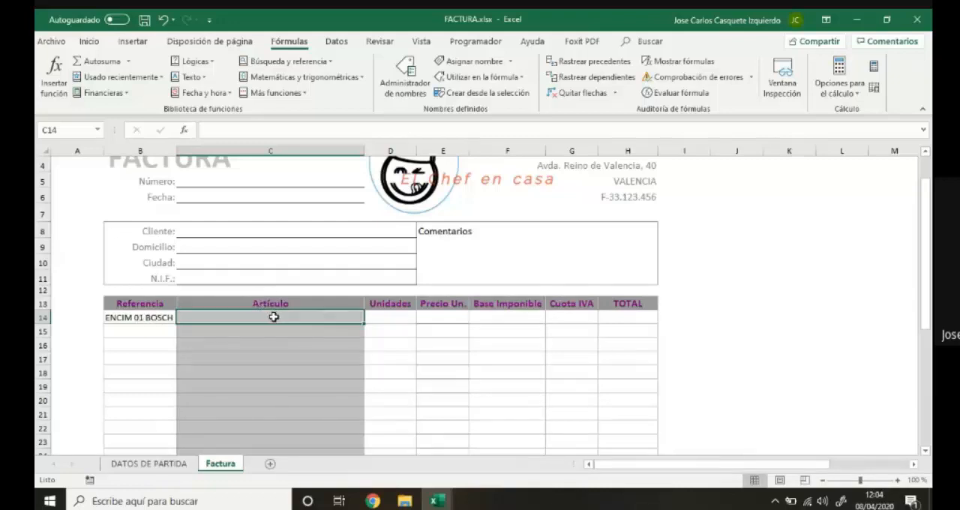
left_click(434, 318)
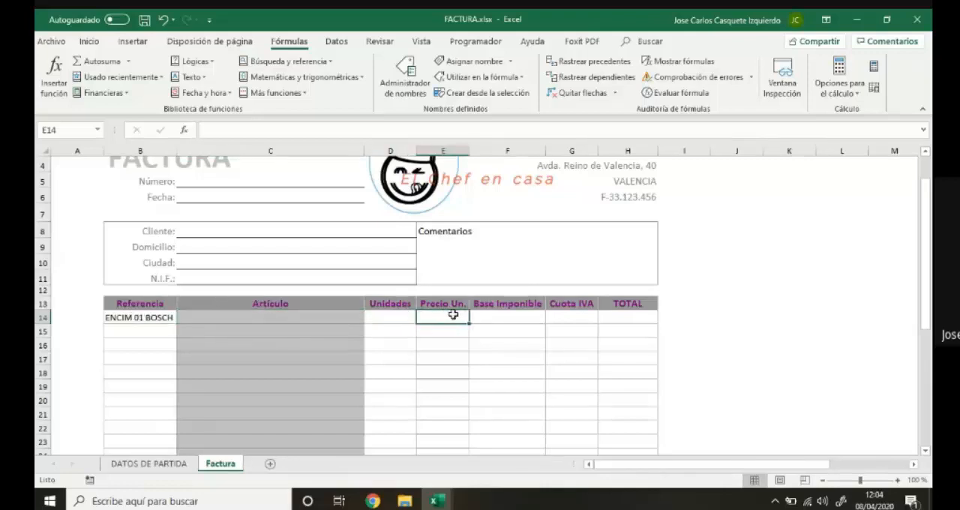
left_click(279, 316)
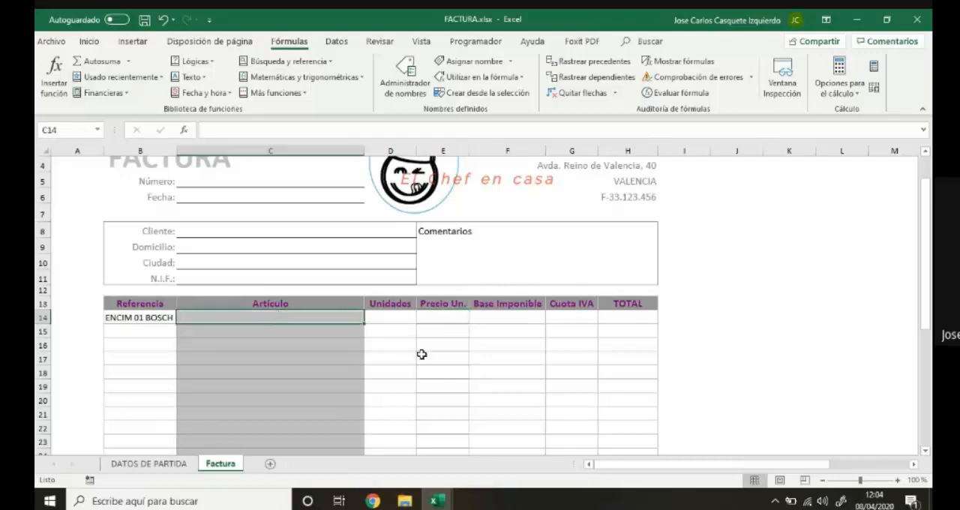
type("=")
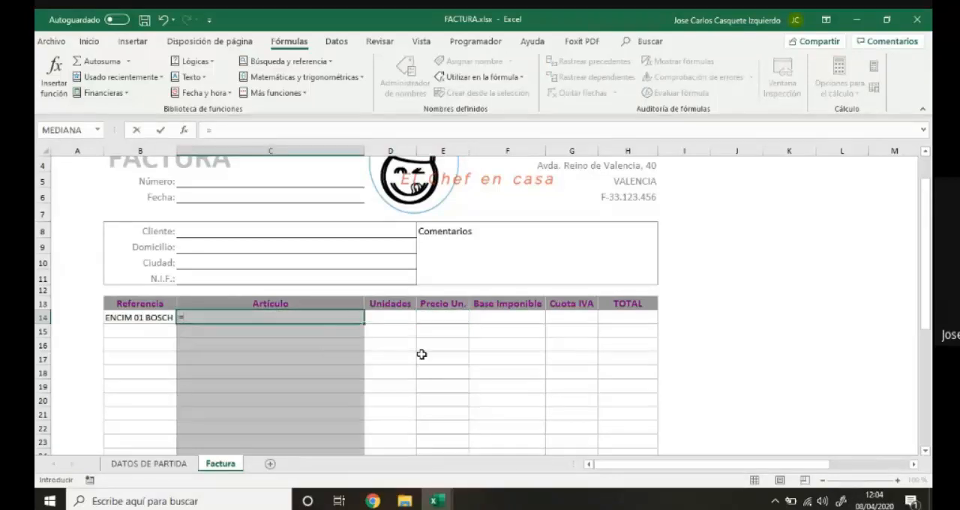
type("BUSCA")
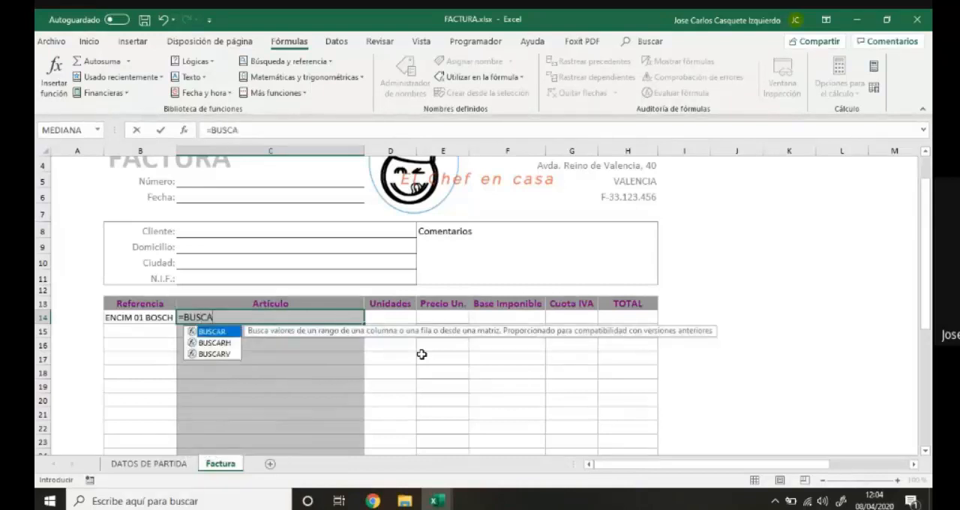
type("RV")
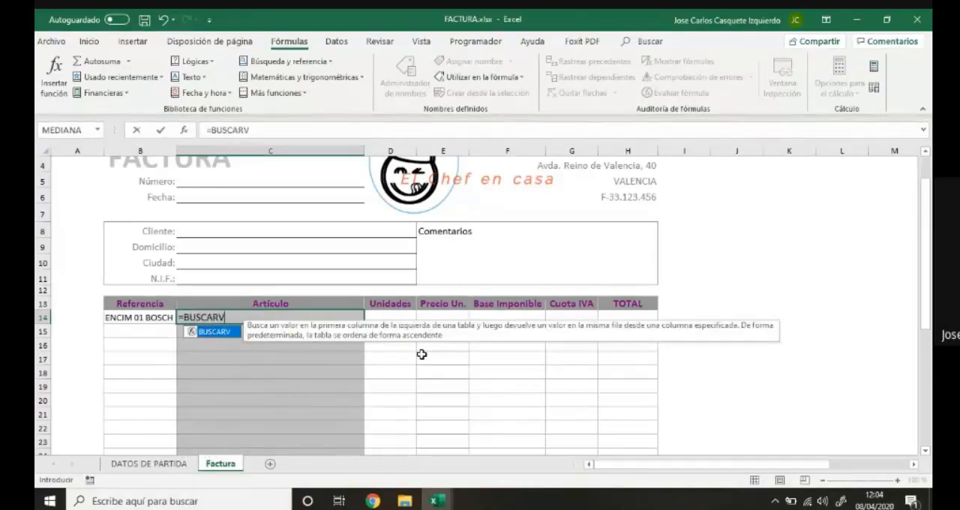
type("(")
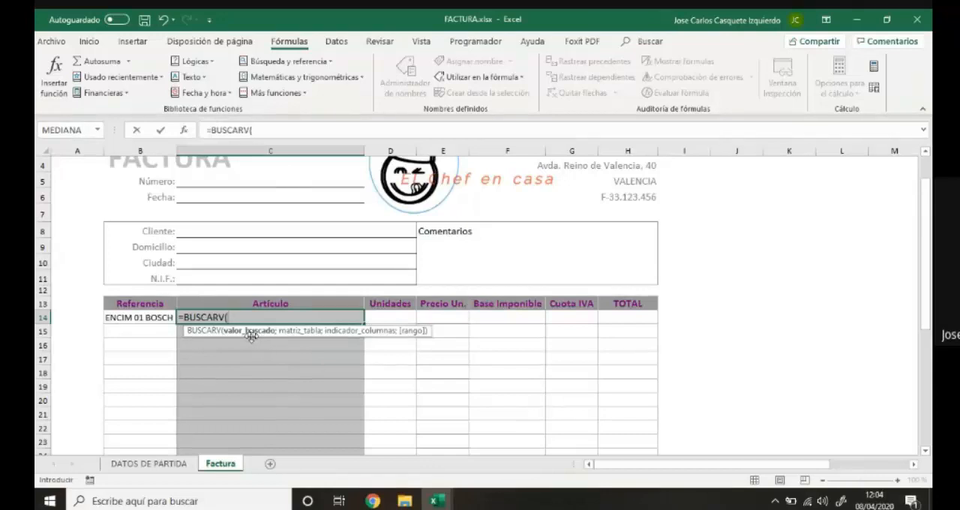
left_click(143, 318)
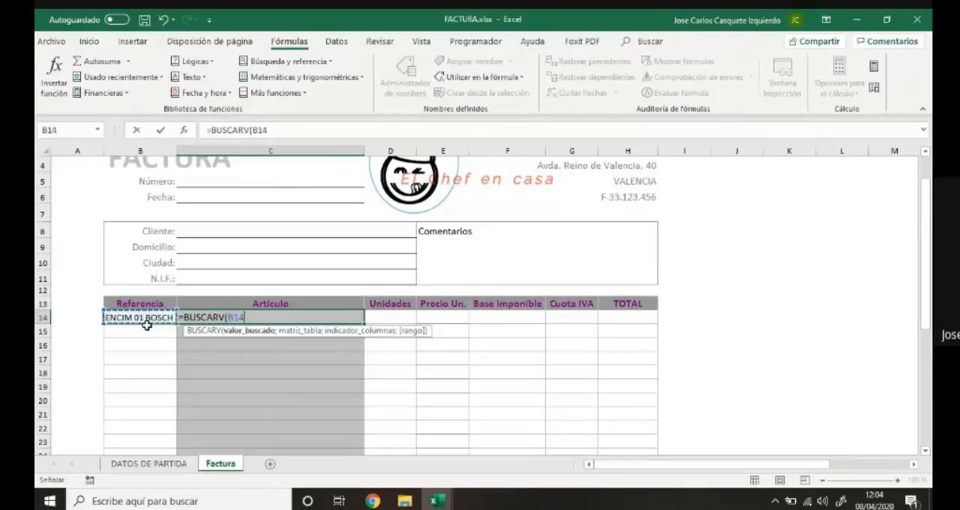
type(";")
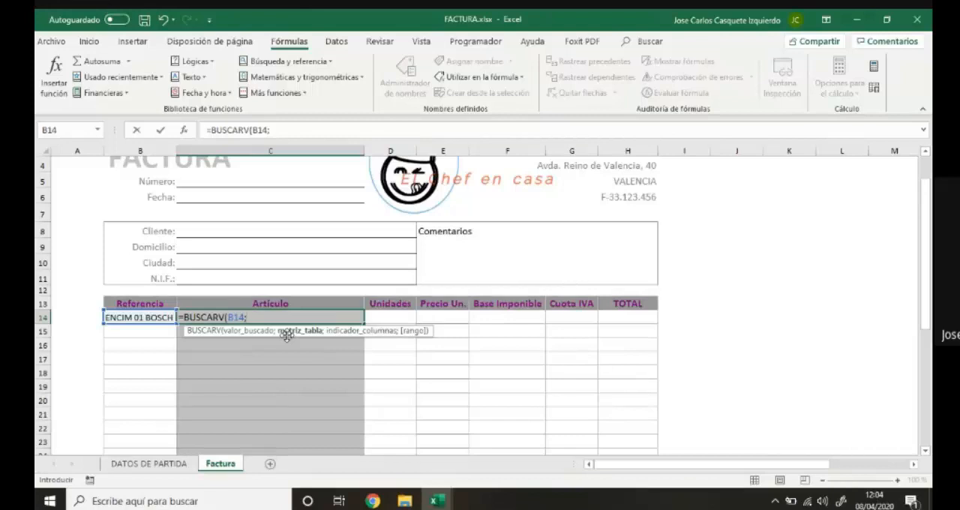
Try entering the defined name REFERENCIA as the formula's table argument, and clear it.
type("REFE")
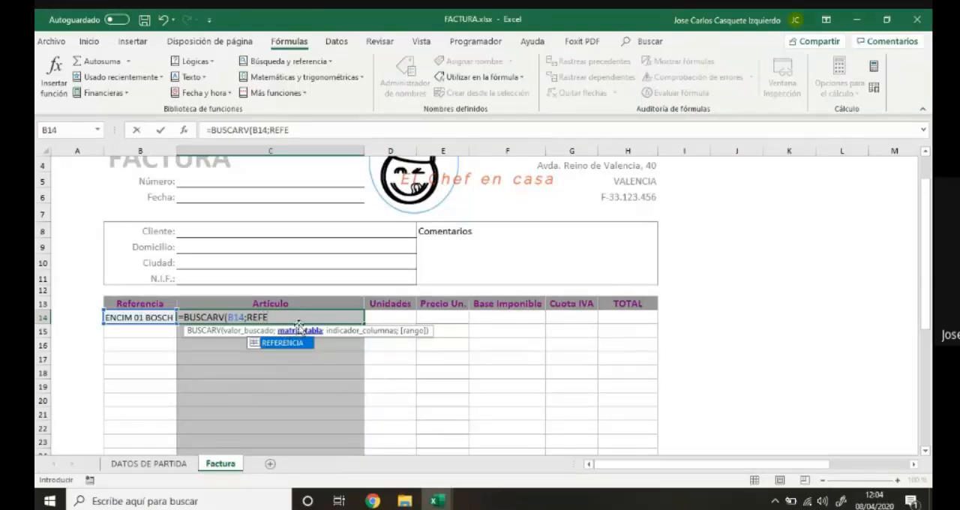
left_click(270, 347)
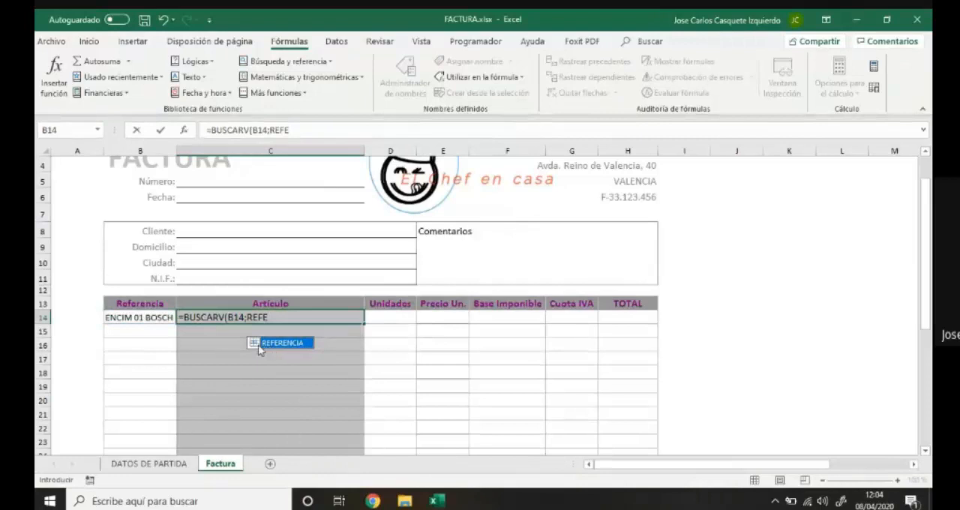
double_click(257, 344)
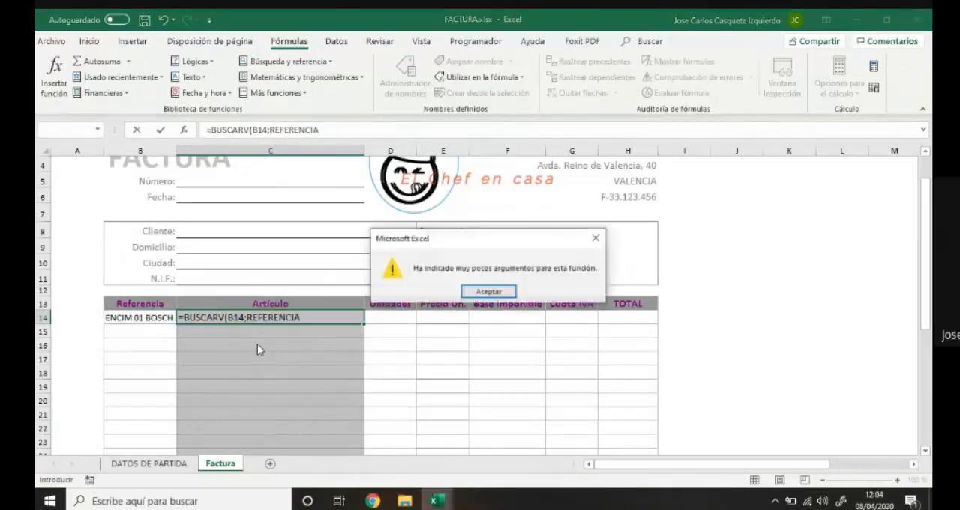
left_click(488, 291)
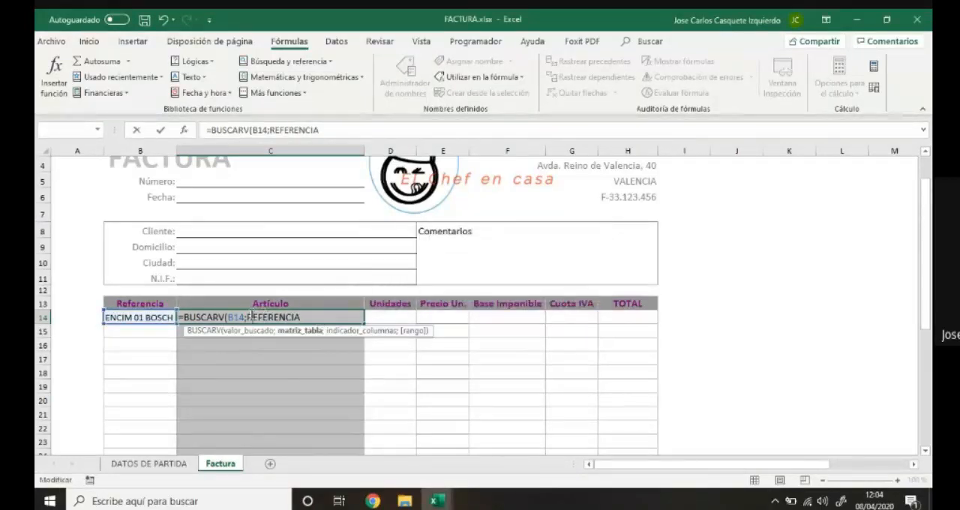
key("BackSpace")
key("BackSpace")
key("BackSpace")
key("BackSpace")
key("BackSpace")
key("BackSpace")
key("BackSpace")
key("BackSpace")
key("BackSpace")
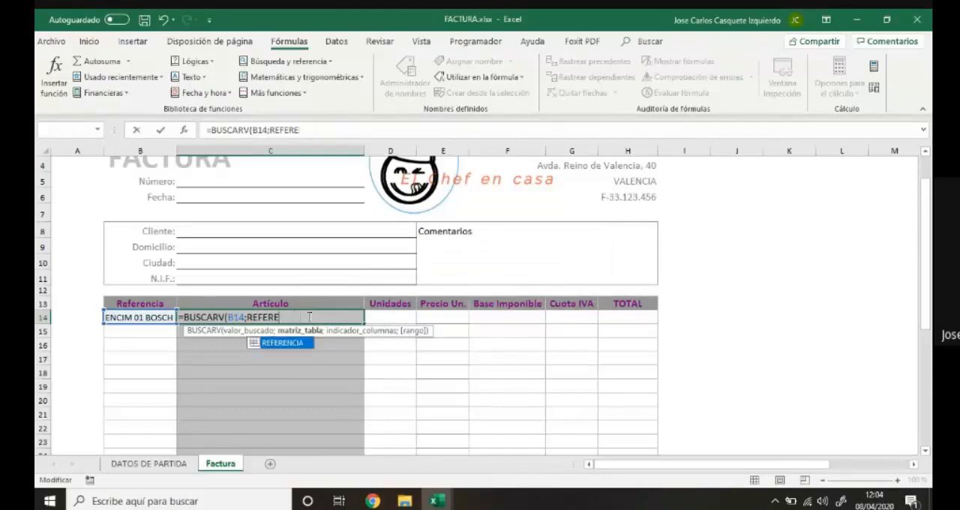
key("BackSpace")
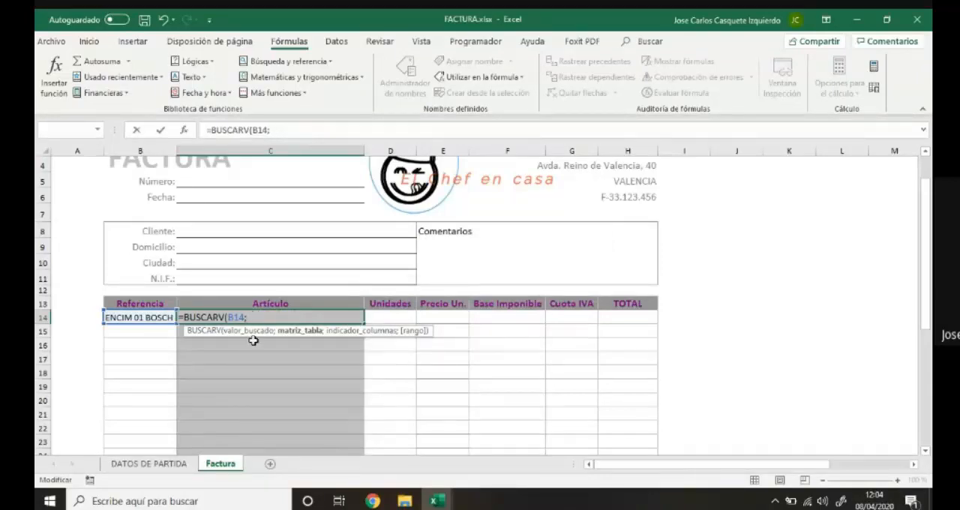
Set the BUSCARV table argument to the REFERENCIA cells B3:B8 on DATOS DE PARTIDA, and try to confirm the formula.
left_click(168, 467)
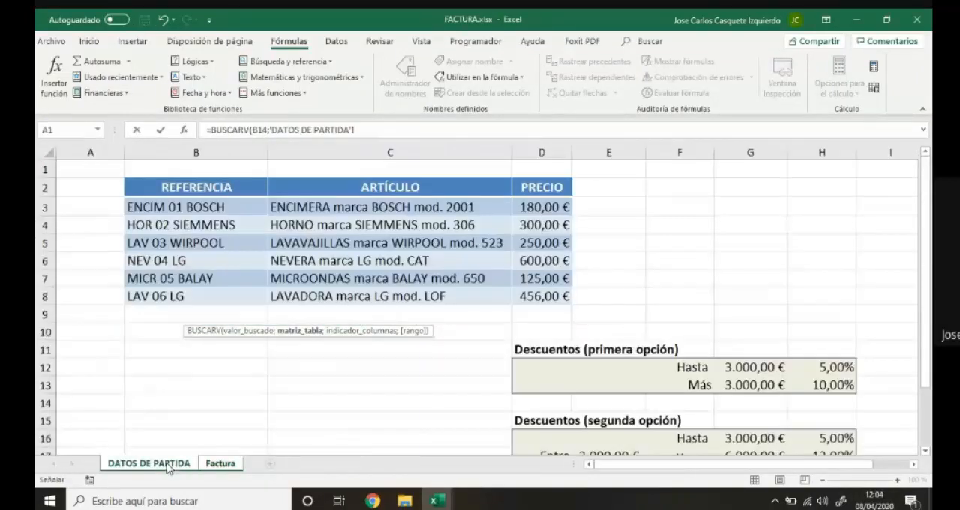
left_click_drag(214, 208, 208, 297)
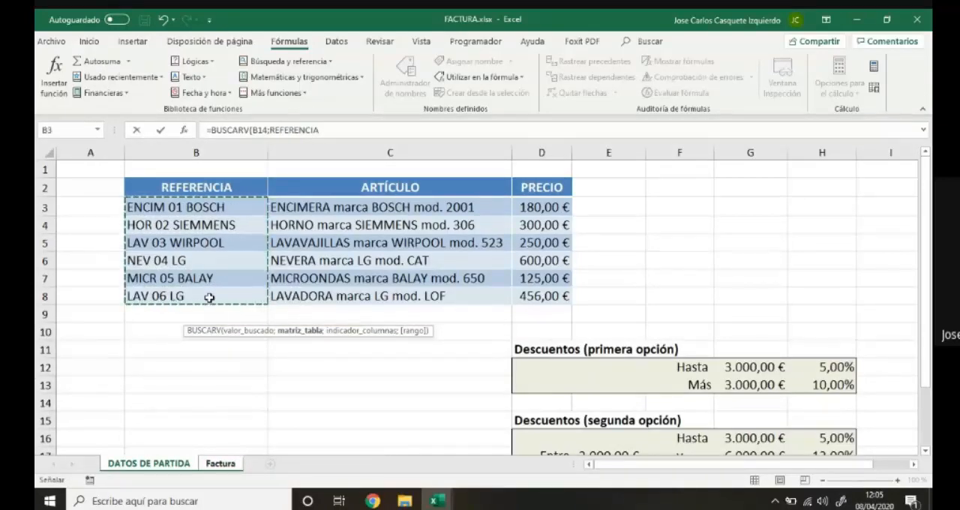
key("Return")
key("Return")
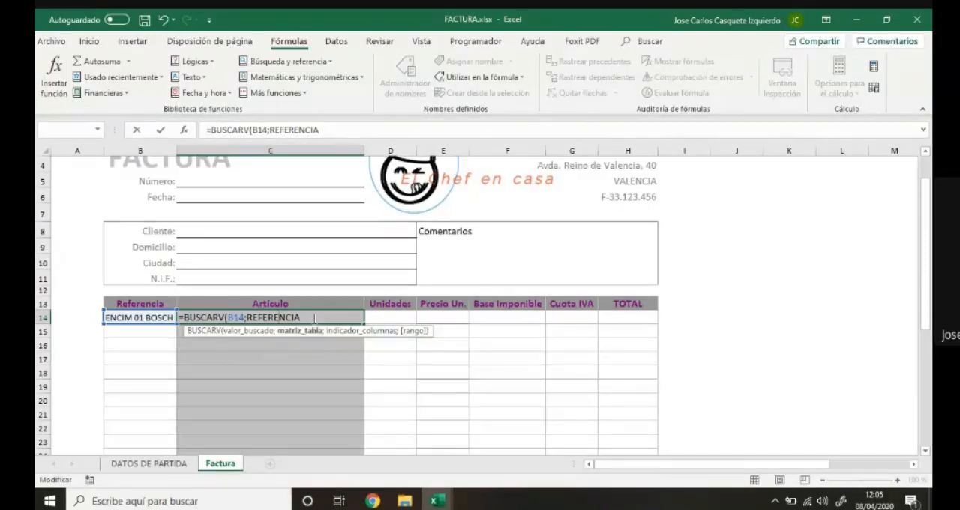
Clear the REFERENCIA table argument from the BUSCARV formula in C14, keeping B14 as the lookup value.
key("BackSpace")
key("BackSpace")
key("BackSpace")
key("BackSpace")
key("BackSpace")
key("BackSpace")
key("BackSpace")
key("BackSpace")
key("BackSpace")
key("BackSpace")
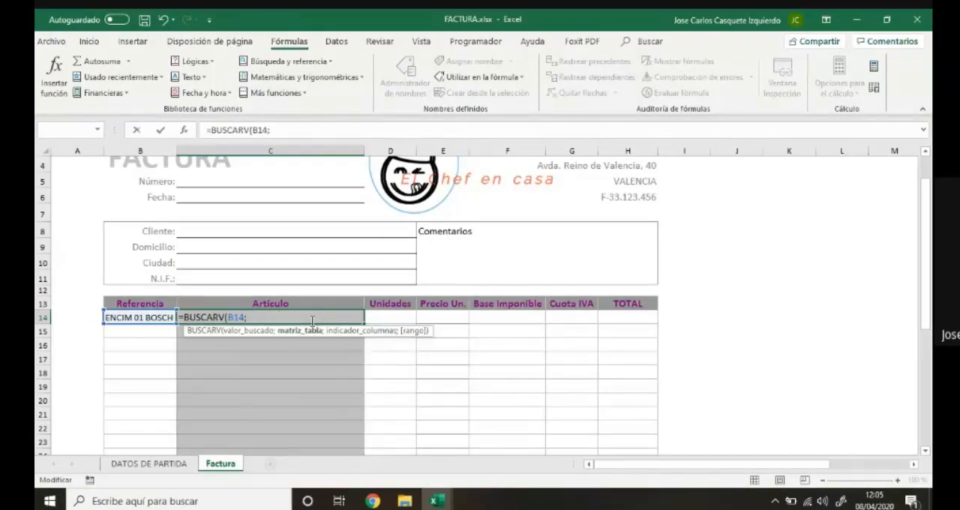
Try the REFERENCIA cells B3:B8 on DATOS DE PARTIDA as the BUSCARV table argument again, and clear them.
left_click(173, 471)
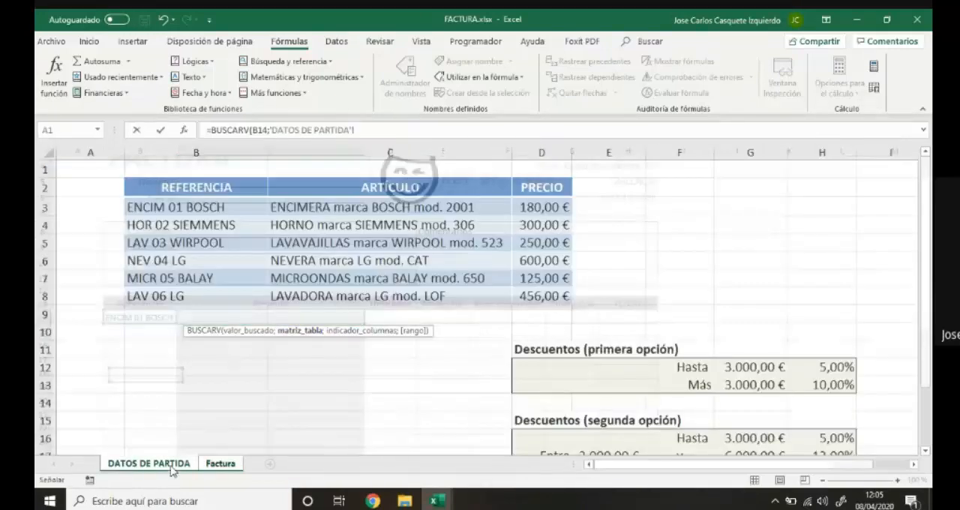
left_click_drag(161, 207, 162, 296)
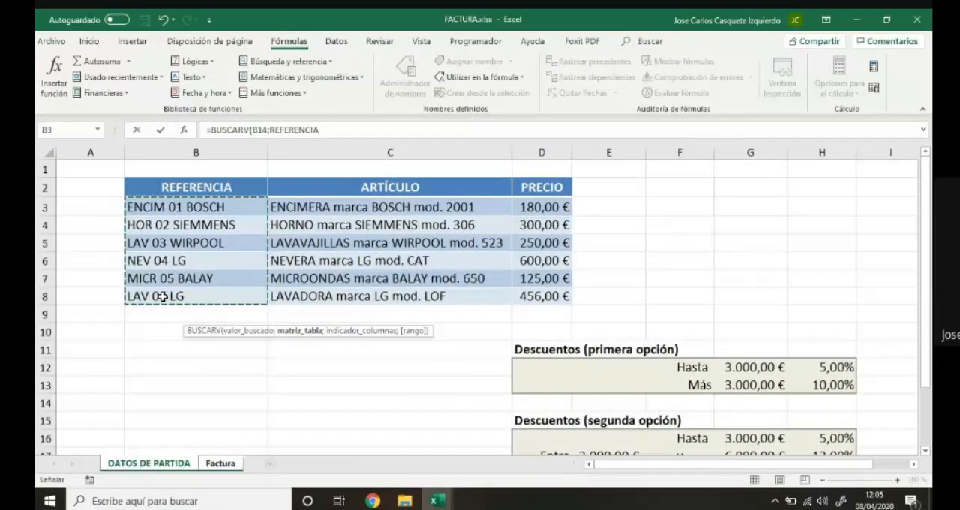
left_click(321, 129)
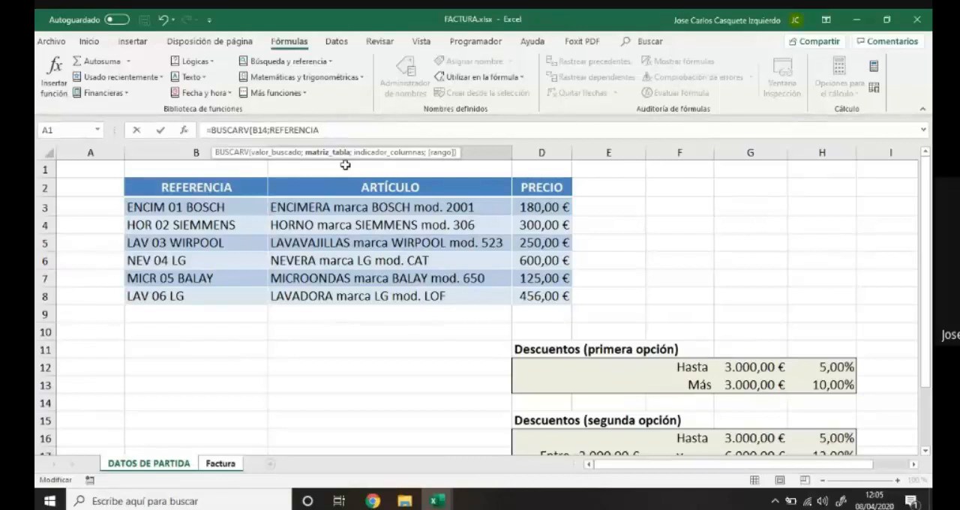
type(";")
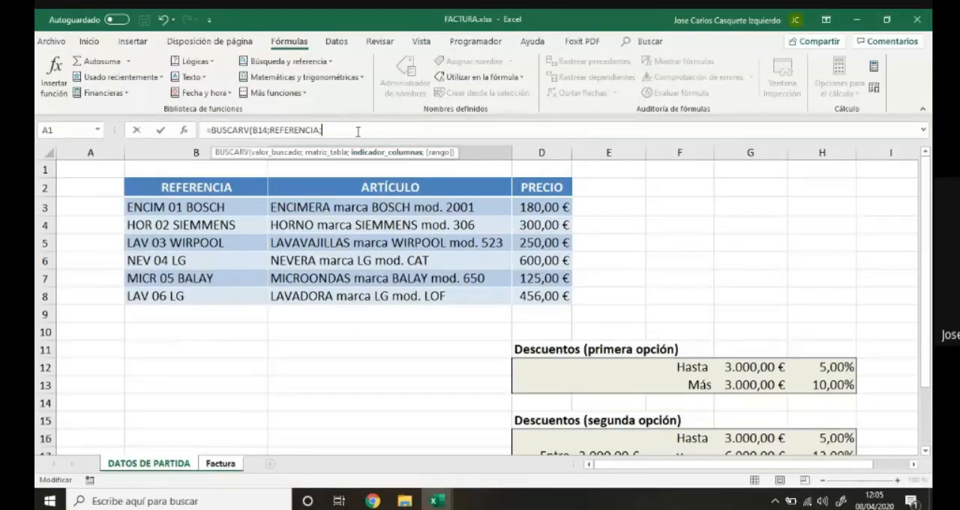
key("BackSpace")
key("BackSpace")
key("BackSpace")
key("BackSpace")
key("BackSpace")
key("BackSpace")
key("BackSpace")
key("BackSpace")
key("BackSpace")
key("BackSpace")
key("BackSpace")
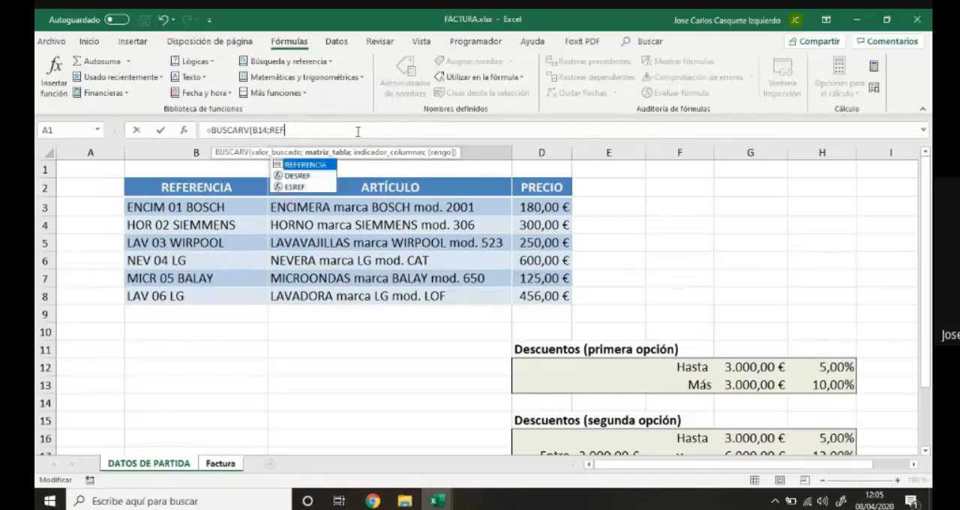
left_click(239, 465)
left_click(315, 317)
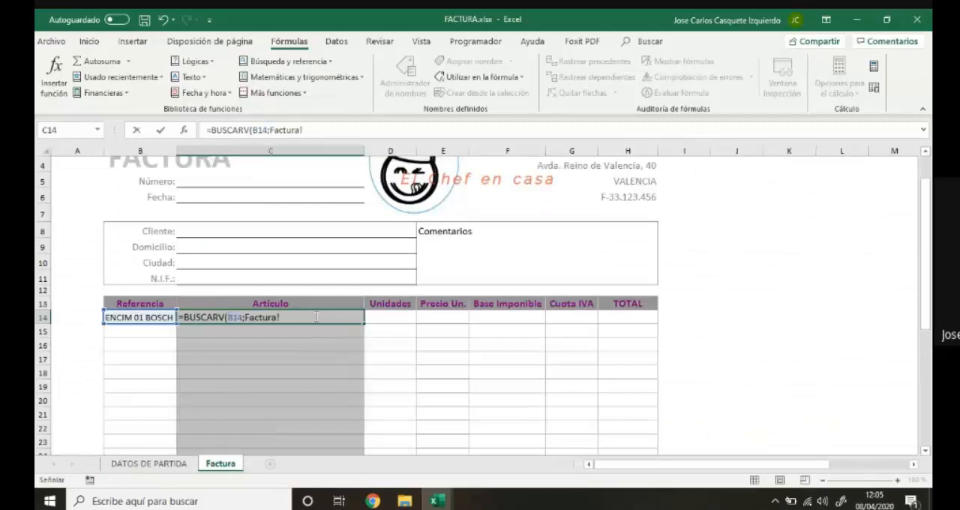
key("BackSpace")
key("BackSpace")
key("BackSpace")
key("BackSpace")
key("BackSpace")
key("BackSpace")
key("BackSpace")
key("BackSpace")
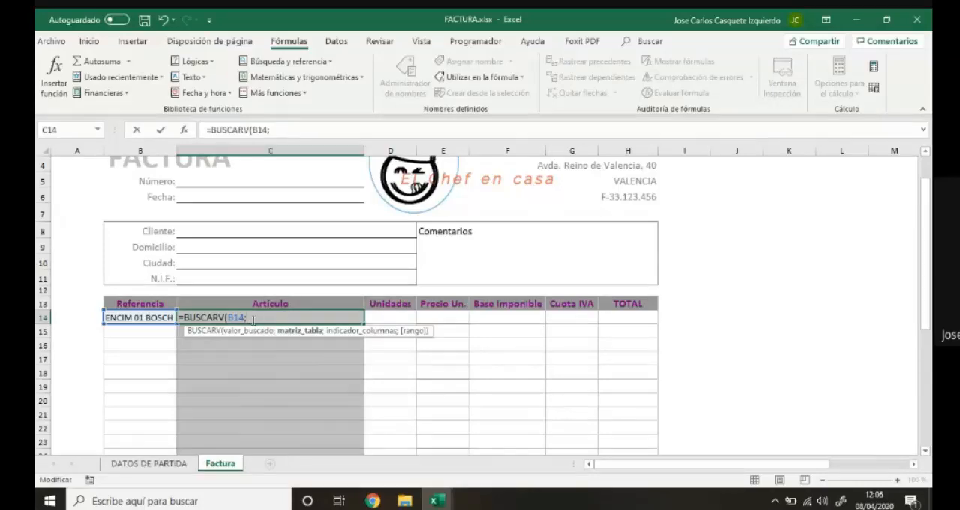
Complete the BUSCARV formula in C14 with B3:D8 on DATOS DE PARTIDA as the table and column index 2.
left_click(169, 466)
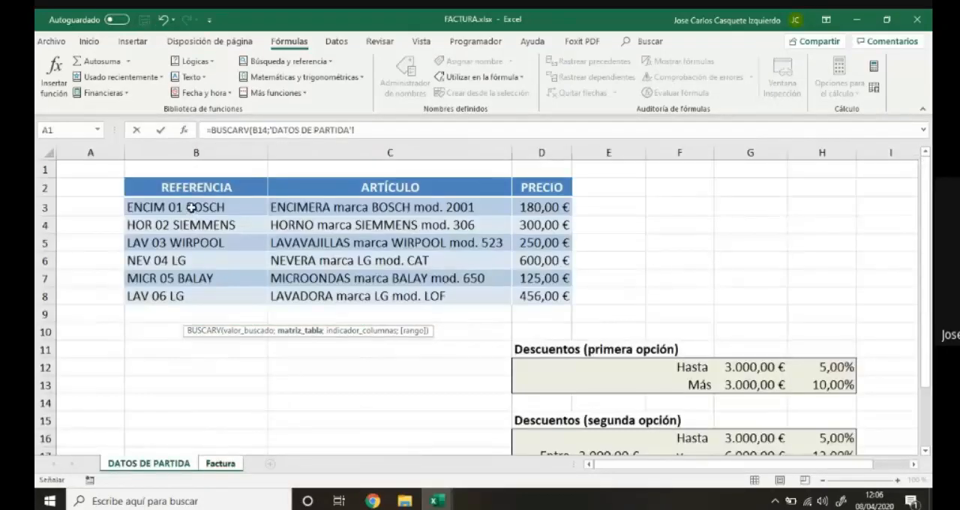
left_click_drag(191, 207, 530, 296)
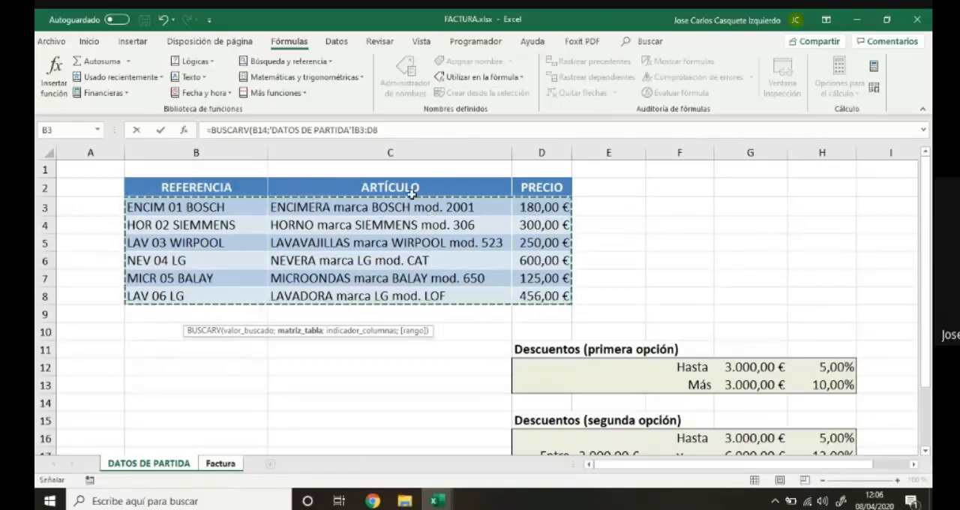
left_click(416, 139)
type(";2")
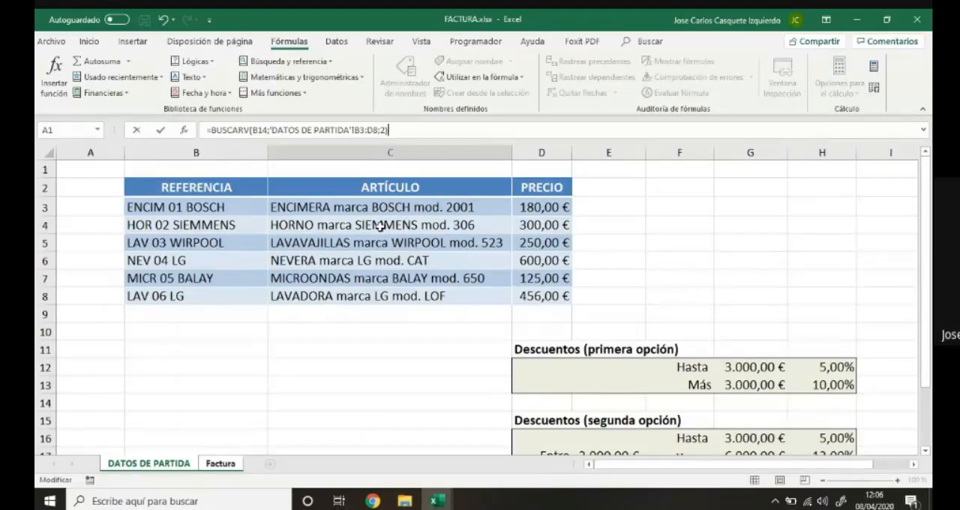
key("Return")
Test the article lookup by choosing LAV 03 WIRPOOL and then HOR 02 SIEMMENS as the reference in B14.
left_click(171, 318)
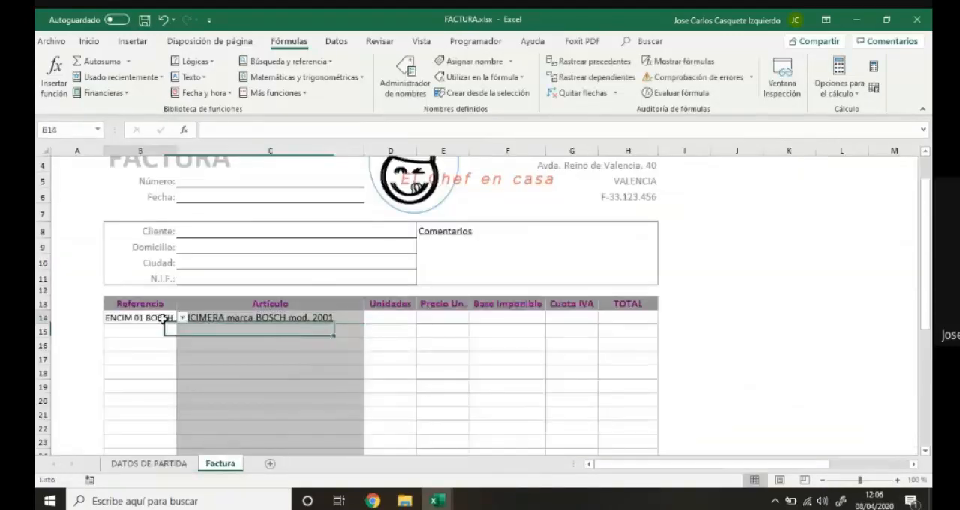
left_click(182, 318)
left_click(171, 346)
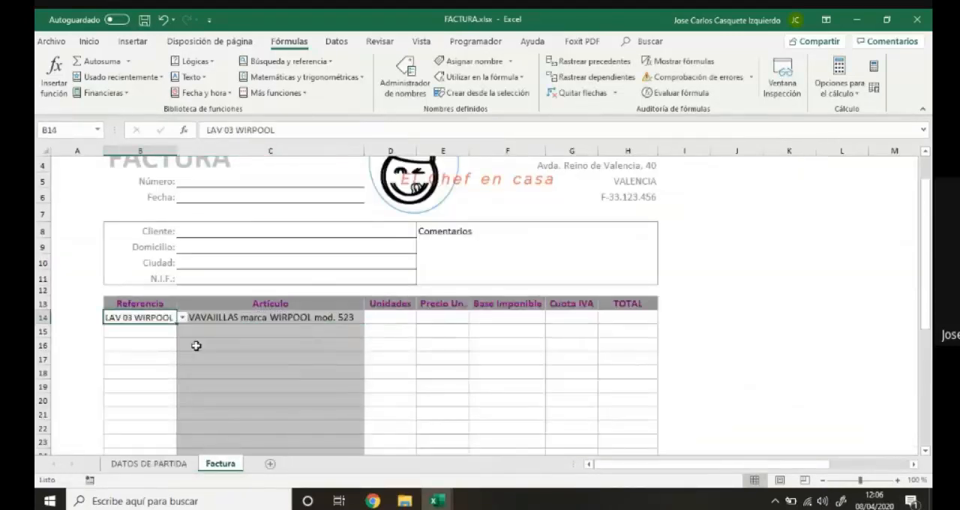
left_click(182, 320)
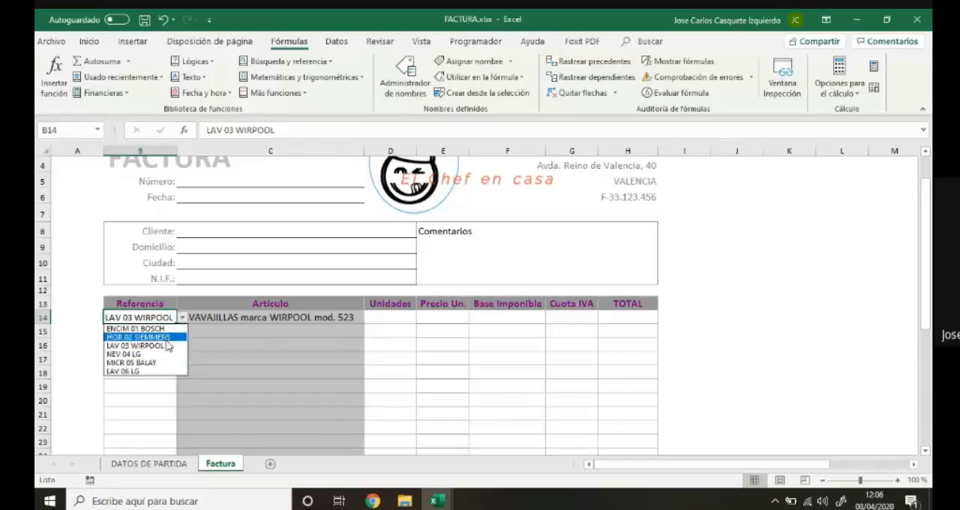
left_click(168, 337)
Start a BUSCARV formula in the Precio Un. cell E14 with B14 as the lookup value.
left_click(432, 320)
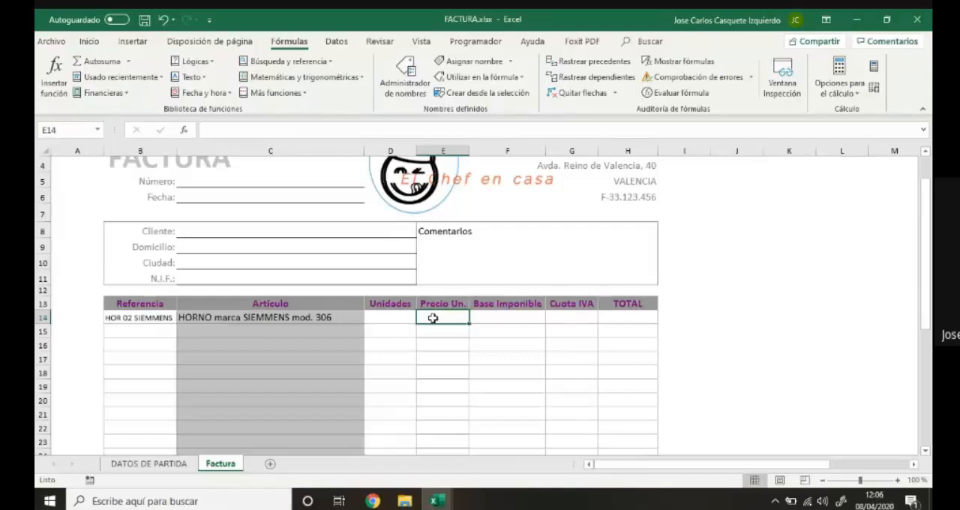
type("=")
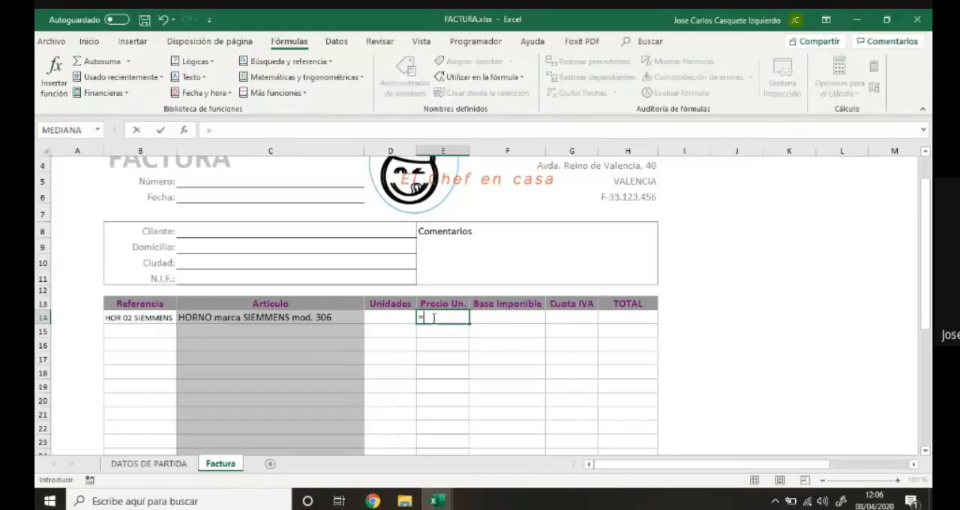
type("BUSCARV")
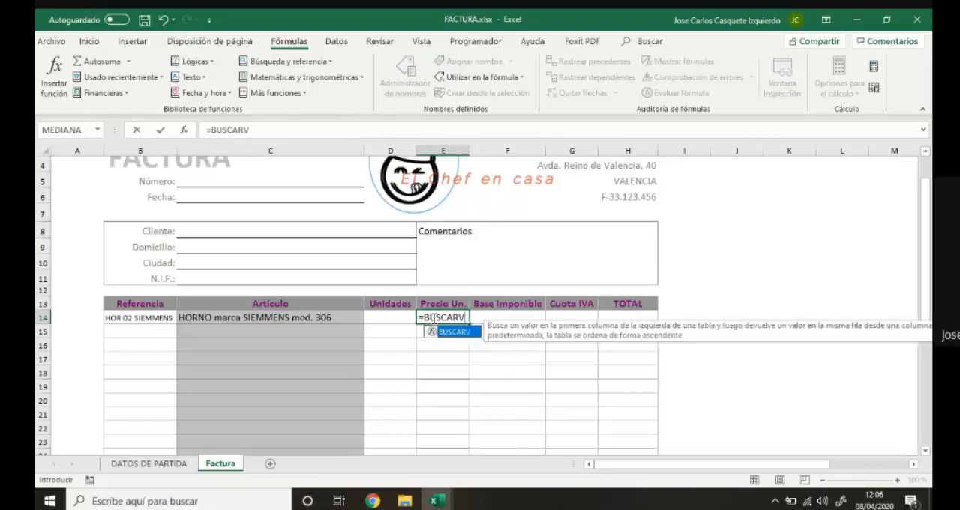
type("(")
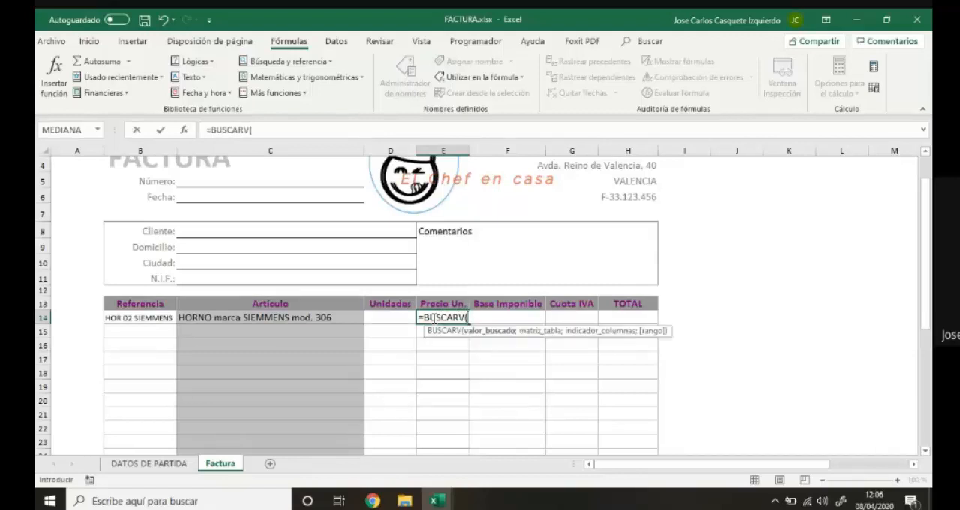
left_click(166, 318)
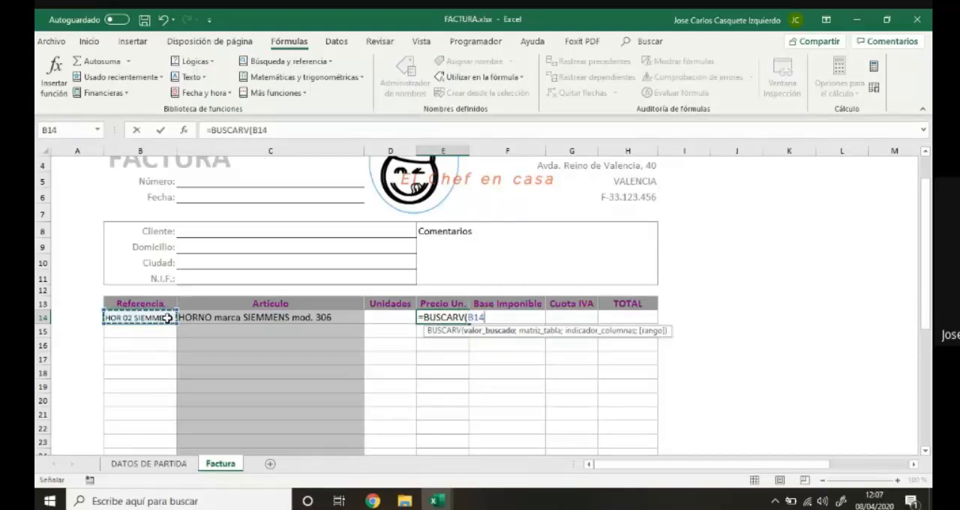
type(";")
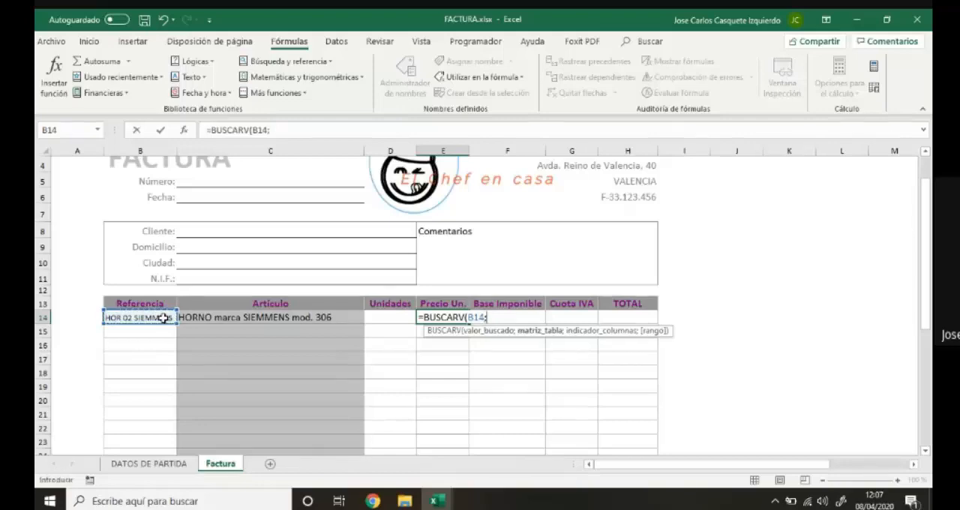
Complete the unit price formula with B3:D8 on DATOS DE PARTIDA as the table and column index 3.
left_click(157, 465)
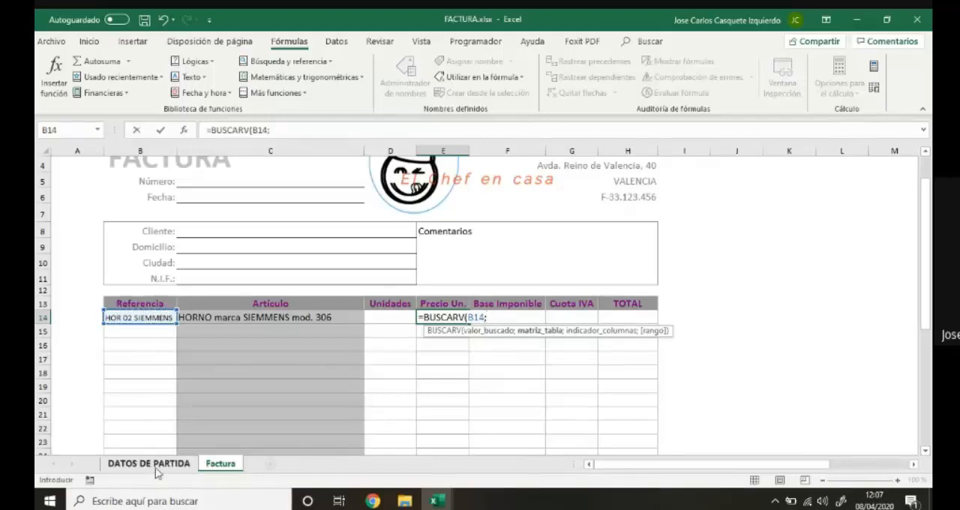
left_click_drag(187, 208, 527, 295)
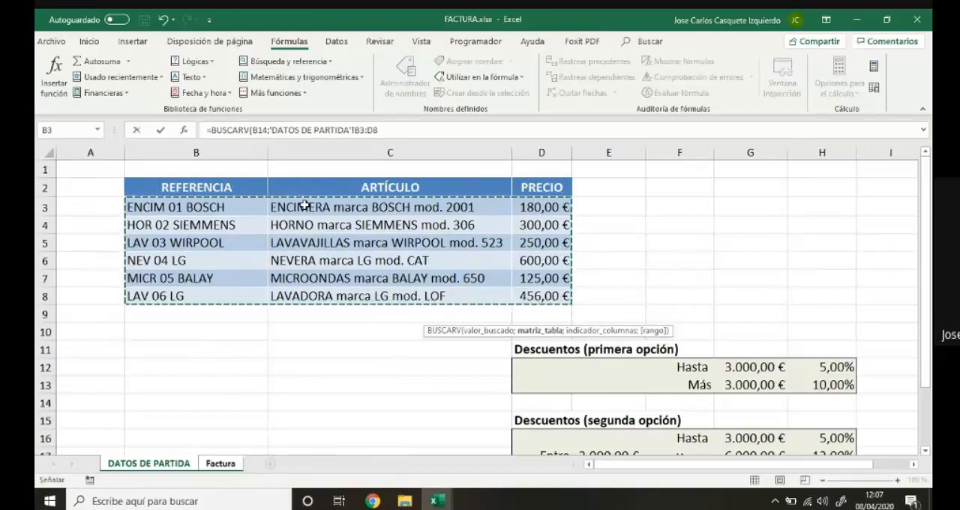
type(";")
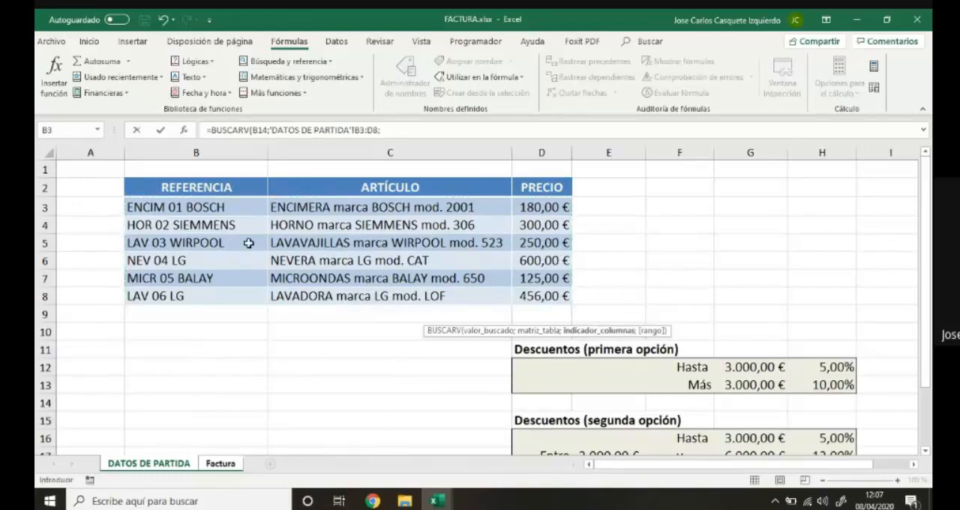
left_click(392, 132)
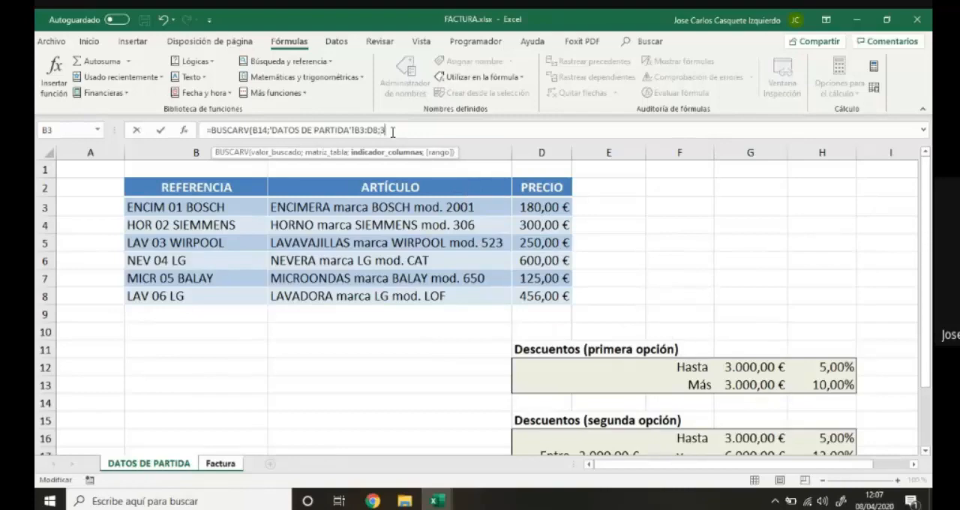
type("3)")
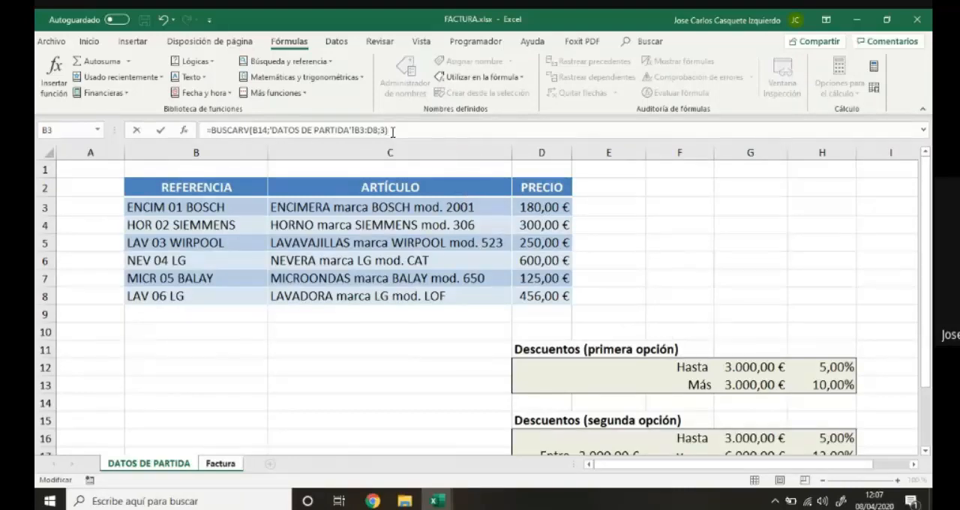
key("Return")
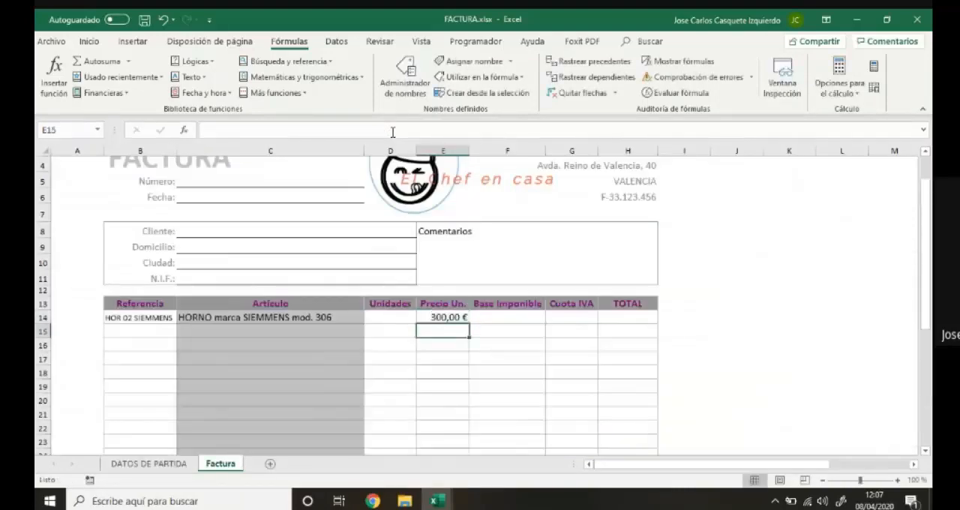
Test the article and price lookups by choosing NEV 04 LG and then MICR 05 BALAY in B14.
left_click(168, 318)
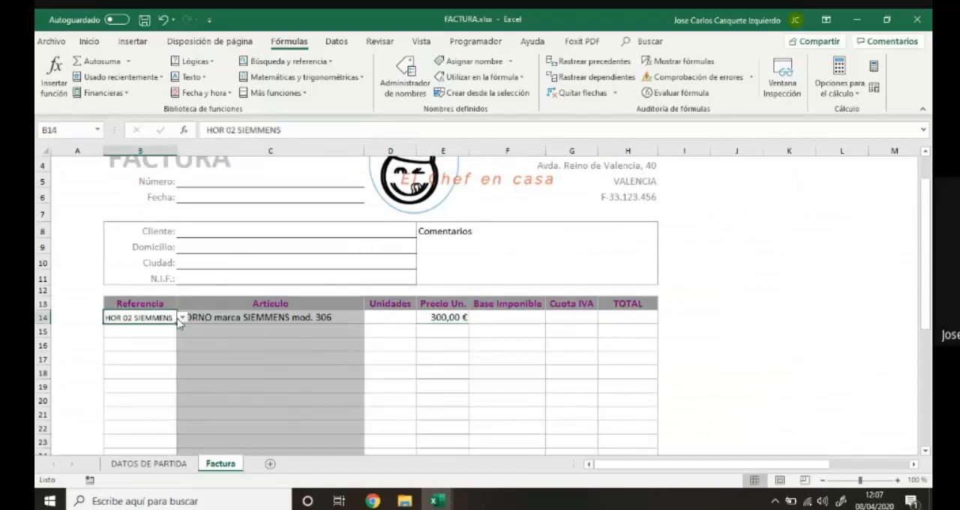
left_click(181, 318)
left_click(173, 358)
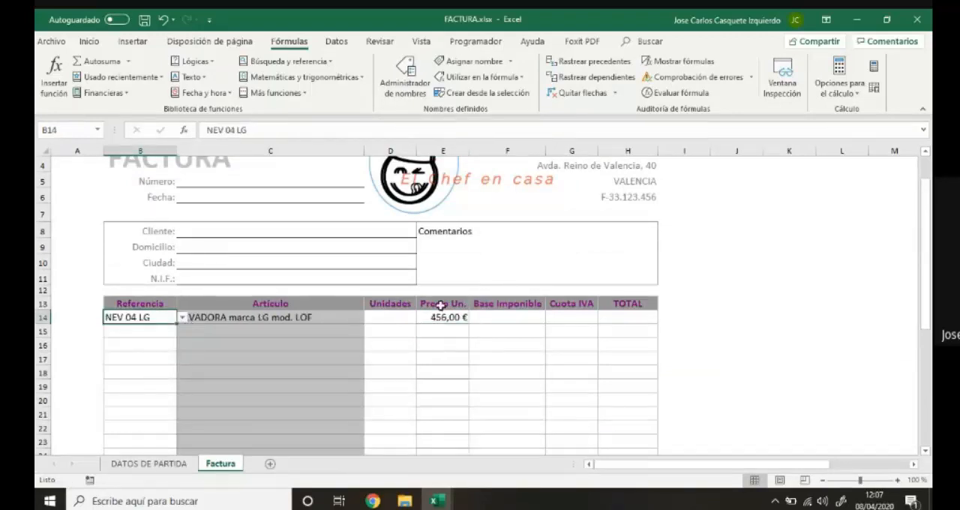
left_click(182, 318)
left_click(175, 361)
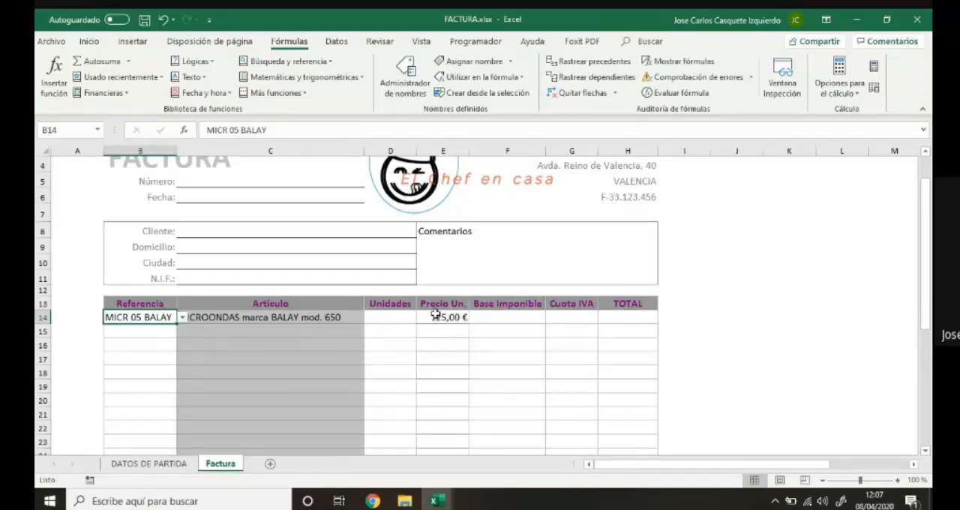
Enter 6 as the Unidades value in D14.
left_click(396, 317)
left_click(487, 316)
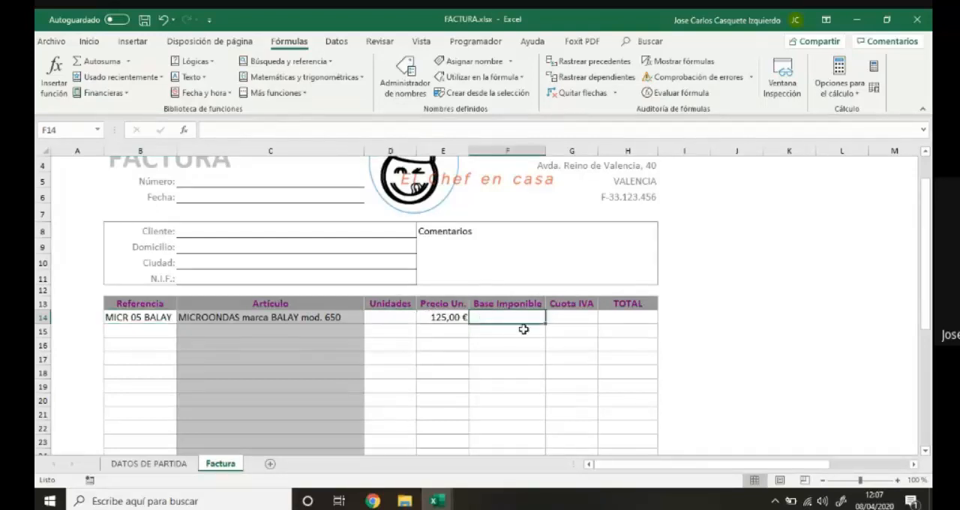
scroll(523, 329, "down", 1)
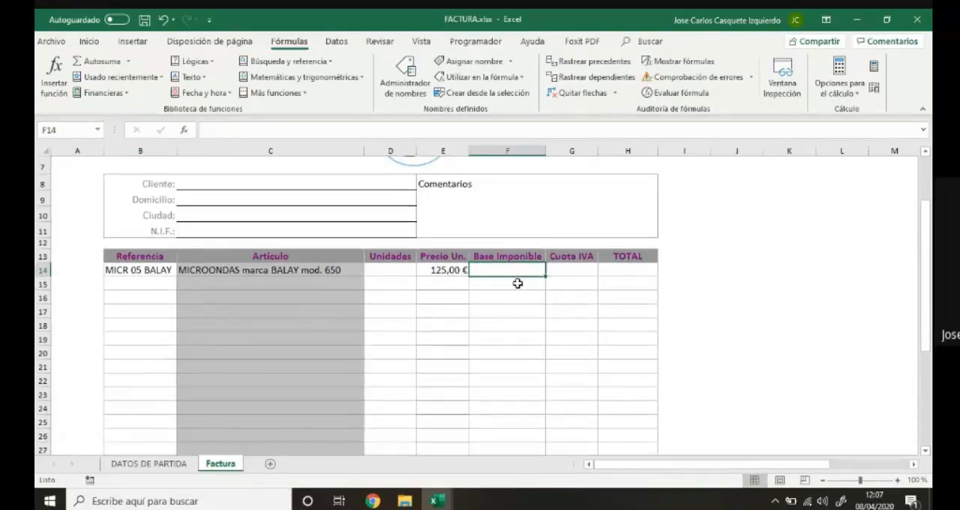
left_click(395, 269)
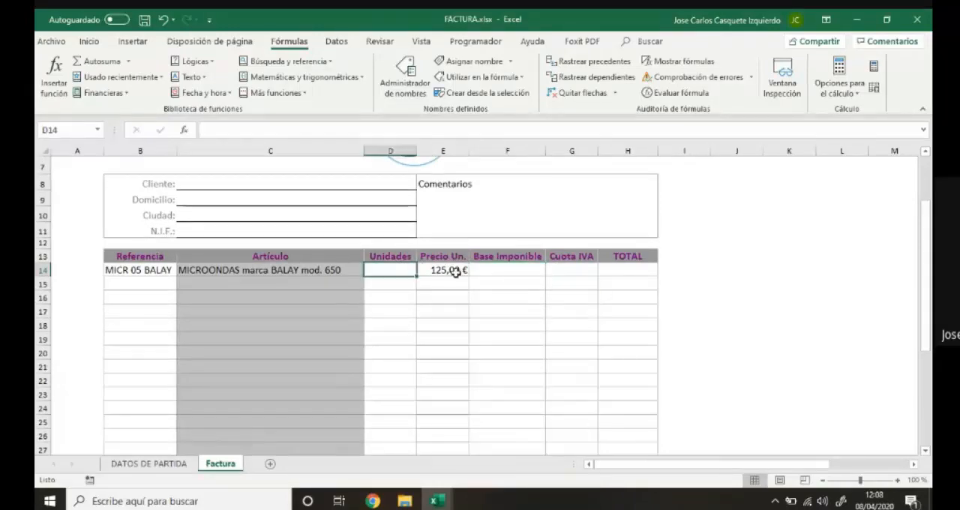
type("6")
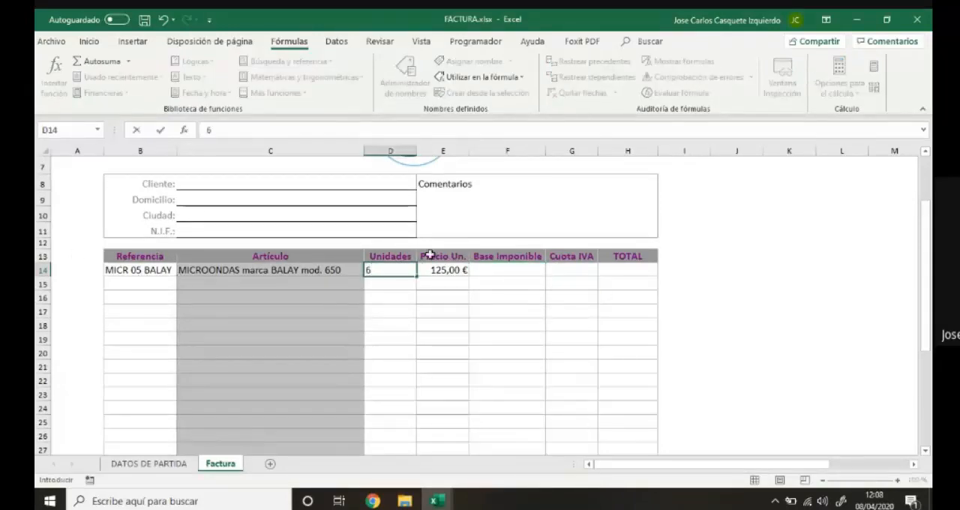
Calculate the Base Imponible in F14 by multiplying Unidades by Precio Un. with the formula =D14*E14.
left_click(488, 270)
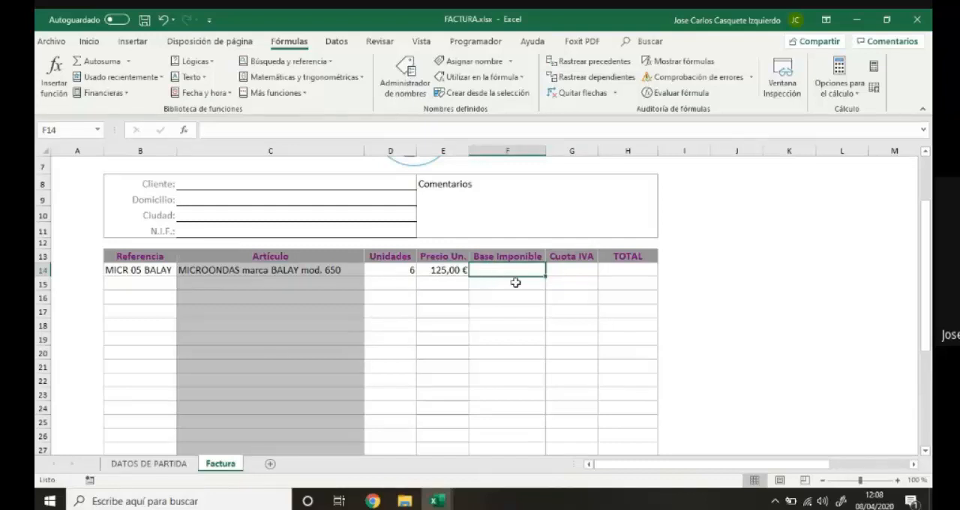
type("=")
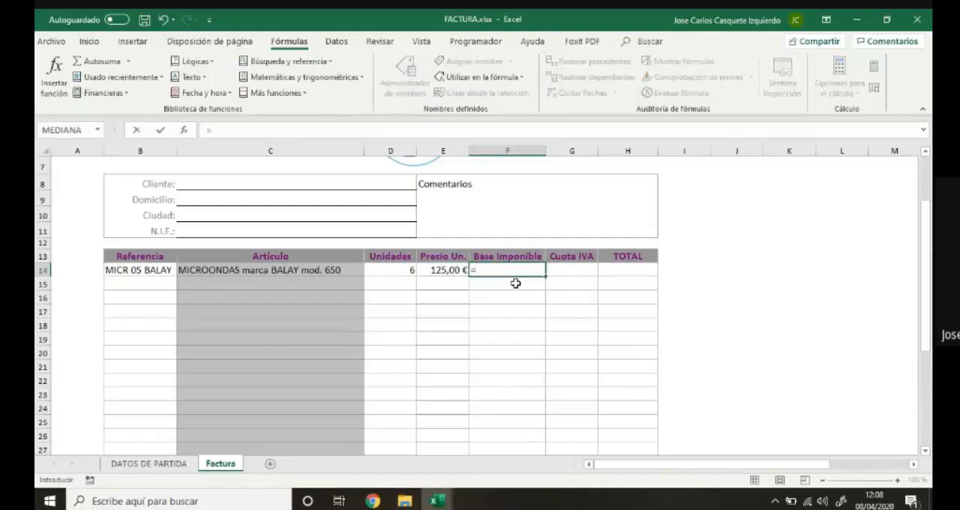
left_click(403, 270)
type("*")
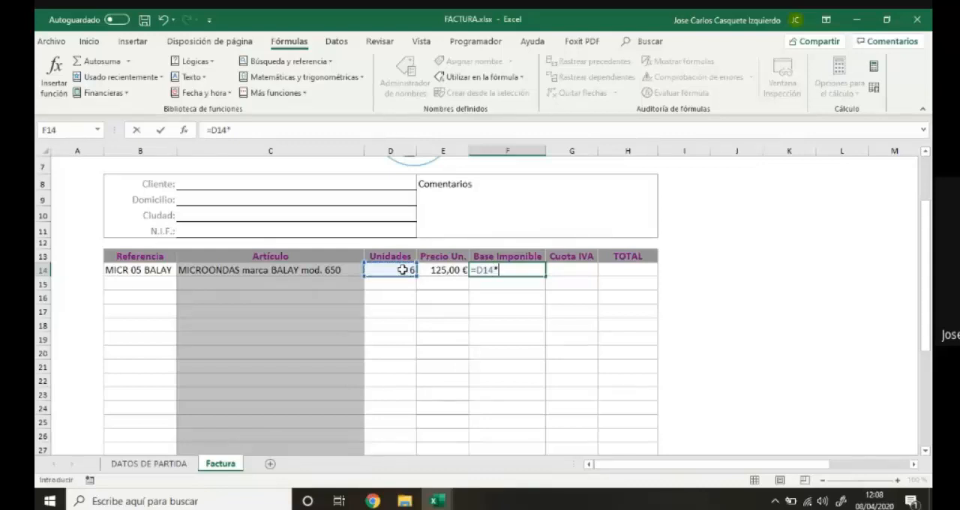
left_click(434, 270)
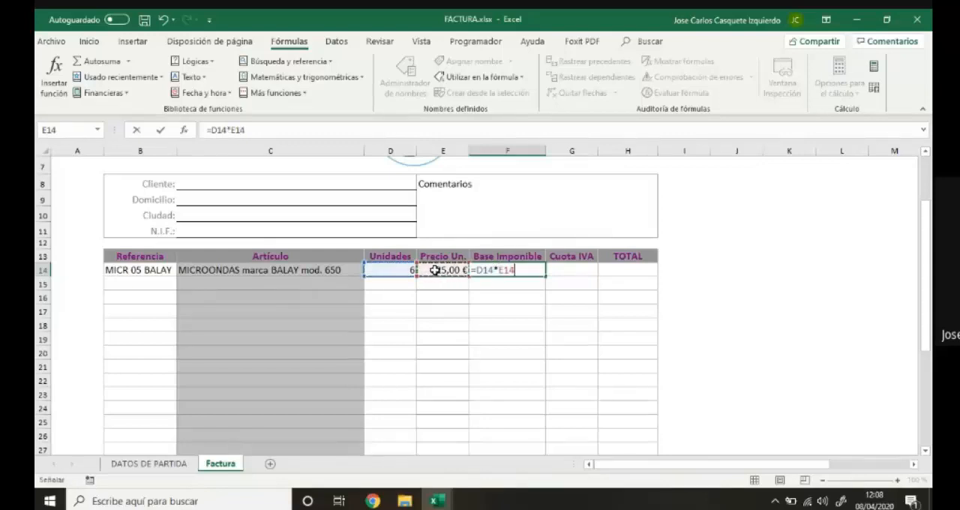
key("Return")
left_click(477, 271)
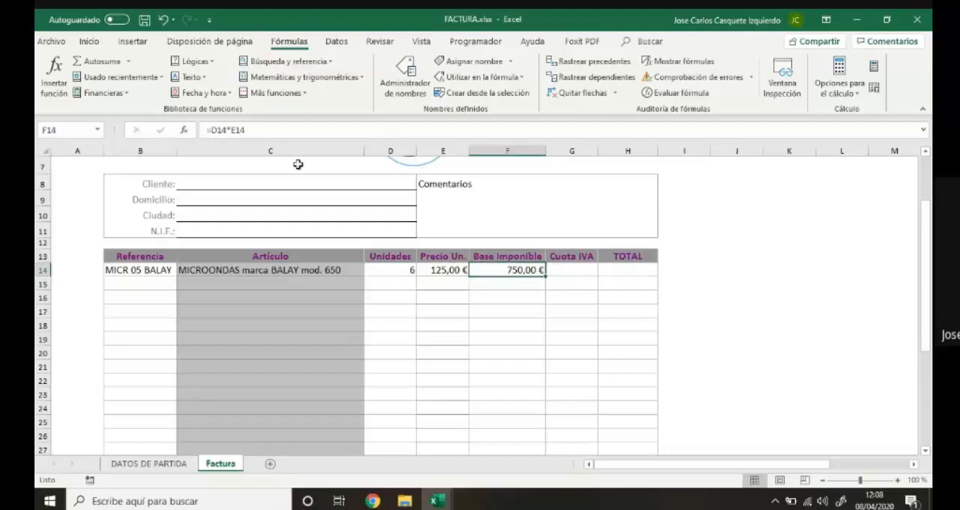
left_click_drag(253, 129, 202, 130)
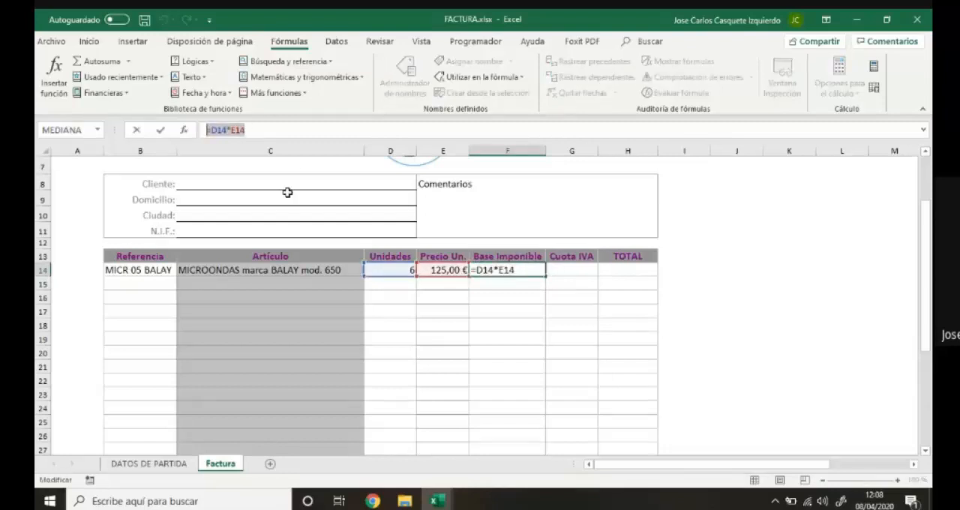
type("=")
left_click(566, 270)
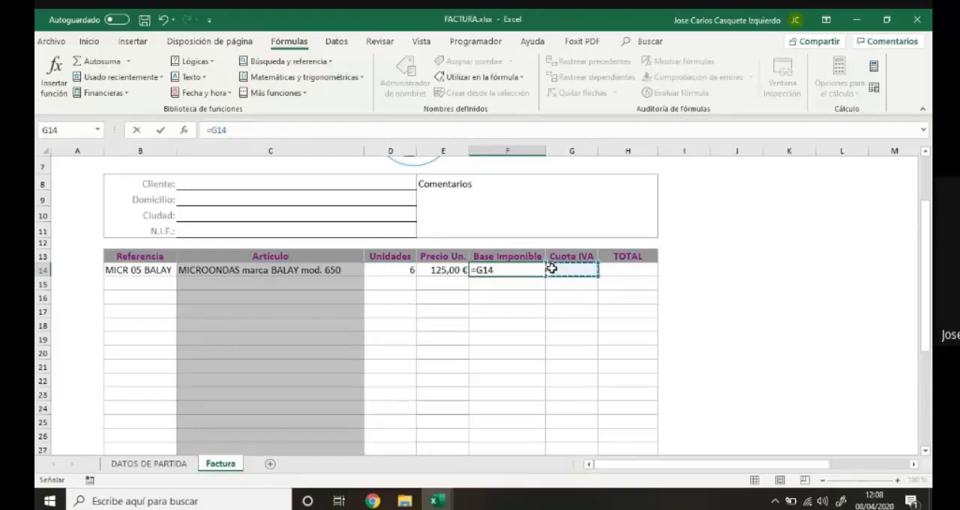
key("ctrl+z")
key("ctrl+z")
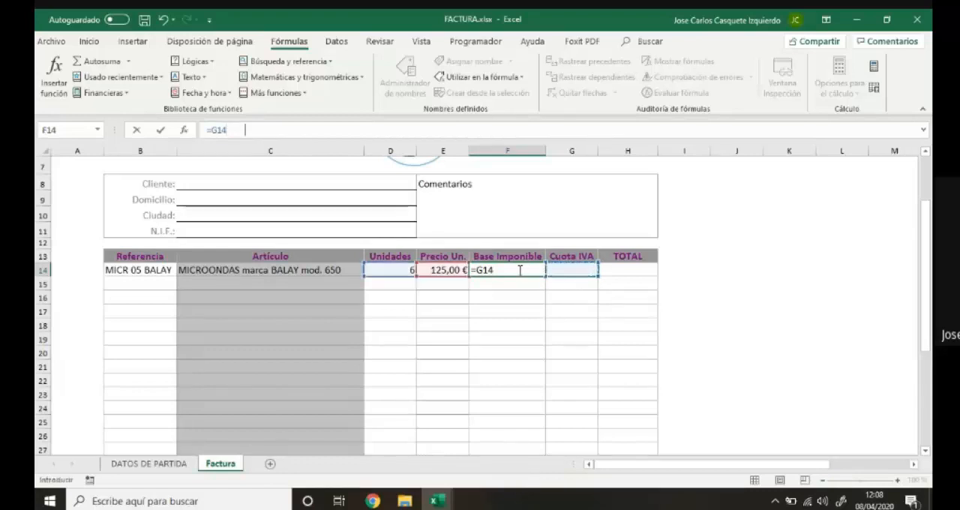
key("Return")
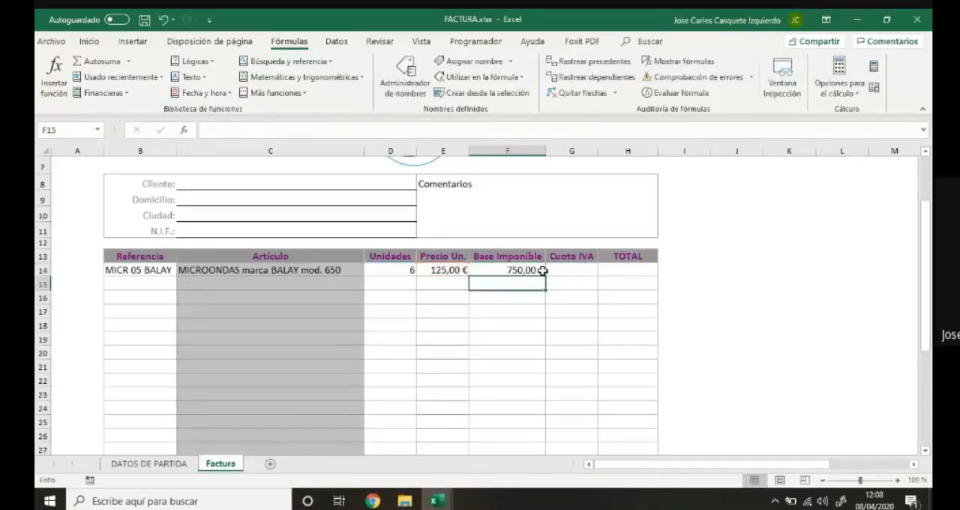
Set the I.V.A. rate in D32 of the invoice's summary block to 21%.
left_click(558, 270)
scroll(559, 270, "down", 2)
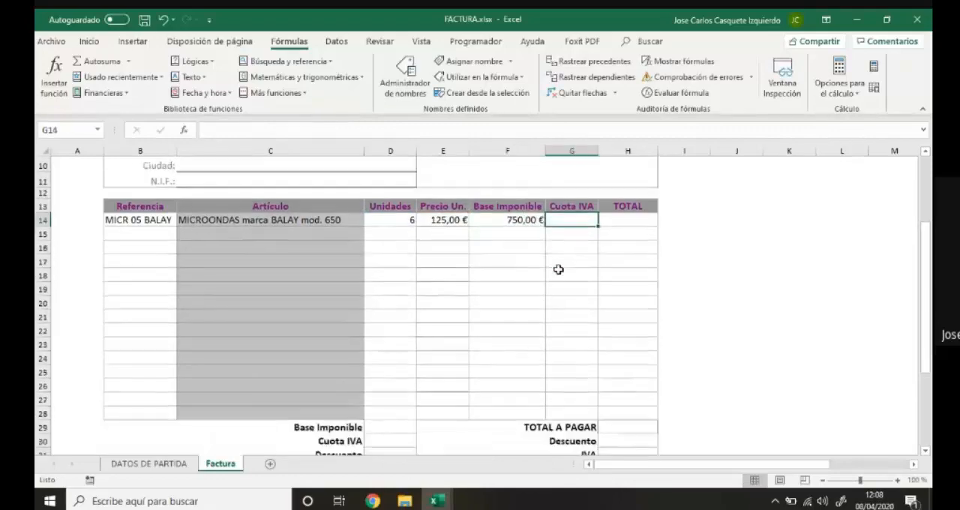
left_click(393, 429)
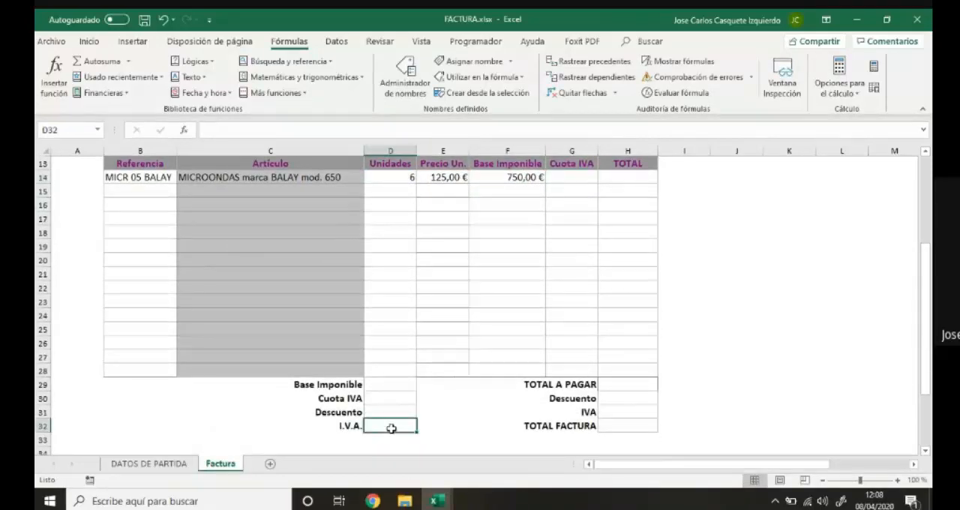
type("21")
key("Return")
left_click(391, 427)
Build the Cuota IVA formula =F14*D32 in G14, multiplying the base imponible by the I.V.A. rate.
left_click(570, 177)
type("=")
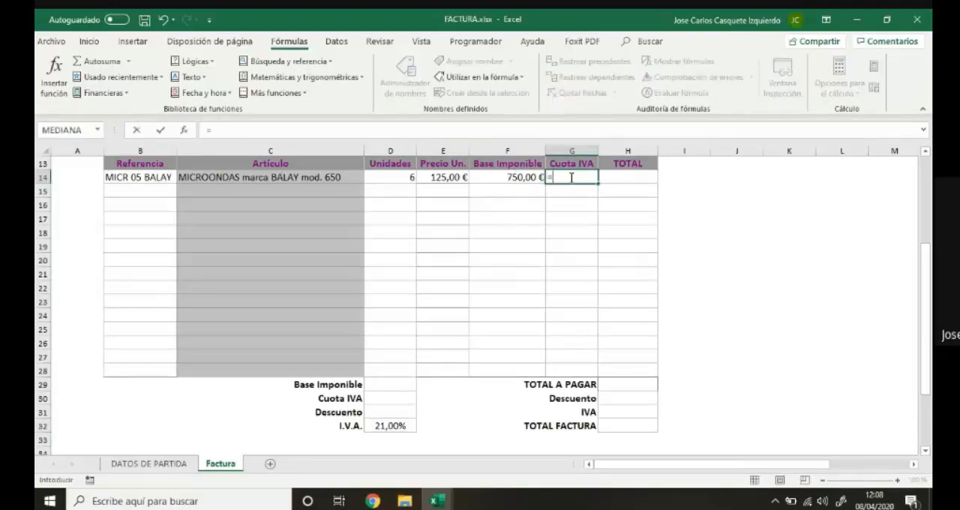
left_click(522, 177)
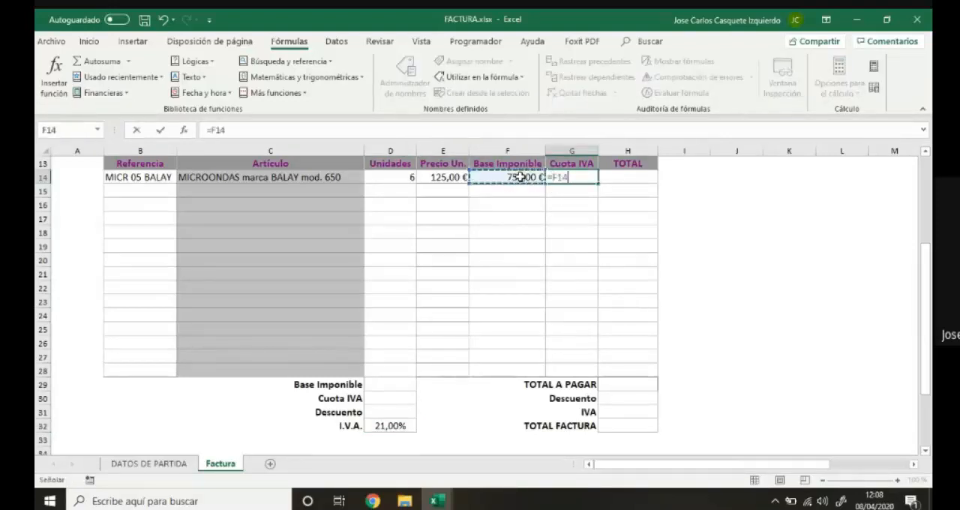
type("*")
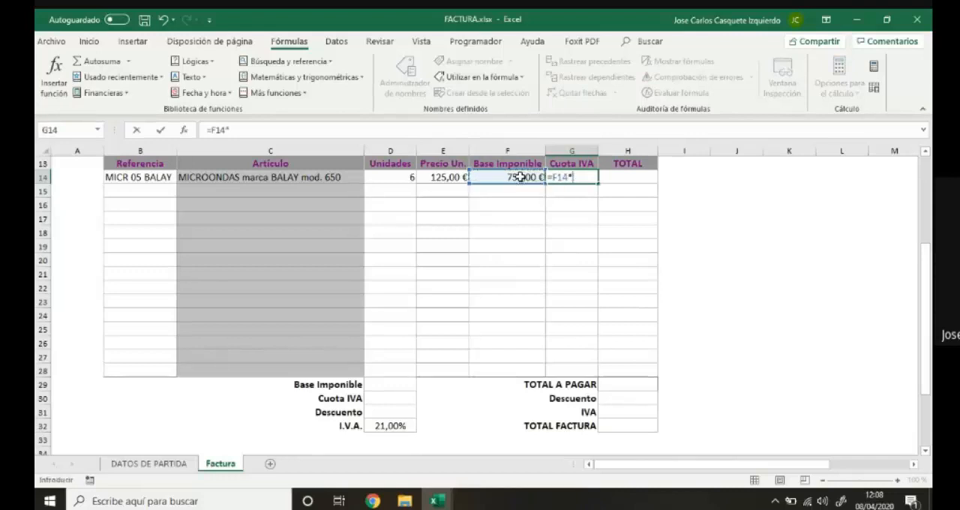
left_click(402, 424)
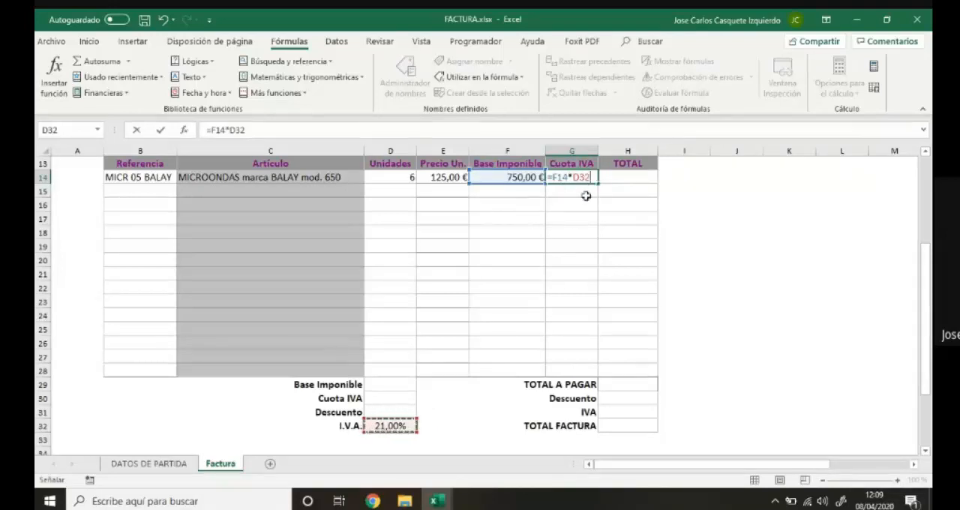
Make the I.V.A. rate reference absolute in the G14 Cuota IVA formula, so it reads =F14*$D$32.
key("F4")
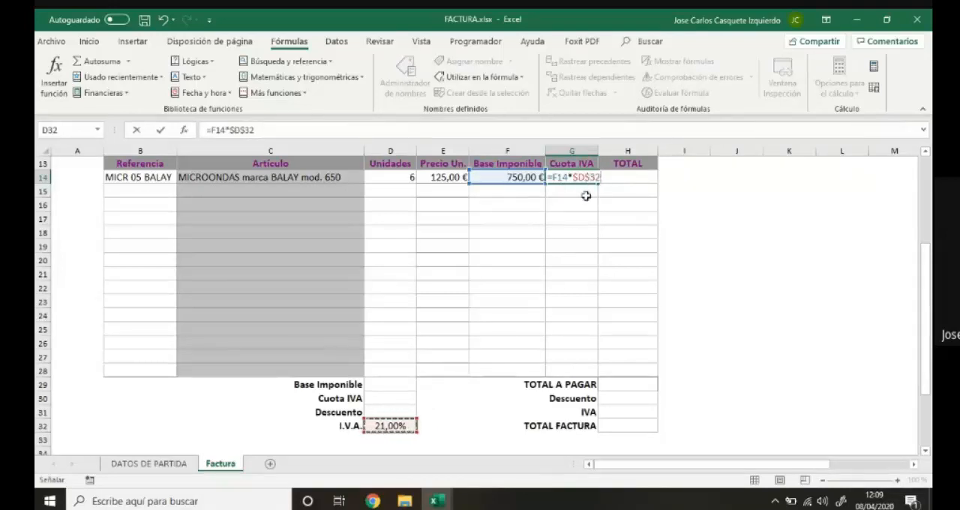
key("Return")
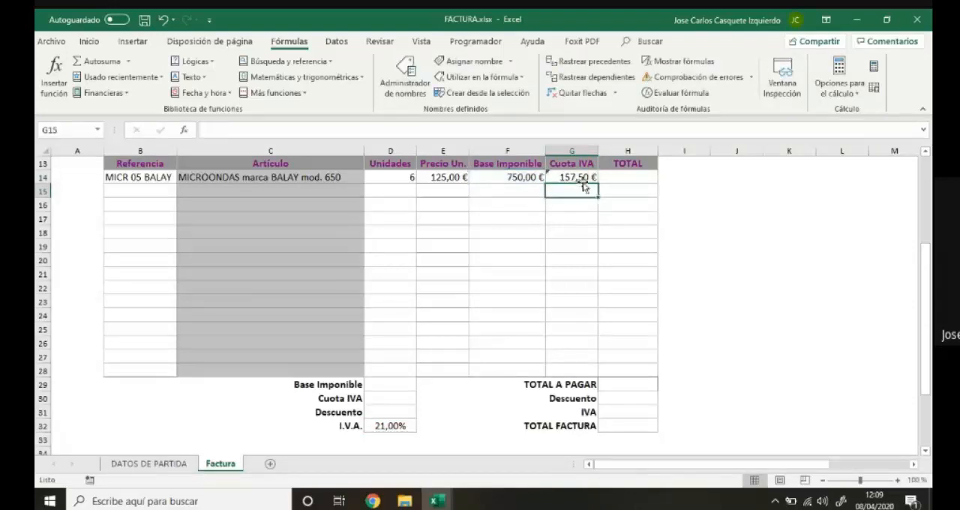
Copy the Cuota IVA formula from G14 down through G19.
left_click(583, 178)
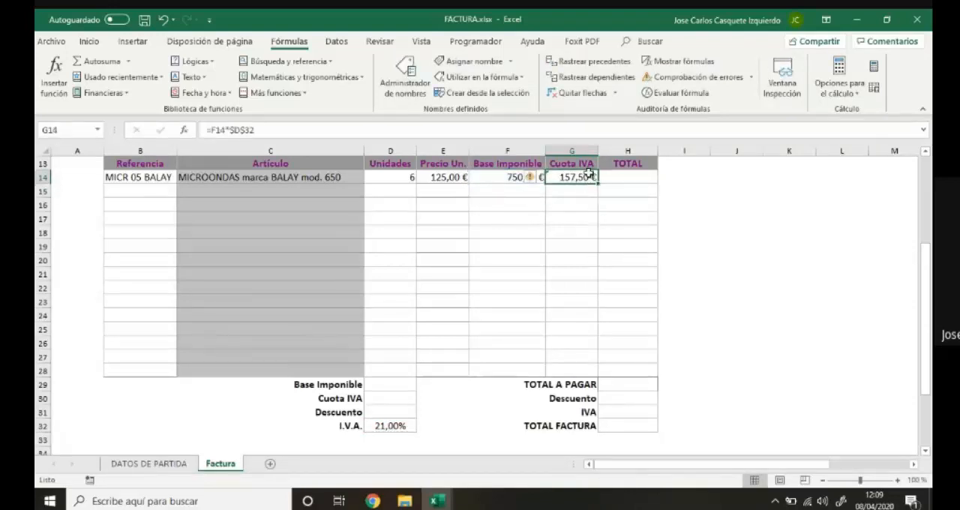
left_click_drag(600, 184, 599, 197)
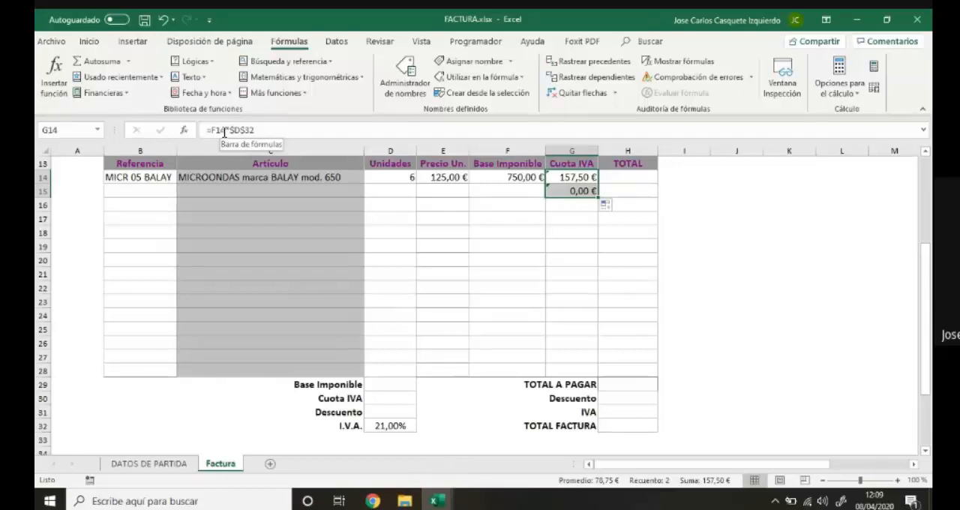
key("Down")
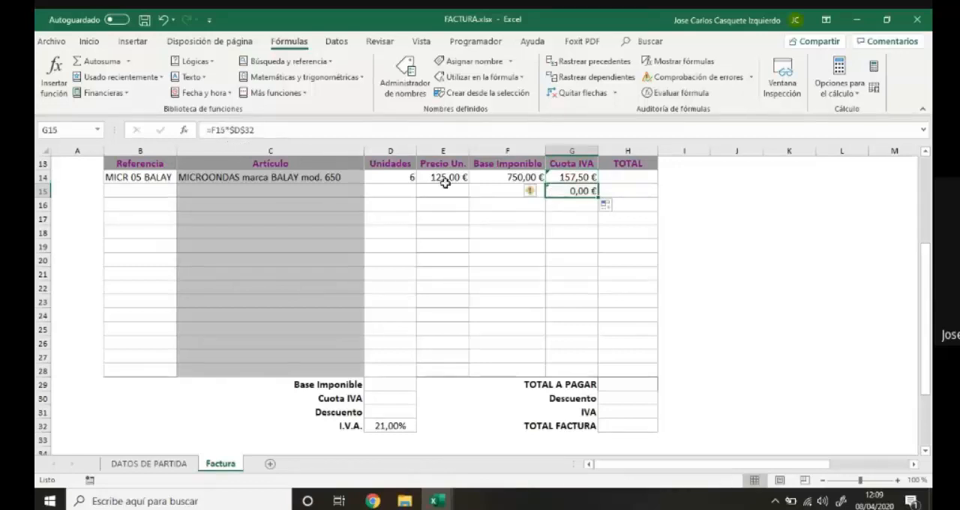
left_click_drag(598, 198, 600, 248)
Examine the copied Cuota IVA formulas in G15:G19, comparing the relative Base Imponible reference with the absolute I.V.A. rate reference.
left_click(562, 190)
left_click(561, 205)
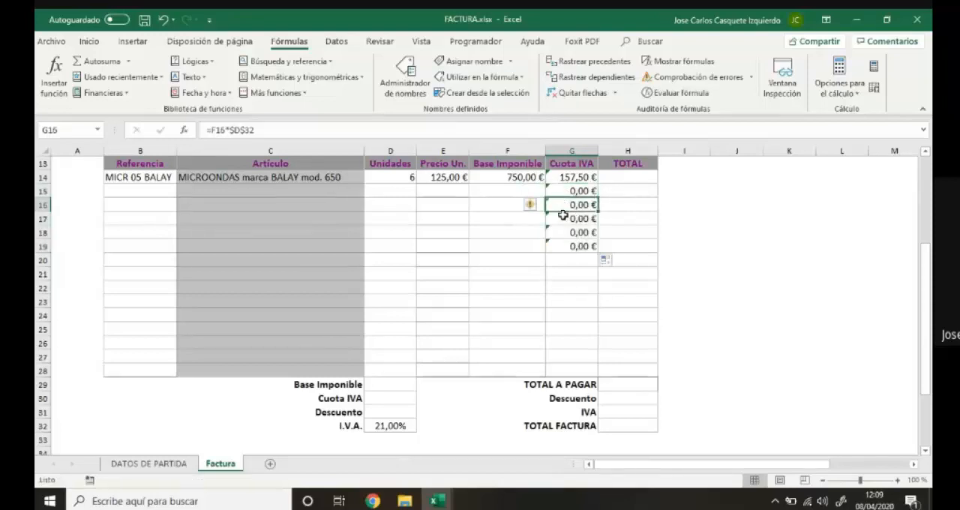
left_click(562, 219)
left_click(564, 233)
left_click(564, 247)
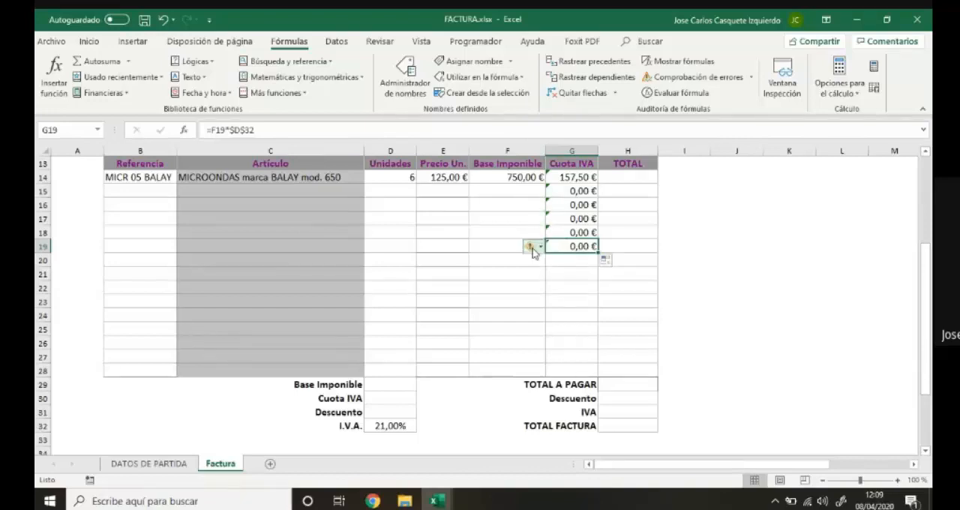
mouse_move(533, 252)
left_click(583, 191)
left_click(581, 205)
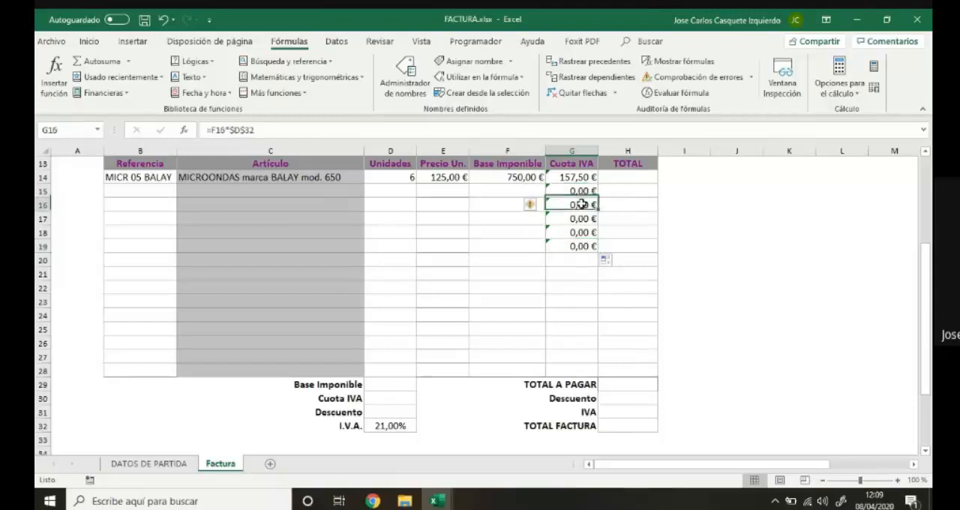
left_click(582, 219)
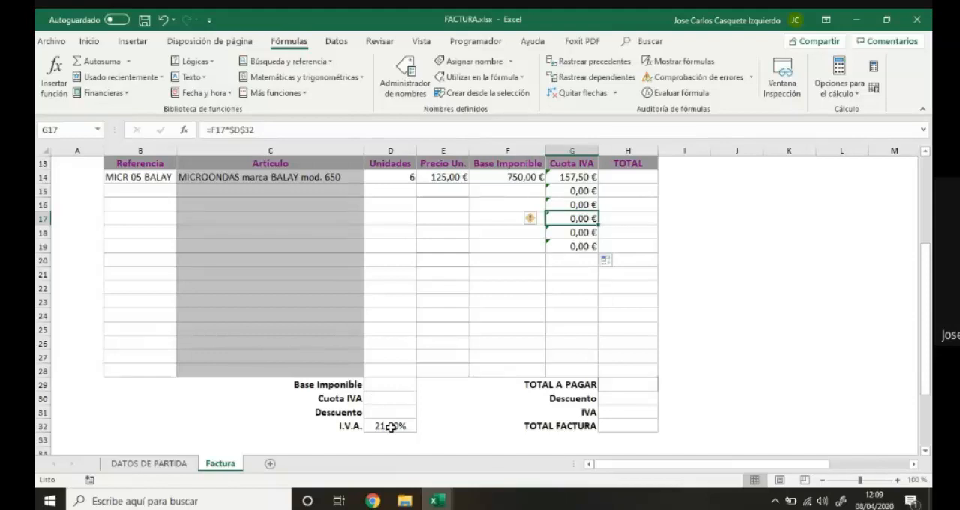
Clear the copied Cuota IVA formulas from G15:G19.
left_click_drag(579, 192, 576, 246)
key("Delete")
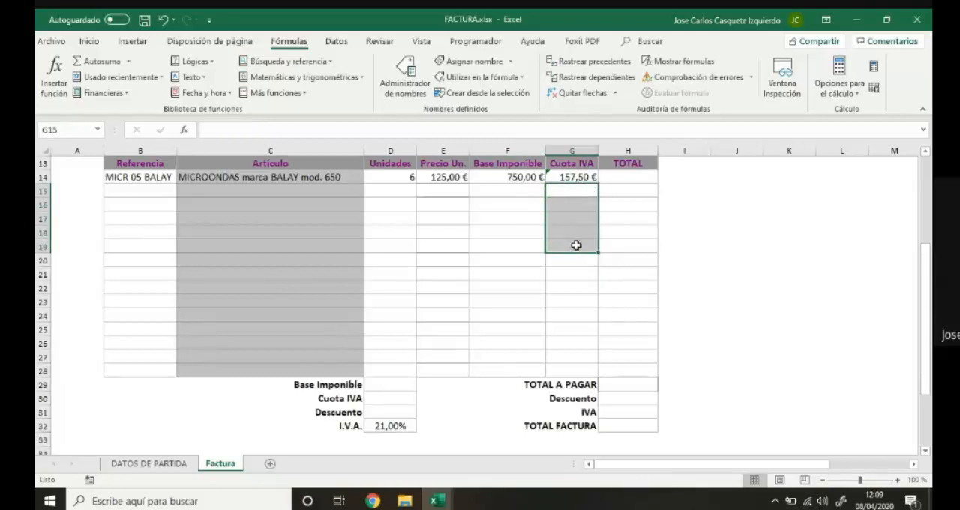
Calculate the line TOTAL in H14 by adding Base Imponible and Cuota IVA with the formula =F14+G14.
left_click(616, 178)
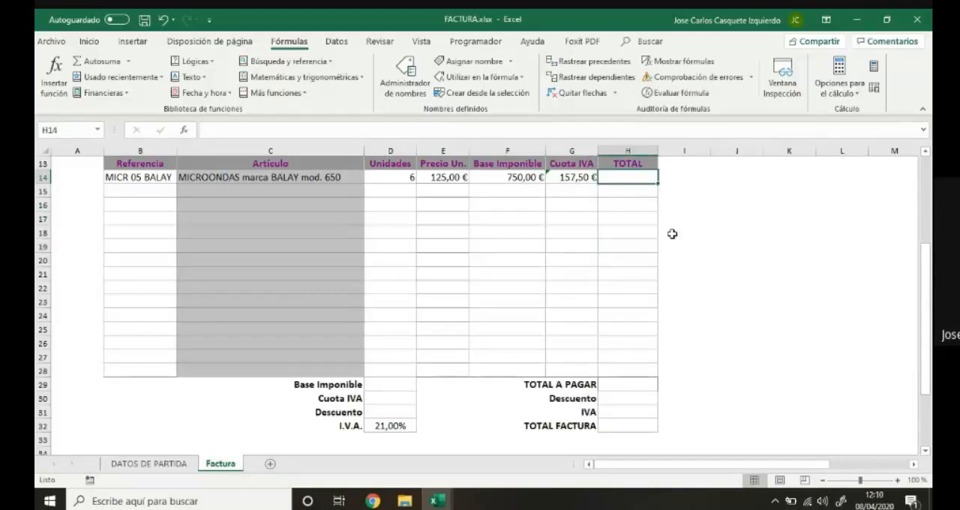
type("=")
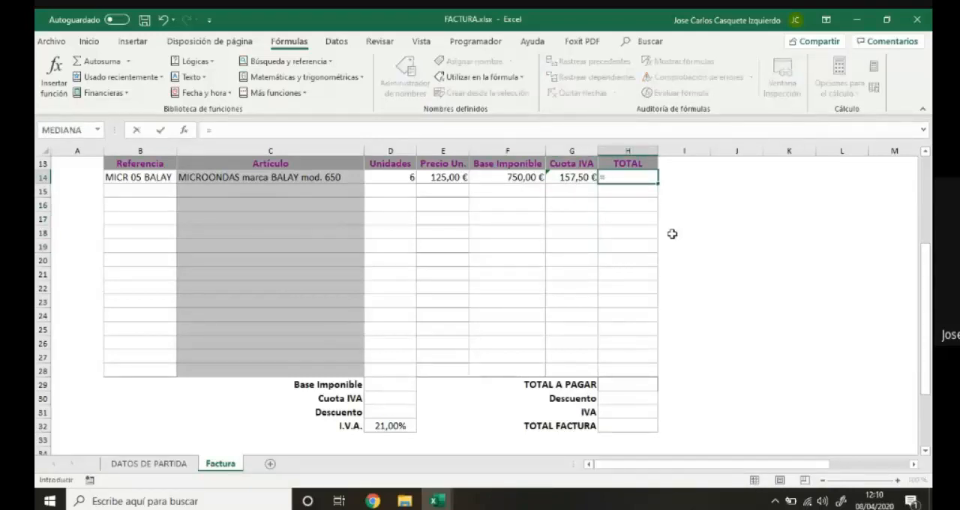
left_click(524, 177)
type("+")
left_click(577, 177)
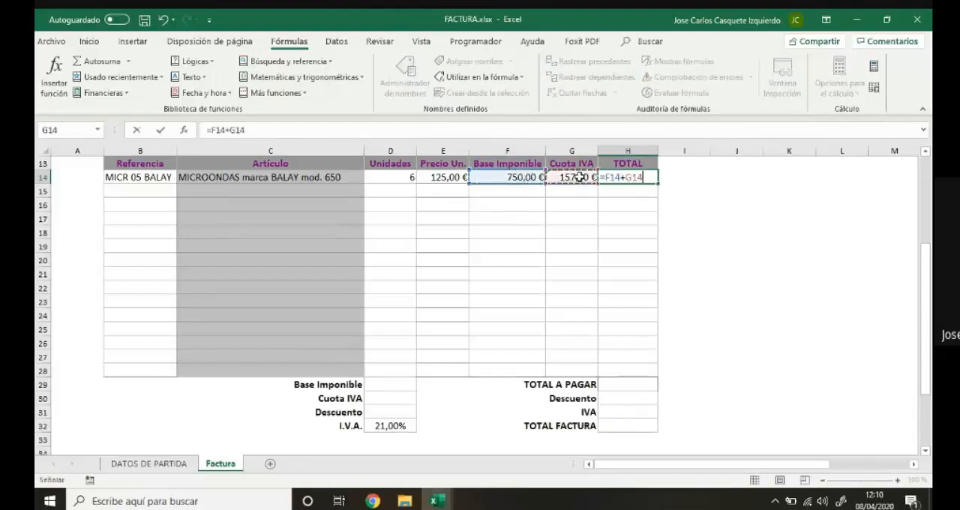
key("Return")
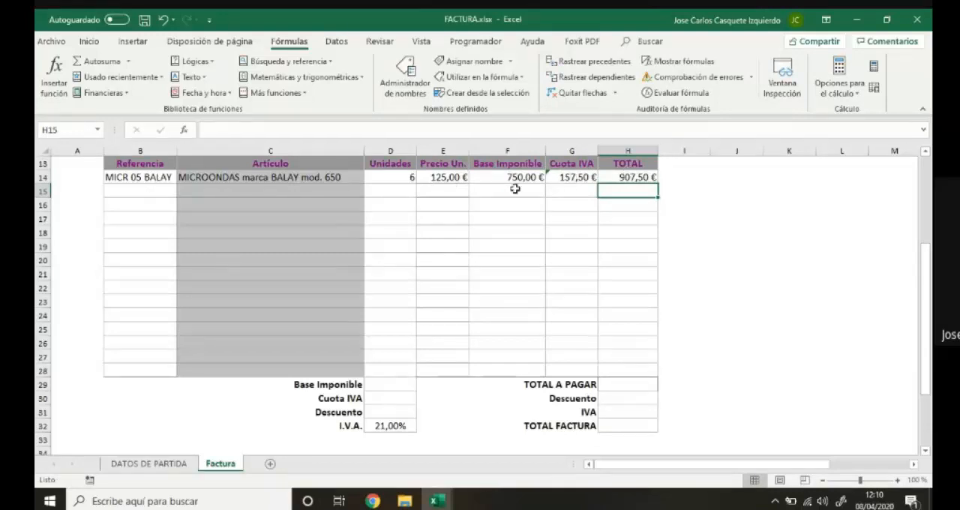
Sum the TOTAL column into the TOTAL A PAGAR cell H29 with the AutoSum formula =SUMA(H14:H28).
left_click(609, 384)
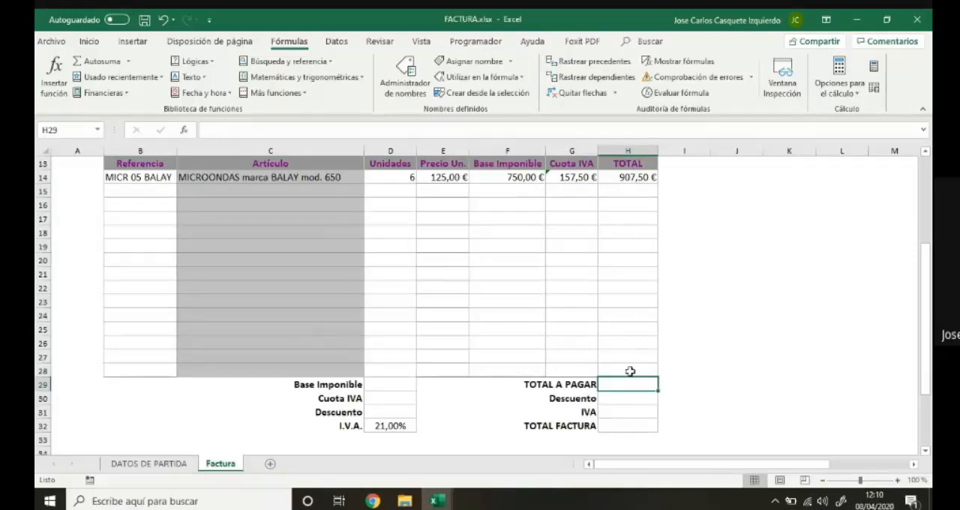
left_click(90, 42)
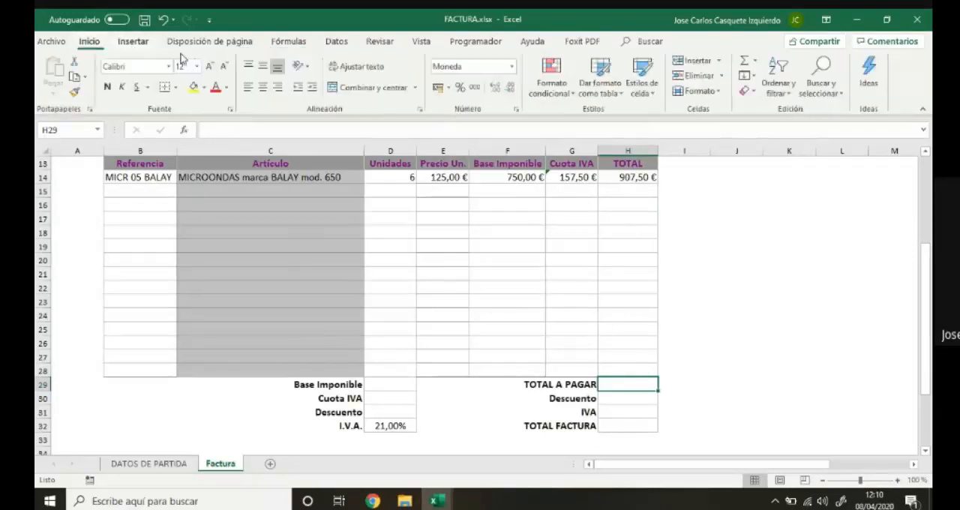
left_click(747, 63)
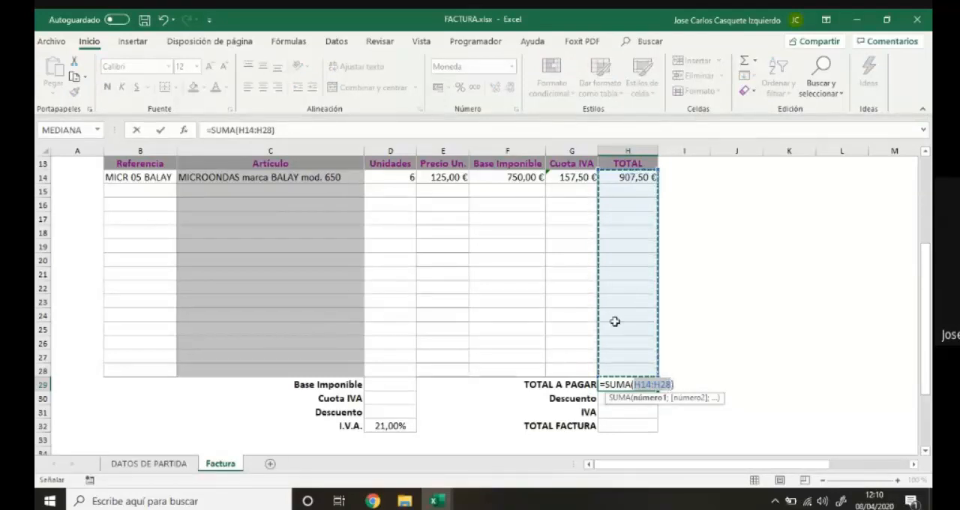
key("Return")
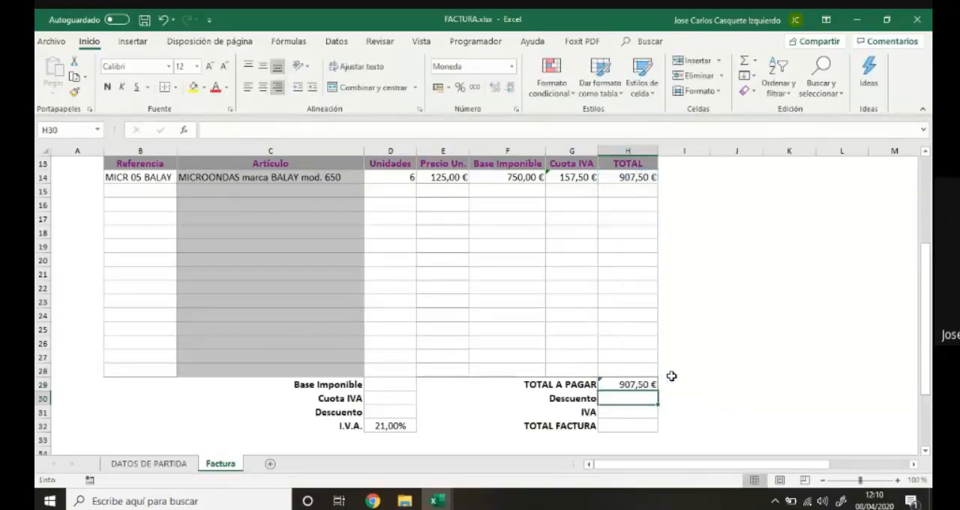
Sum the Base Imponible column into the summary cell D29 with the formula =SUMA(F14:F28).
left_click(375, 386)
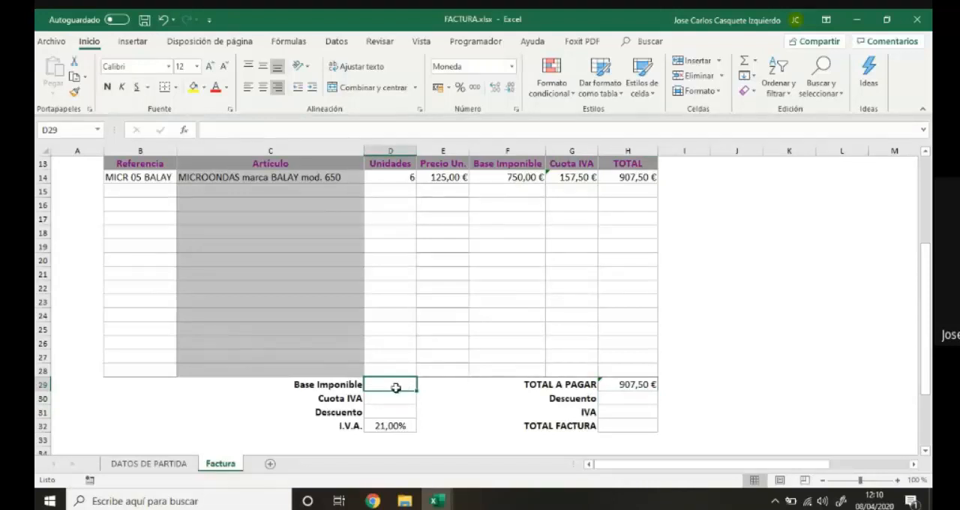
type("=")
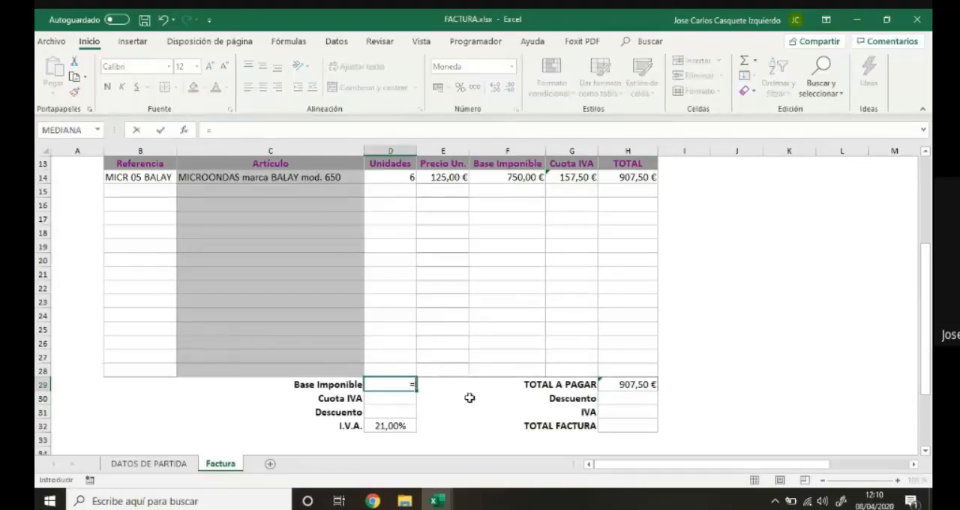
type("SU")
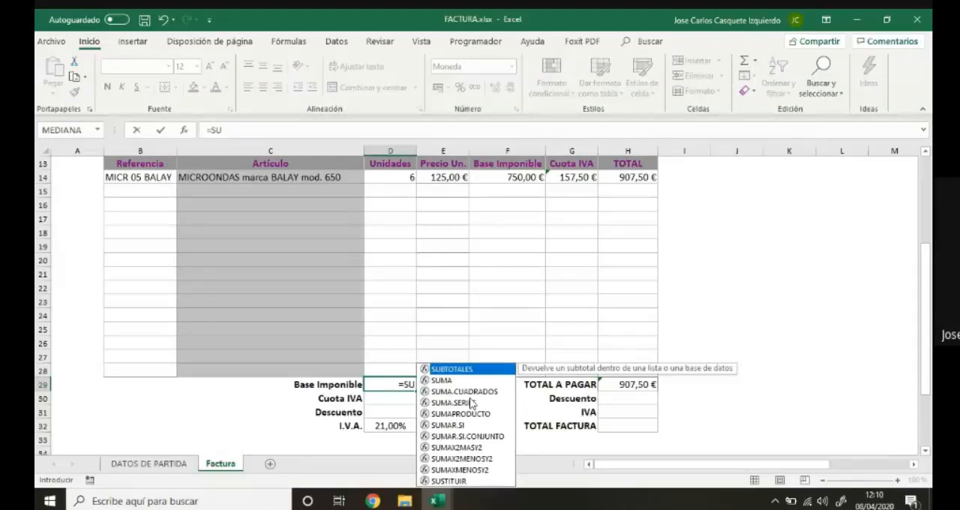
type("MA(")
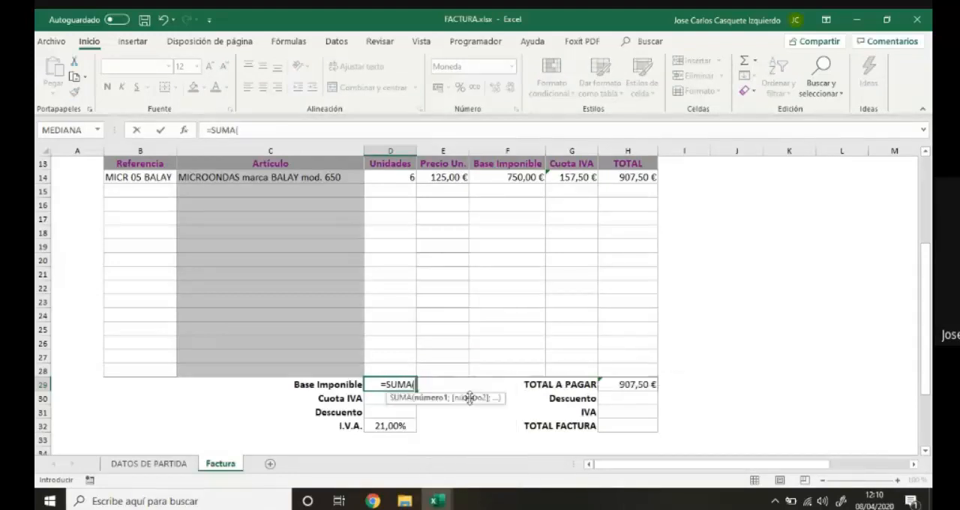
left_click_drag(513, 180, 524, 371)
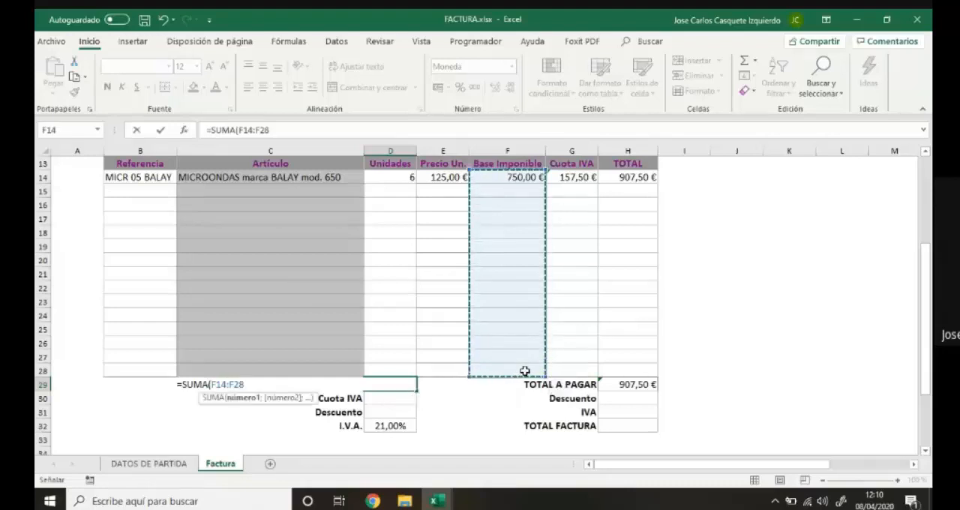
type(")")
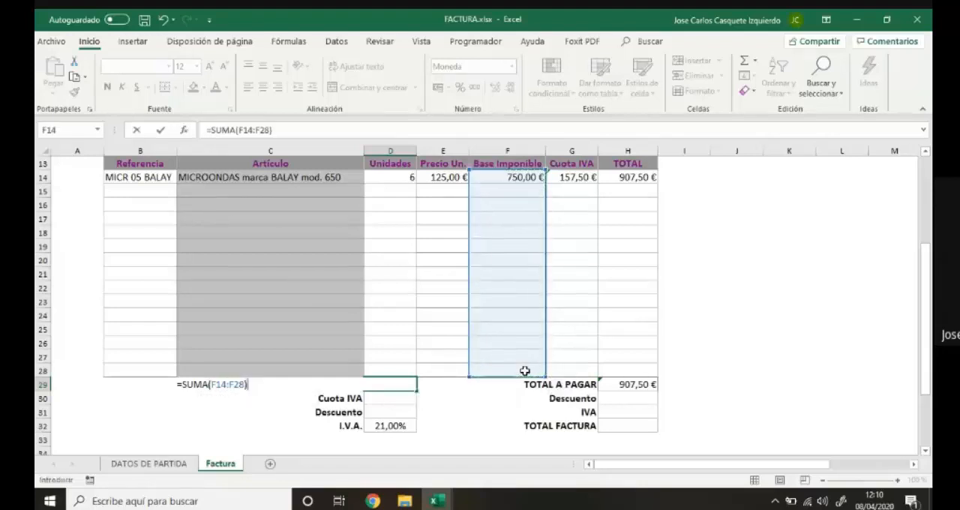
key("Return")
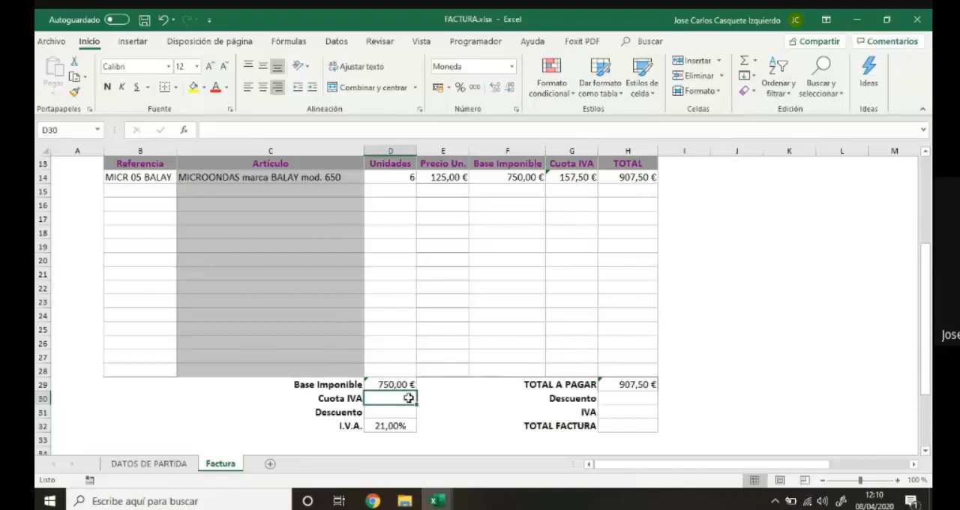
Sum the Cuota IVA column into the summary cell D30 with the formula =SUMA(G14:G28).
type("=S")
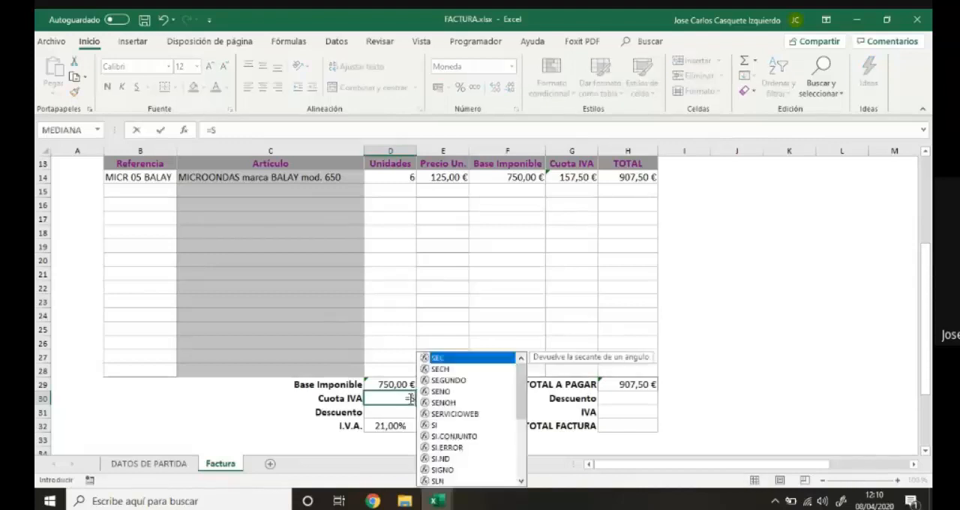
type("UMA(")
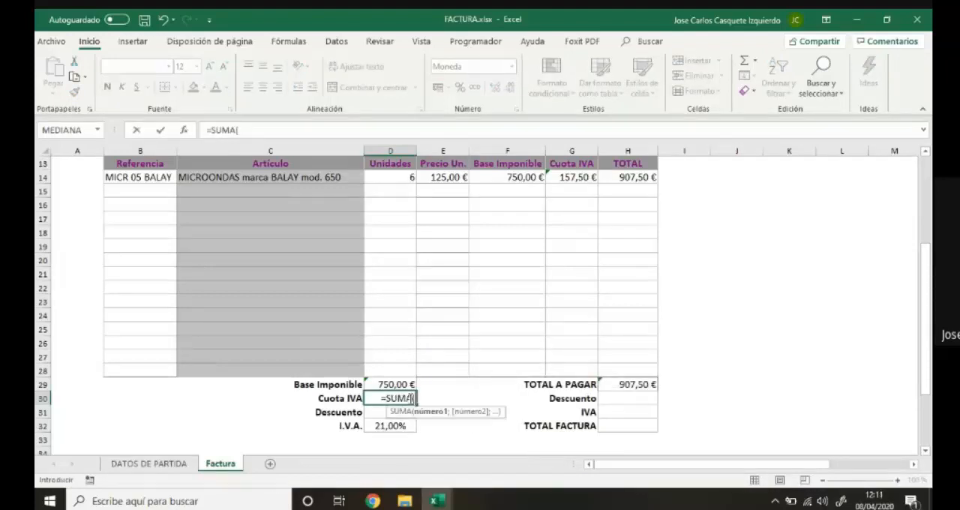
left_click_drag(572, 178, 579, 375)
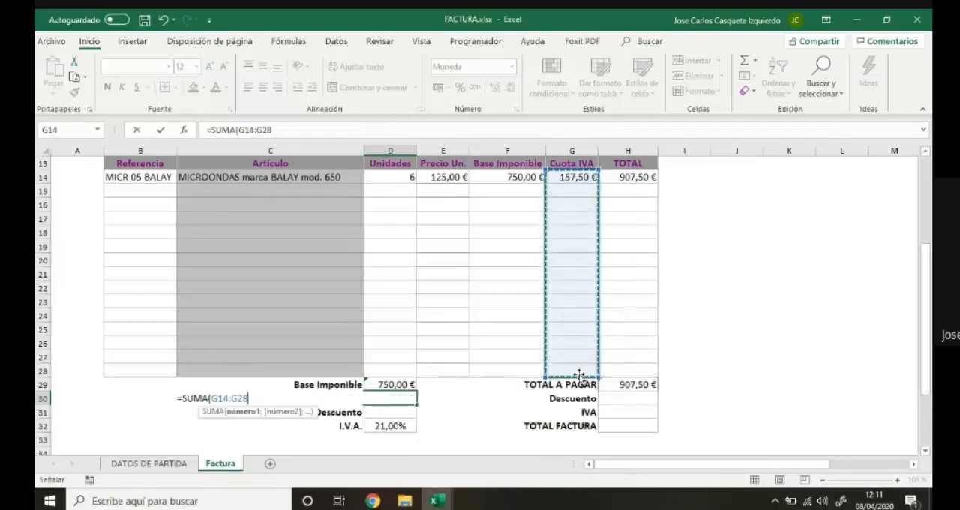
key("Return")
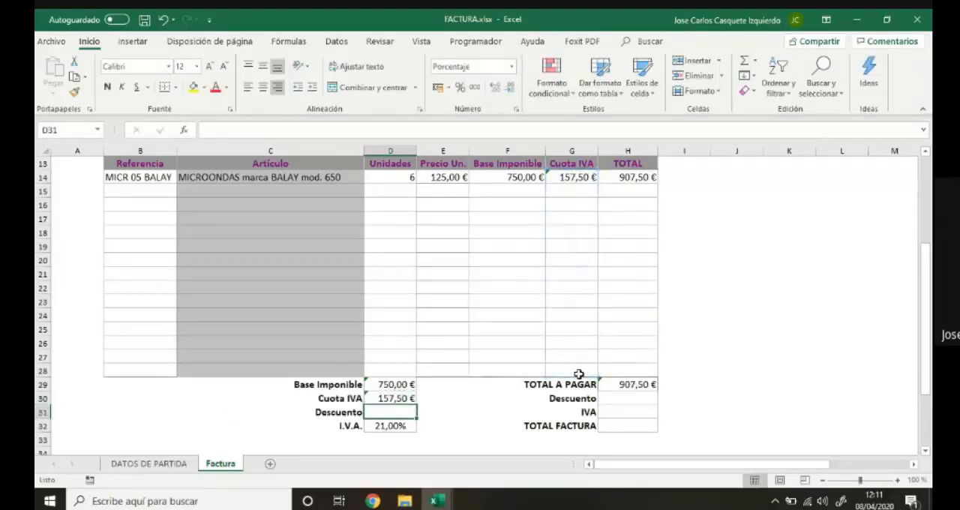
Link the IVA cell H31 to the summary's Cuota IVA with the formula =D30.
left_click(615, 411)
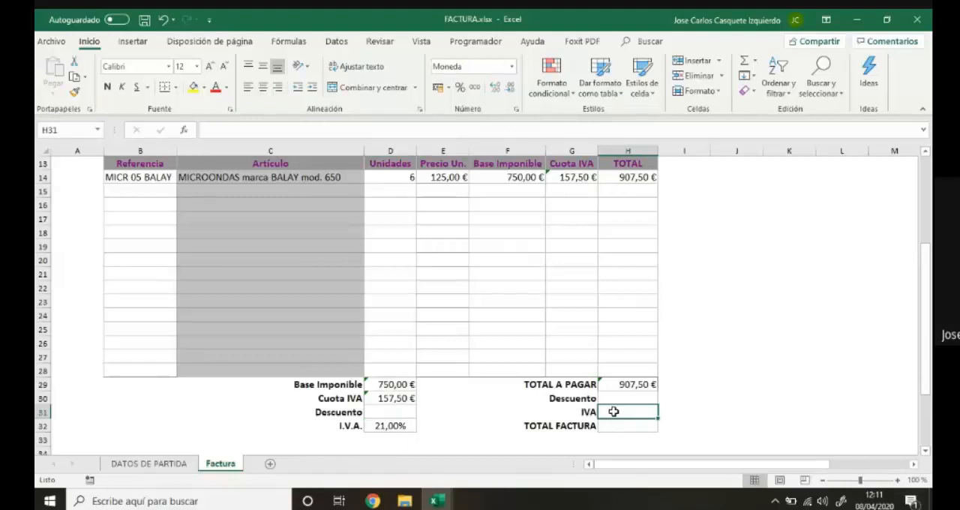
type("=")
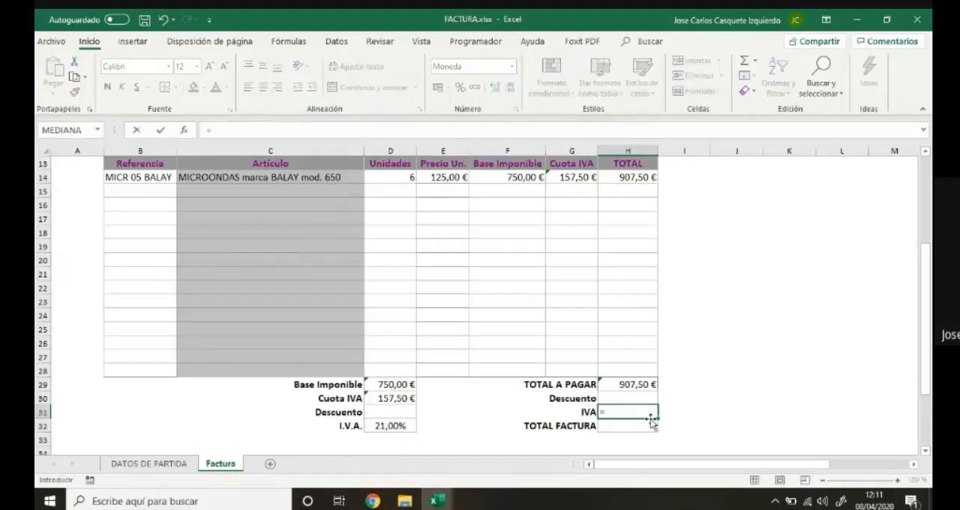
left_click(395, 397)
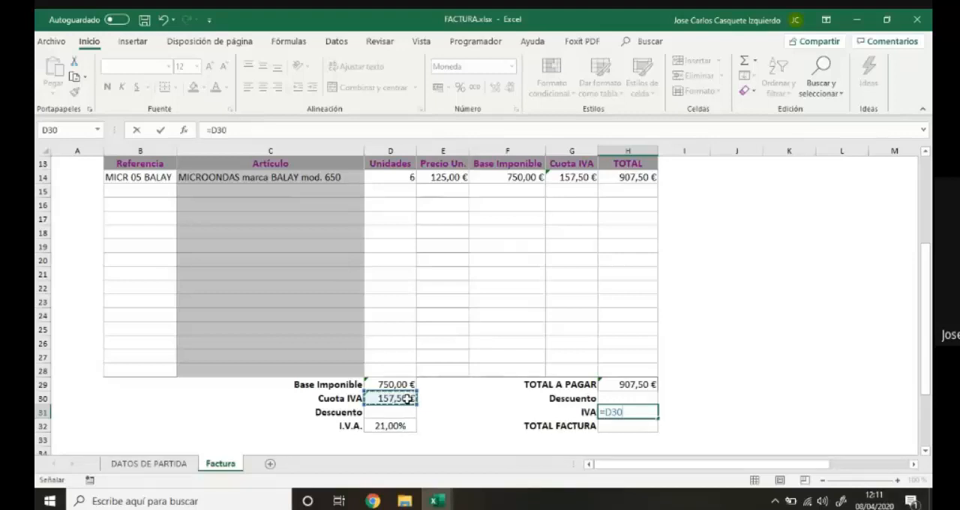
key("Return")
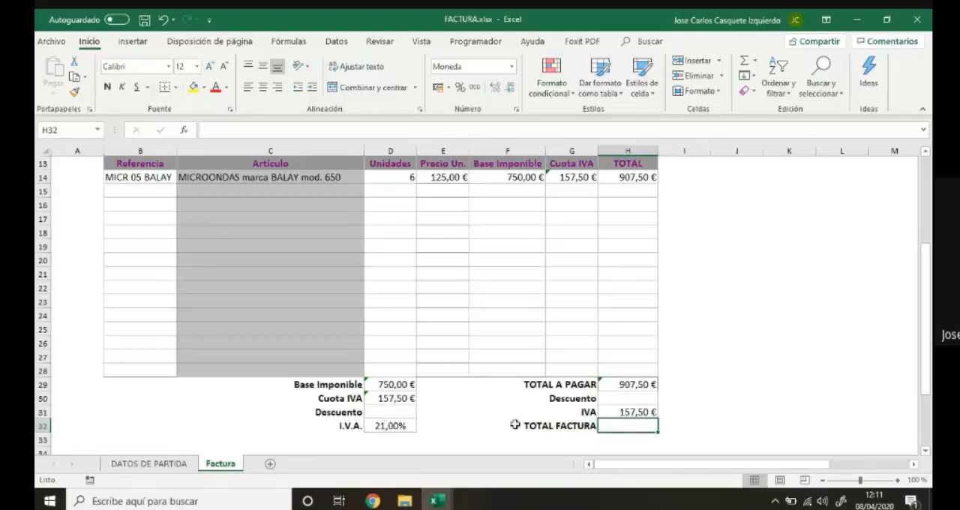
Review the discount option tables on the DATOS DE PARTIDA sheet and return to the Factura sheet.
left_click(171, 466)
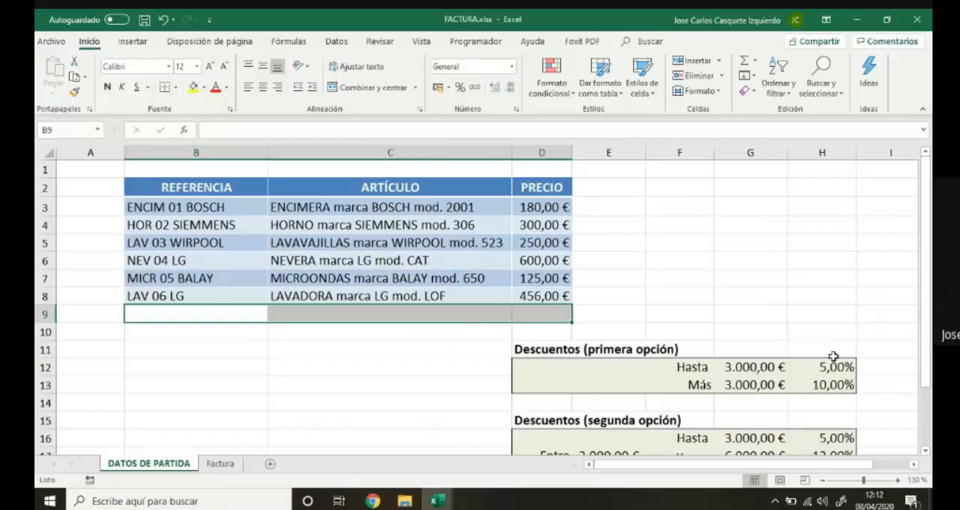
left_click(220, 463)
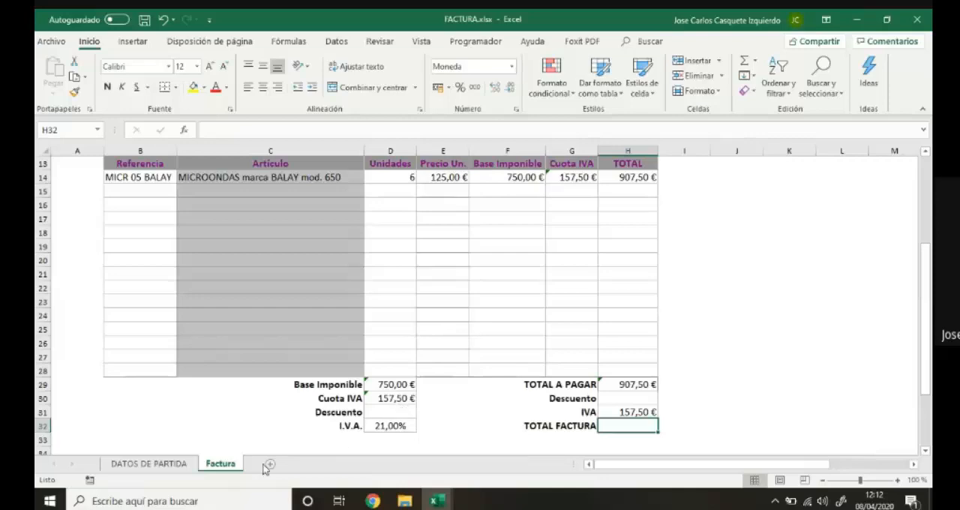
Check the first-option discount rates on the DATOS DE PARTIDA sheet and return to the Factura sheet.
left_click(163, 467)
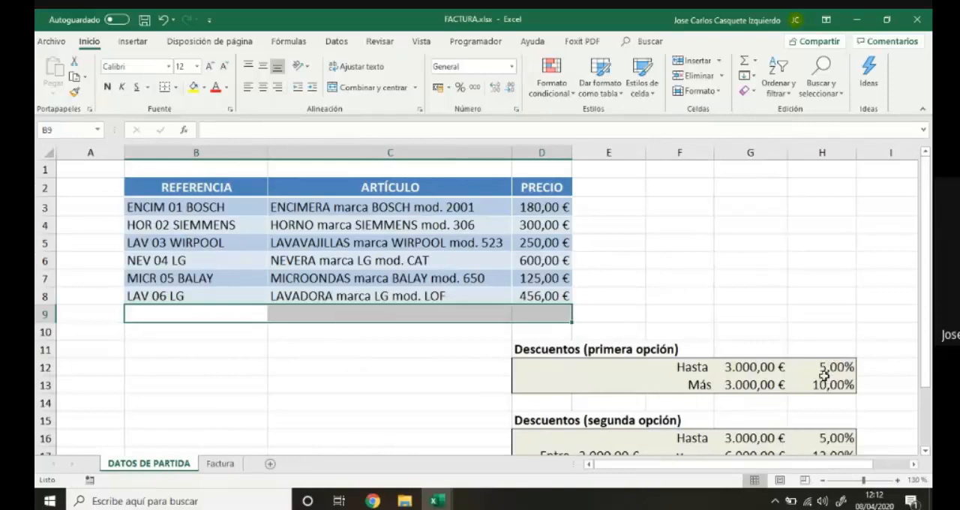
left_click(220, 464)
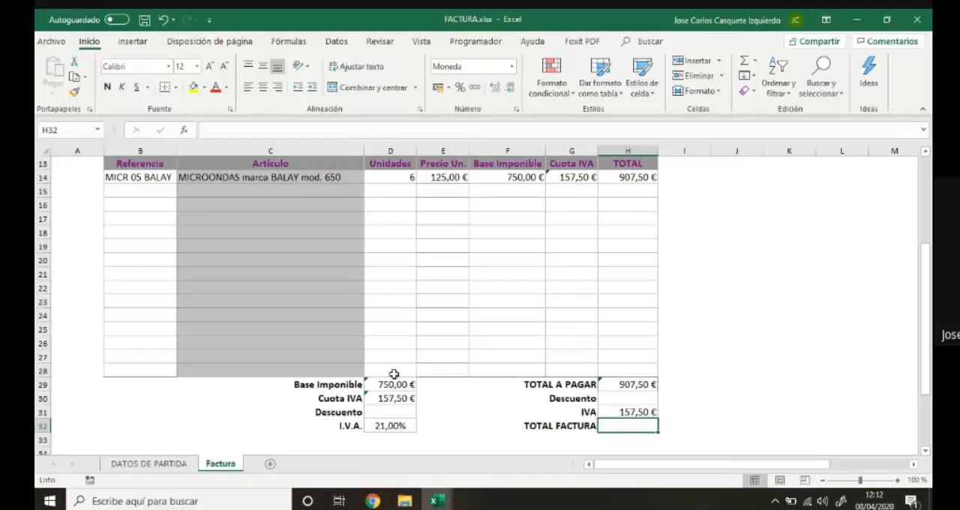
Merge and center cells D28:E28 and enter the bold label SUBTOTAL VENTA.
left_click_drag(396, 373, 429, 370)
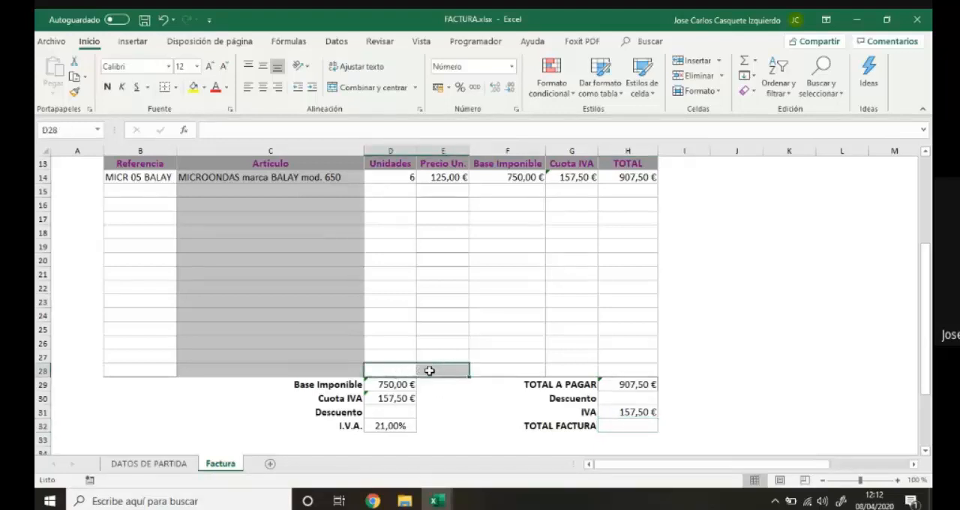
left_click(373, 87)
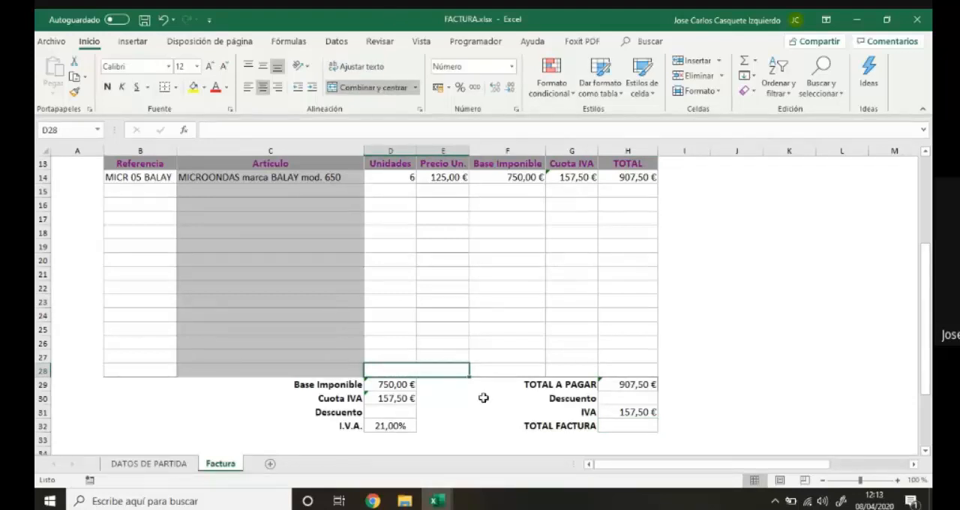
type("T")
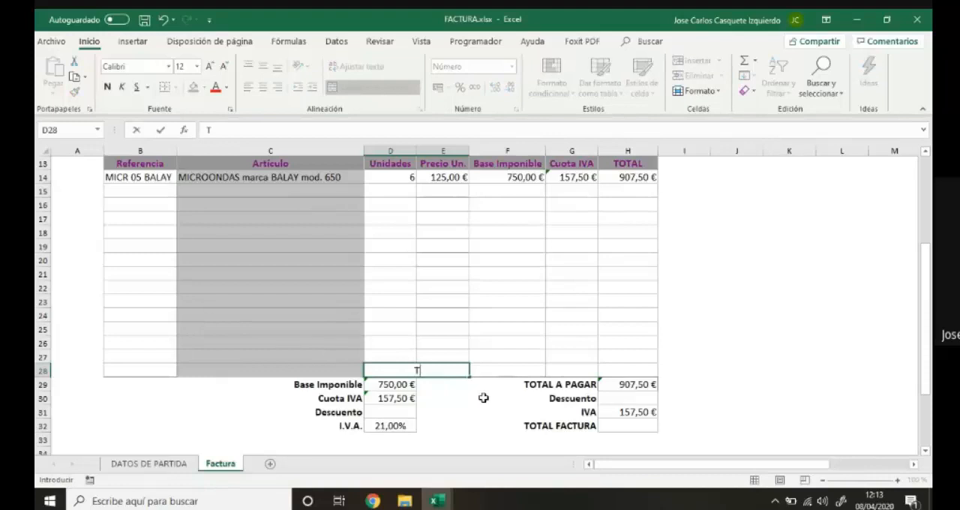
type("OTAL VENTA")
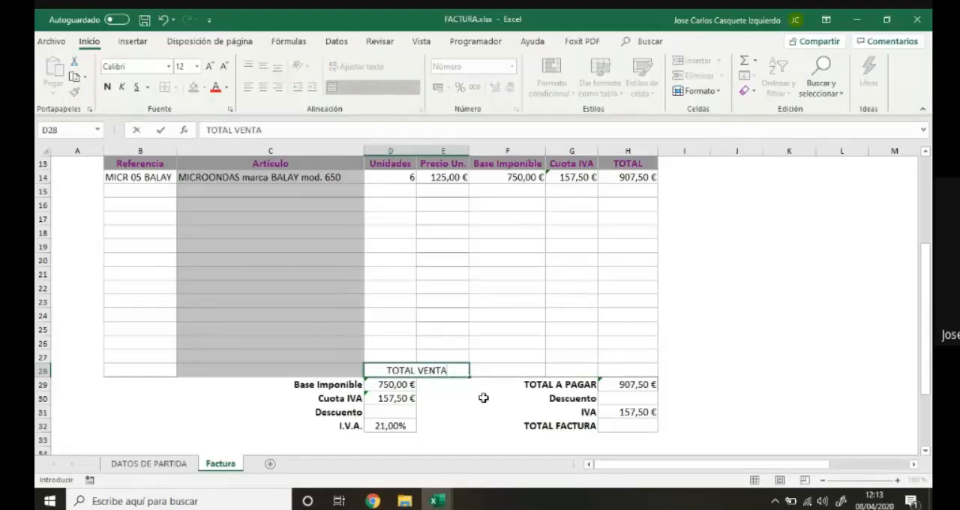
key("BackSpace")
key("BackSpace")
key("BackSpace")
key("BackSpace")
key("BackSpace")
key("BackSpace")
key("BackSpace")
key("BackSpace")
key("BackSpace")
key("BackSpace")
key("BackSpace")
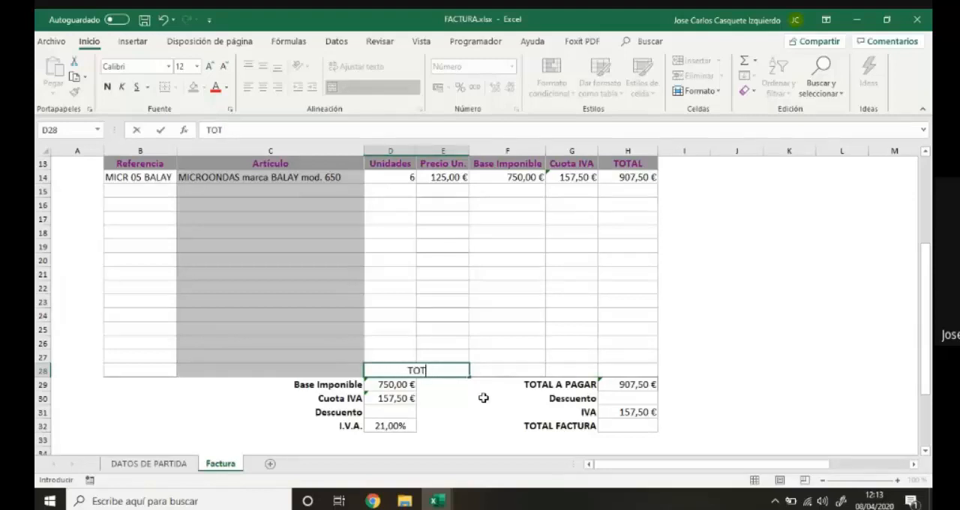
type("SUBTOTAL VENTA")
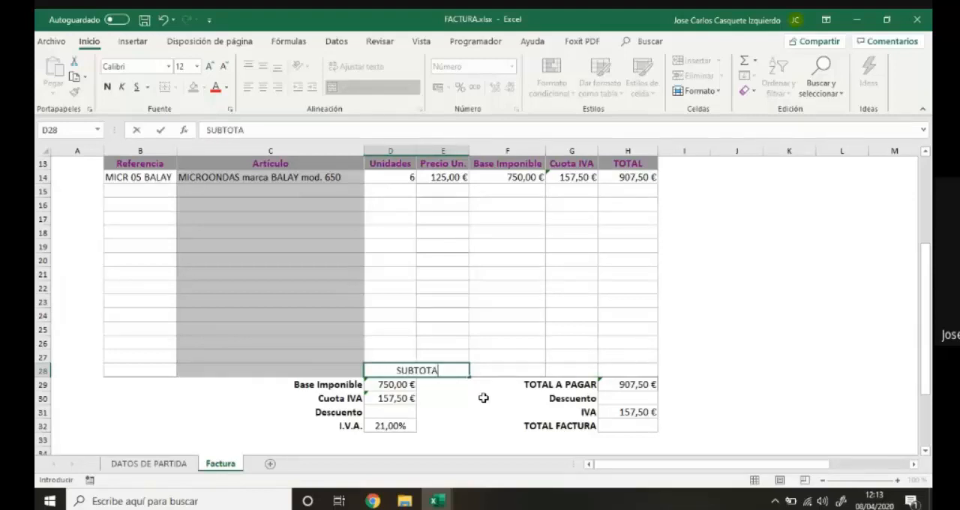
left_click(537, 371)
left_click(432, 370)
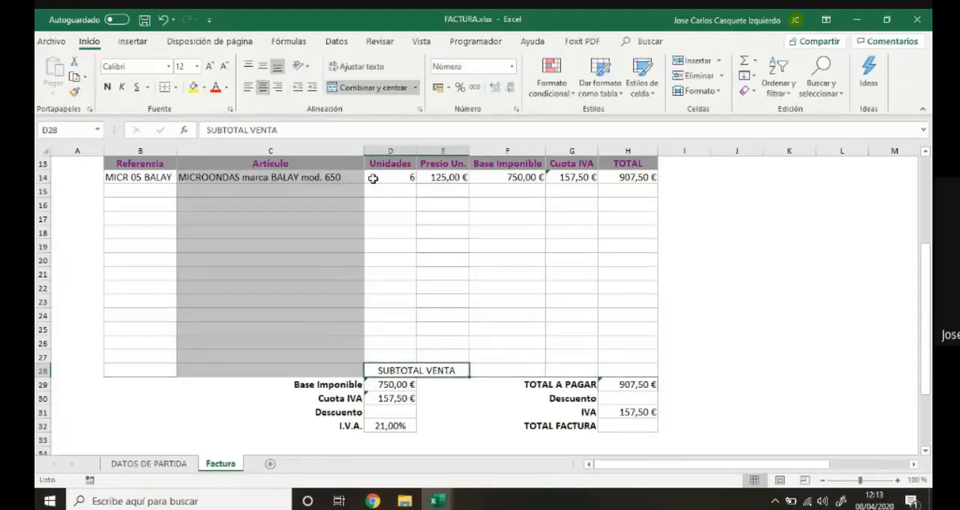
left_click(108, 89)
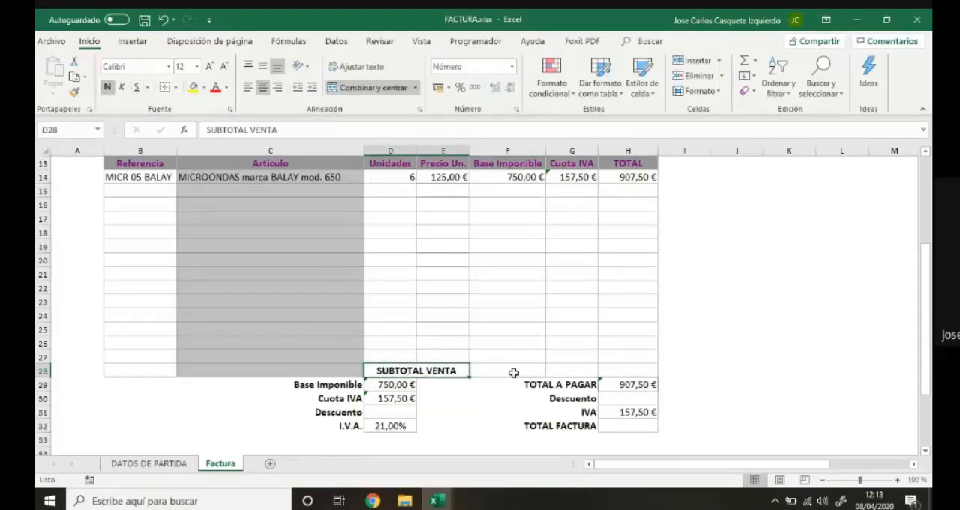
Remove the SUBTOTAL VENTA label and restore D28:E28 to separate cells.
left_click(515, 372)
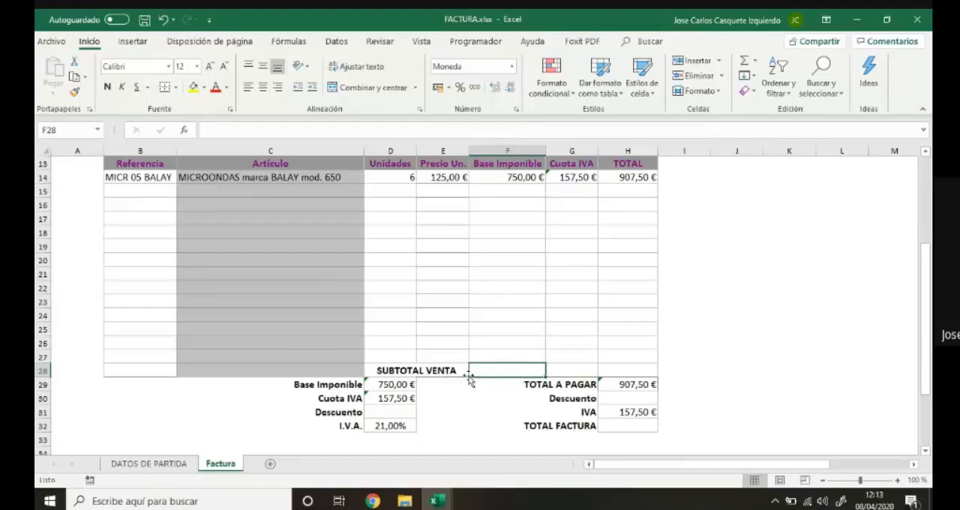
left_click(422, 372)
key("Delete")
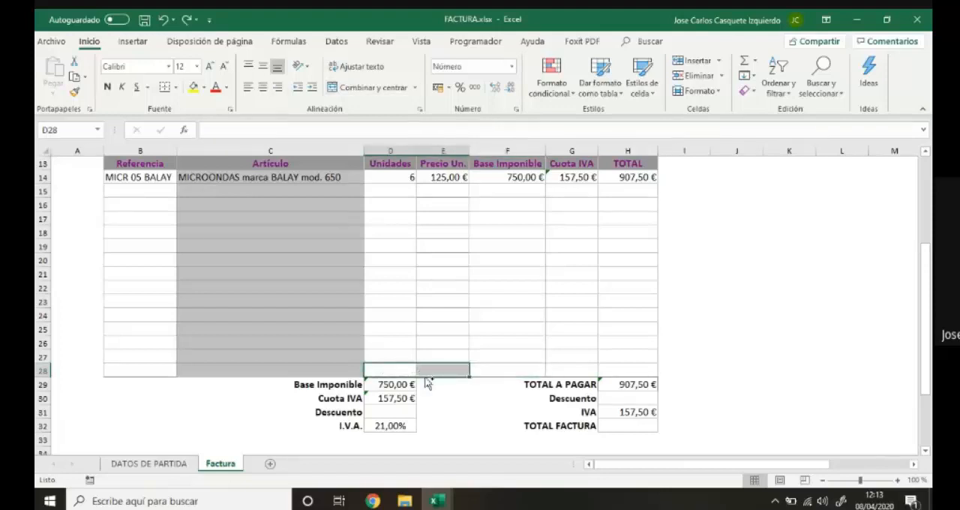
Review the first discount option on the DATOS DE PARTIDA sheet and the TOTAL A PAGAR formula in H29.
left_click(400, 412)
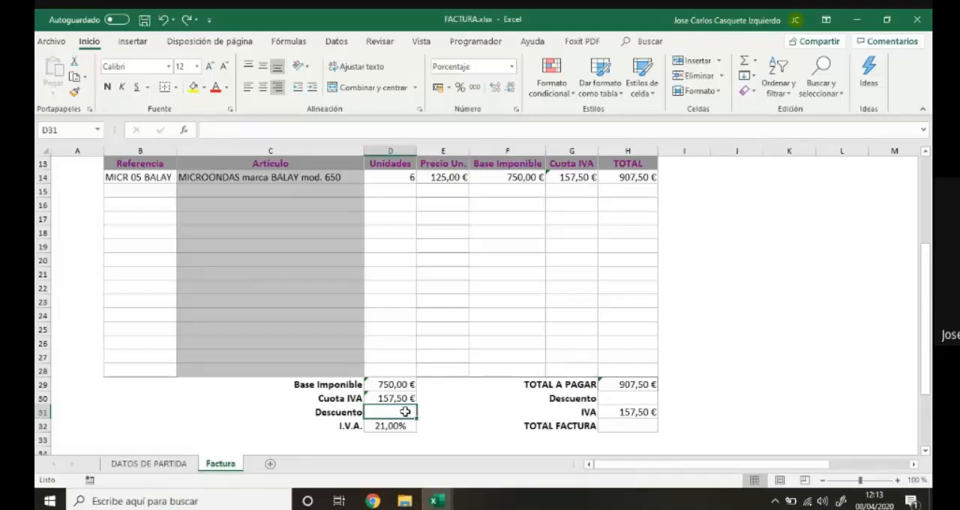
left_click(150, 466)
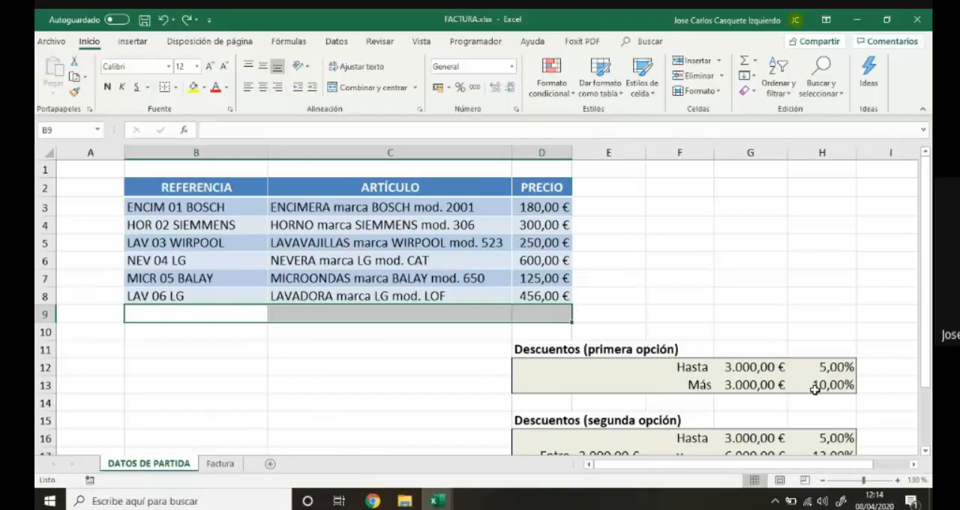
left_click(221, 464)
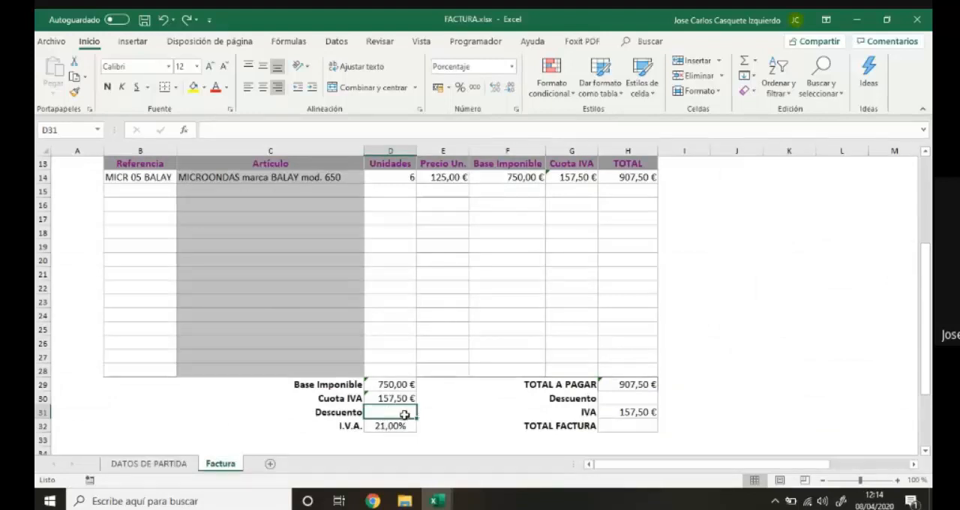
left_click(612, 385)
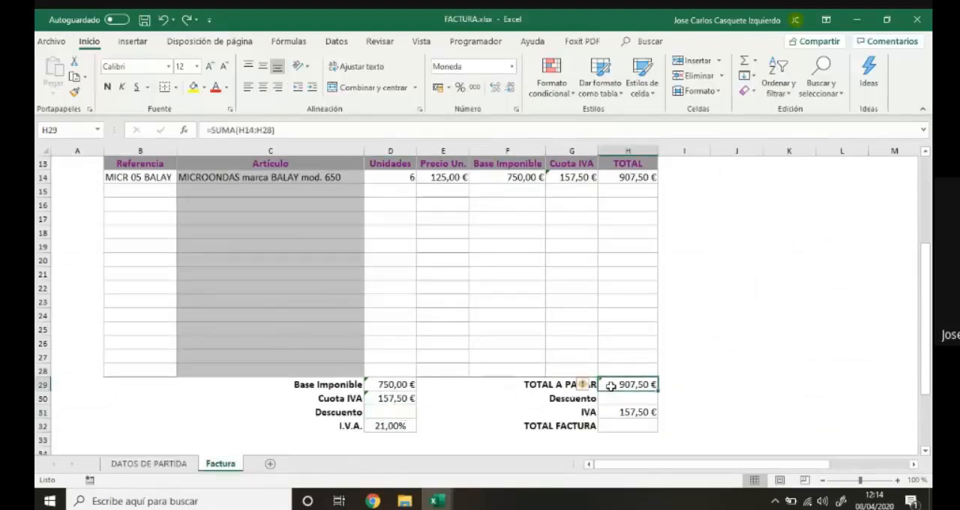
Start an SI formula in the Descuento cell D31 with the logical test H29<='DATOS DE PARTIDA'!G12.
left_click(391, 411)
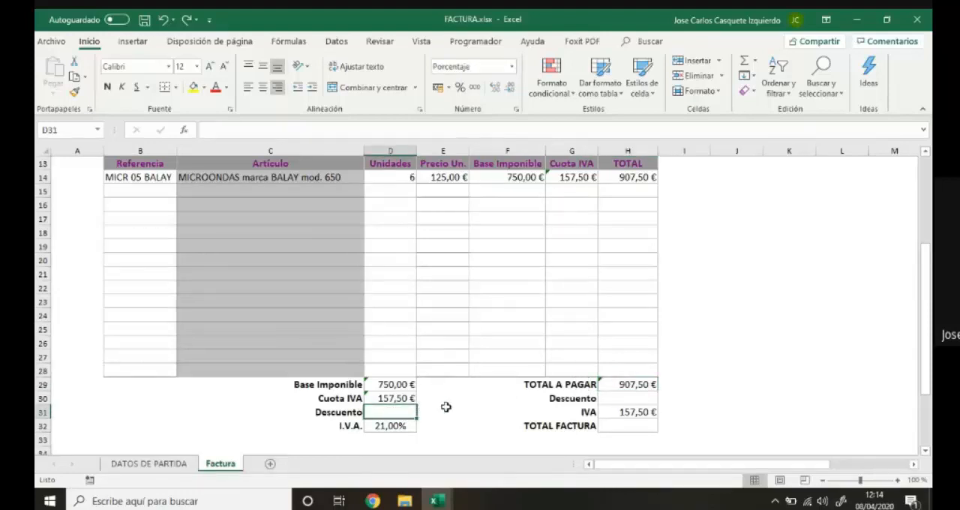
type("=")
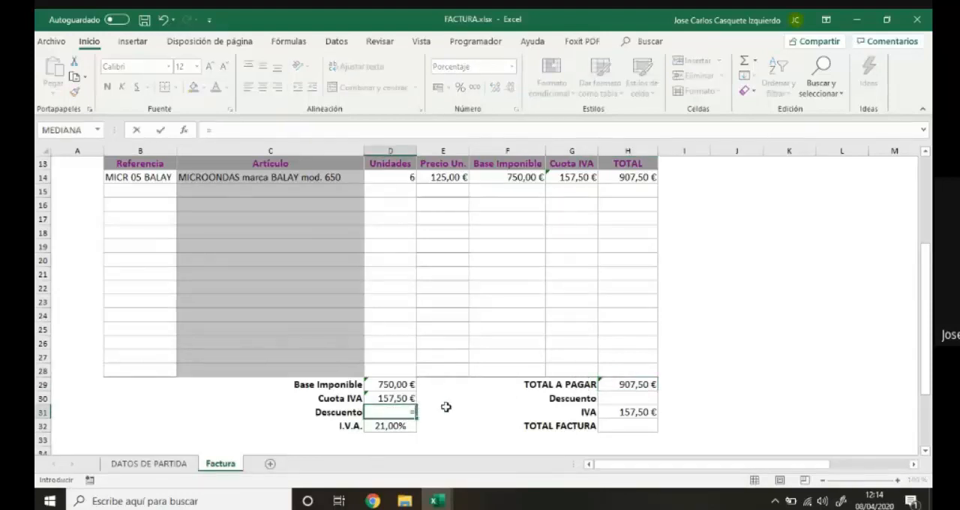
type("SI")
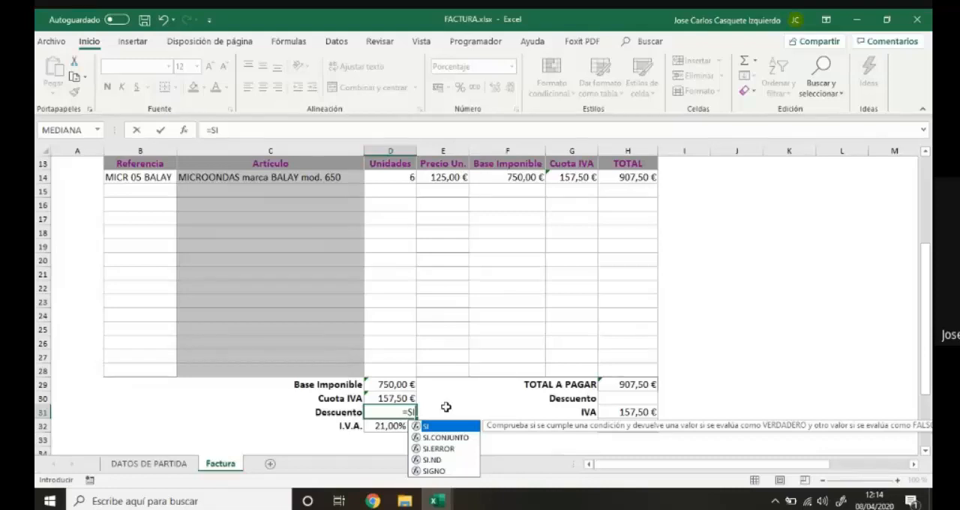
type("(")
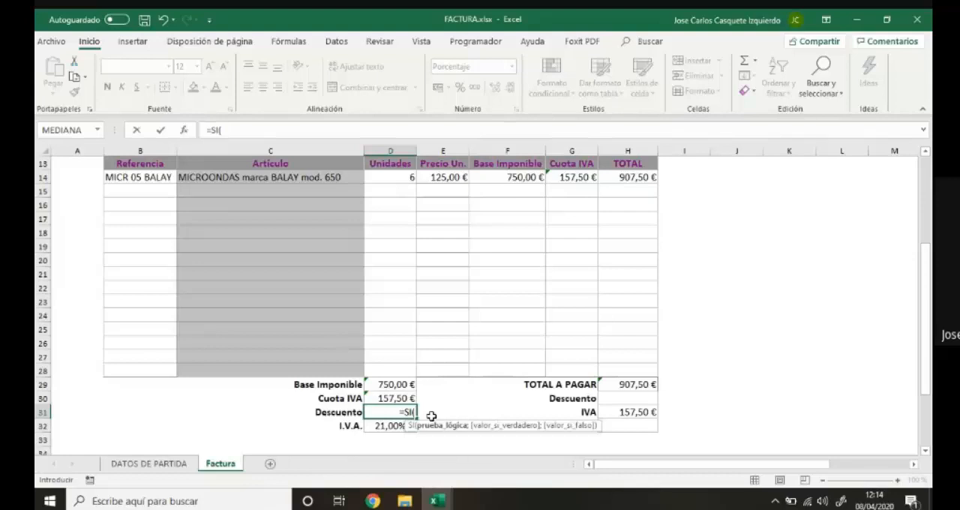
left_click(605, 389)
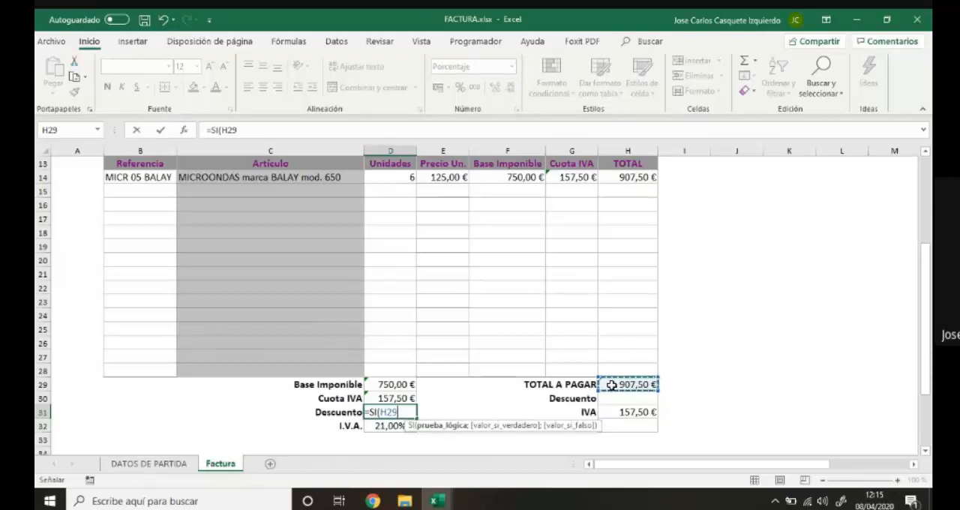
type("<")
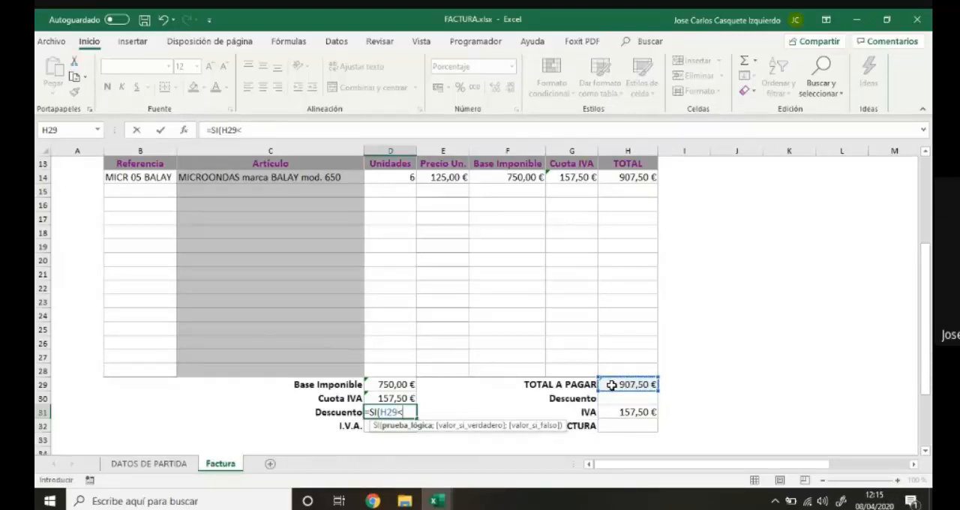
type("=")
left_click(167, 469)
left_click(741, 366)
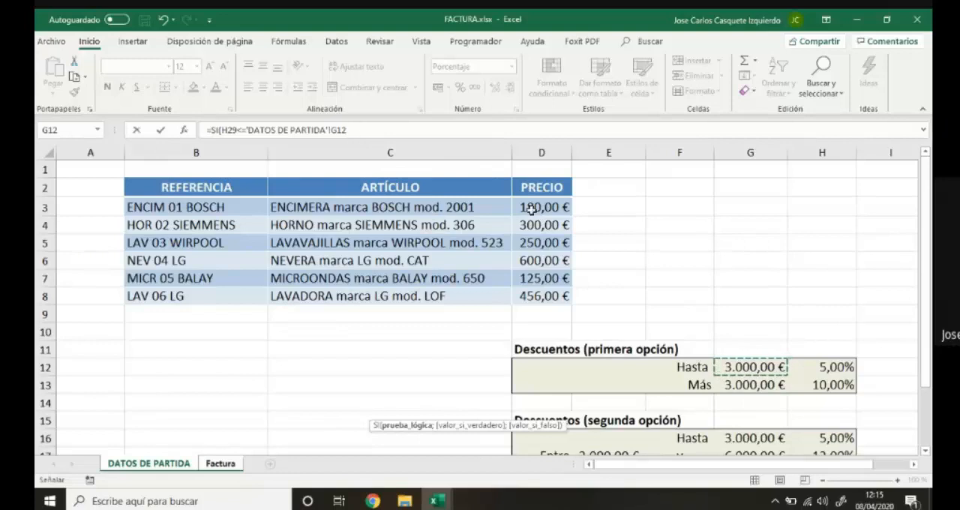
left_click(371, 130)
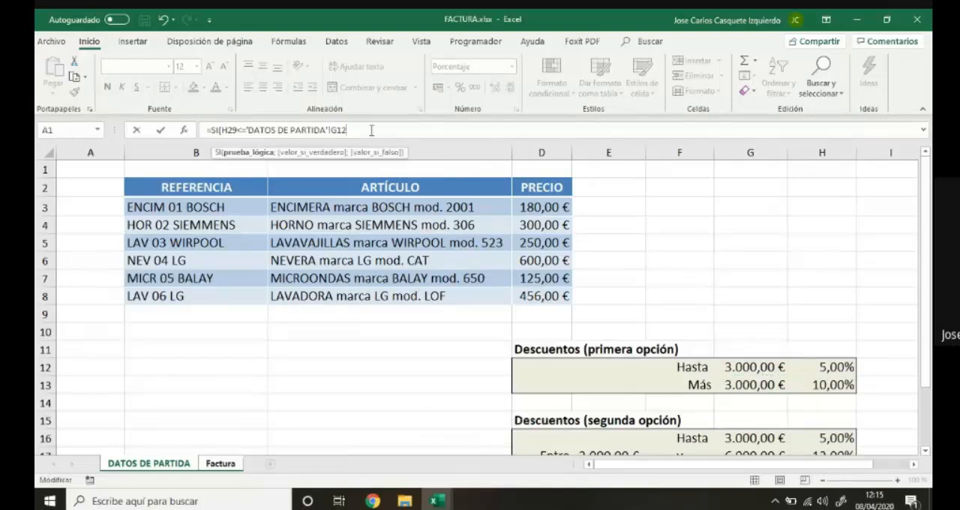
Complete the D31 formula with 'DATOS DE PARTIDA'!H12 as the true value and 'DATOS DE PARTIDA'!H13 as the false value.
type(";")
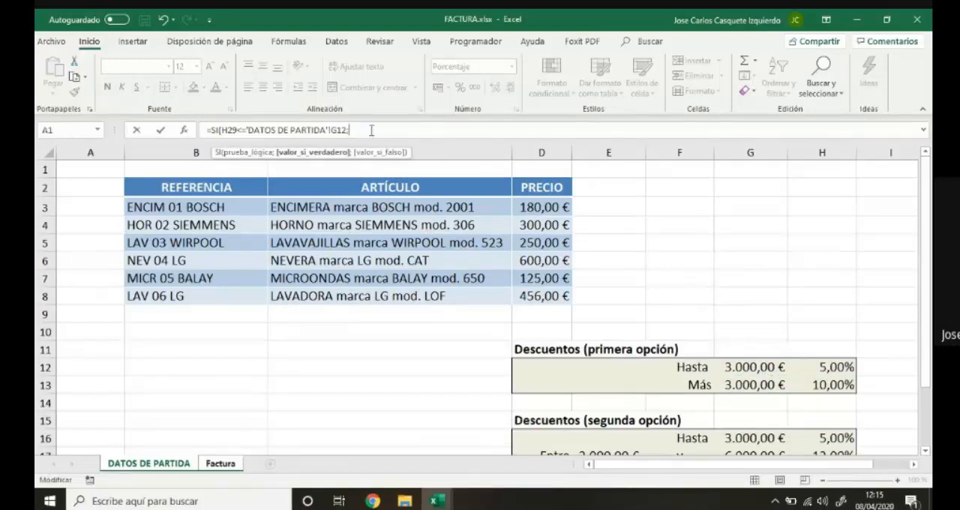
left_click(816, 368)
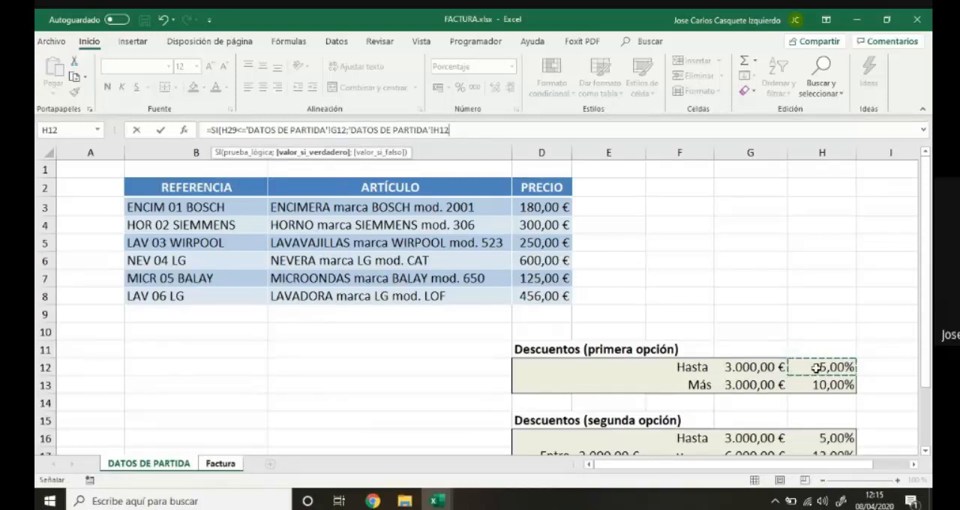
type(";")
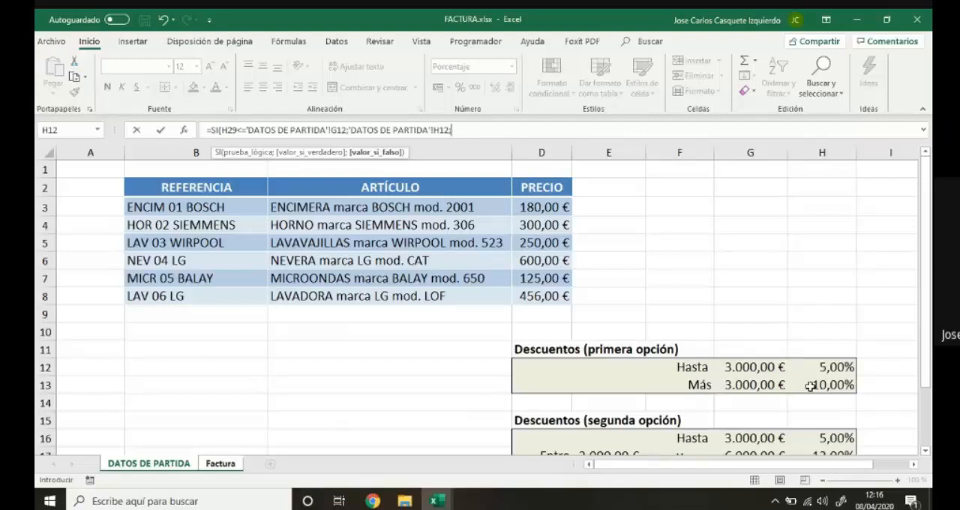
left_click(810, 385)
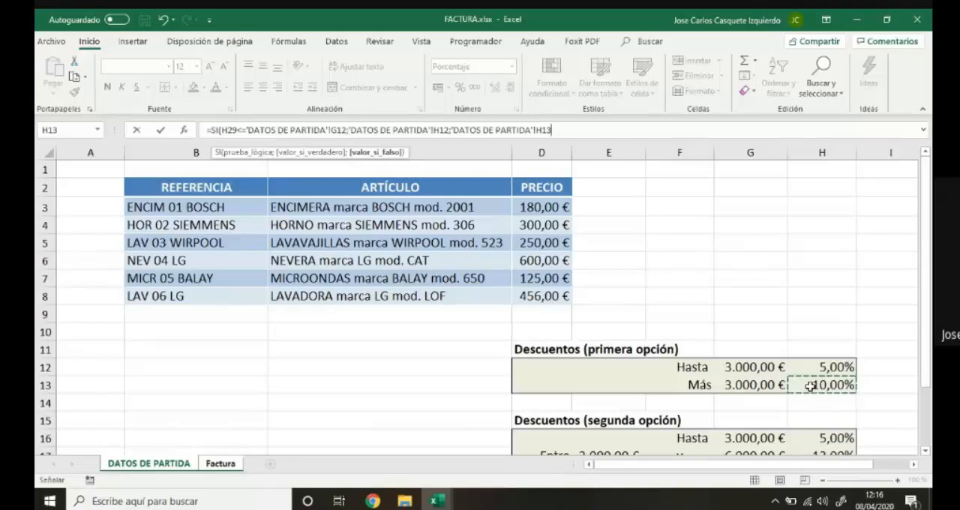
type(")")
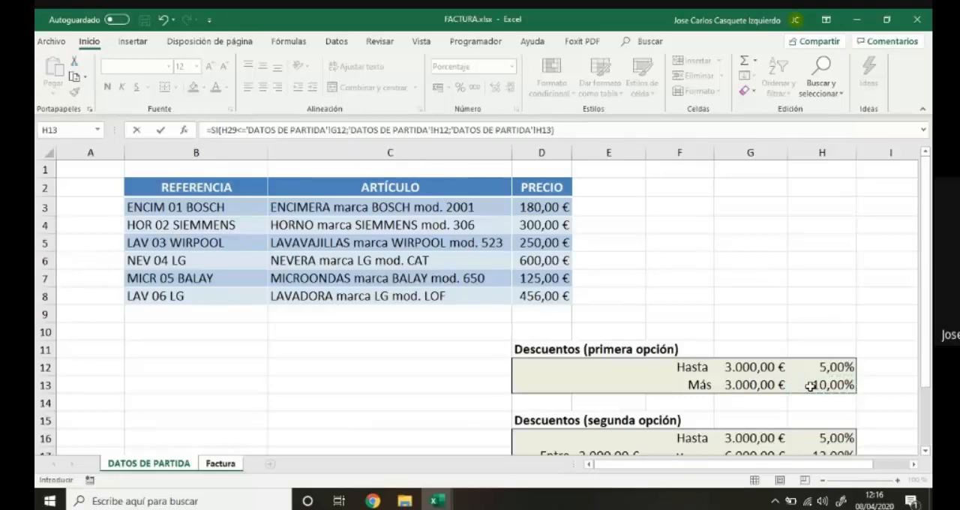
key("Return")
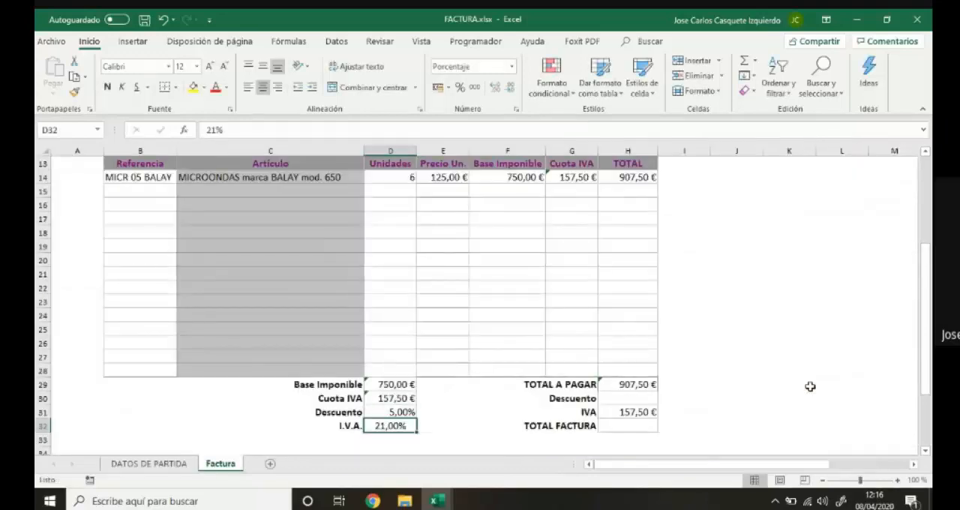
left_click(386, 412)
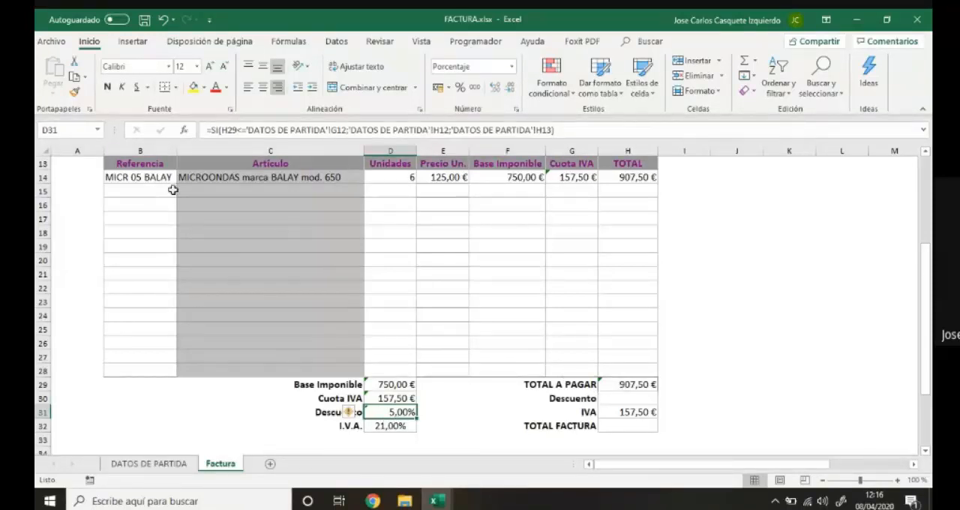
Test the discount formula by trying 100, 50 and 20 units for the microwave line in D14.
left_click(393, 177)
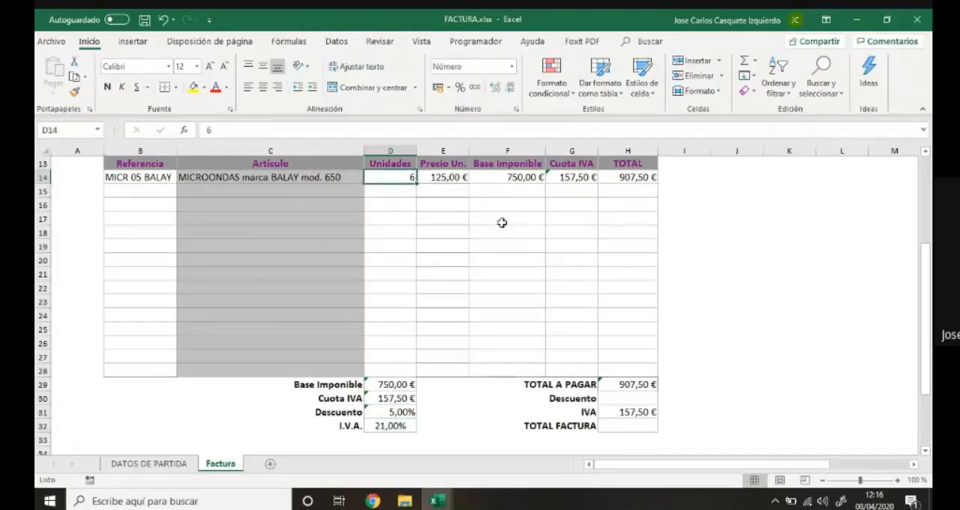
type("100")
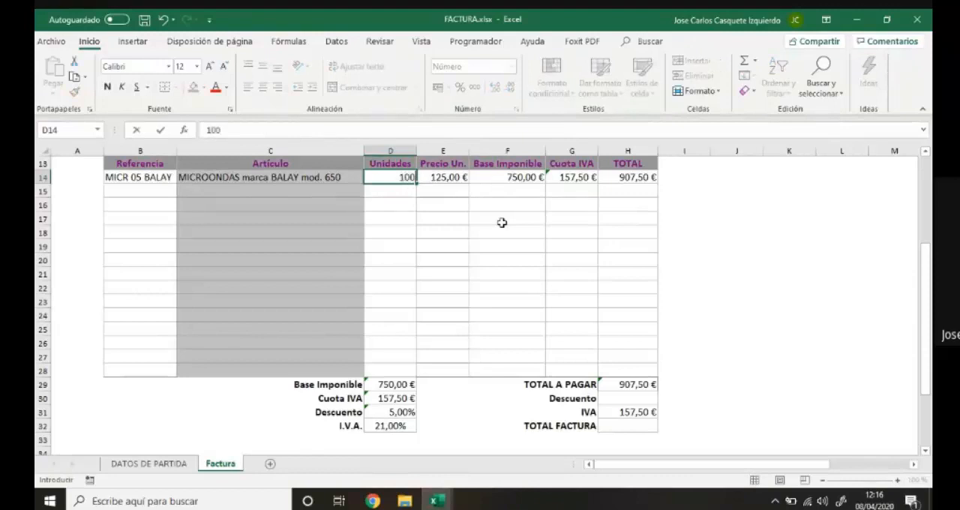
key("Return")
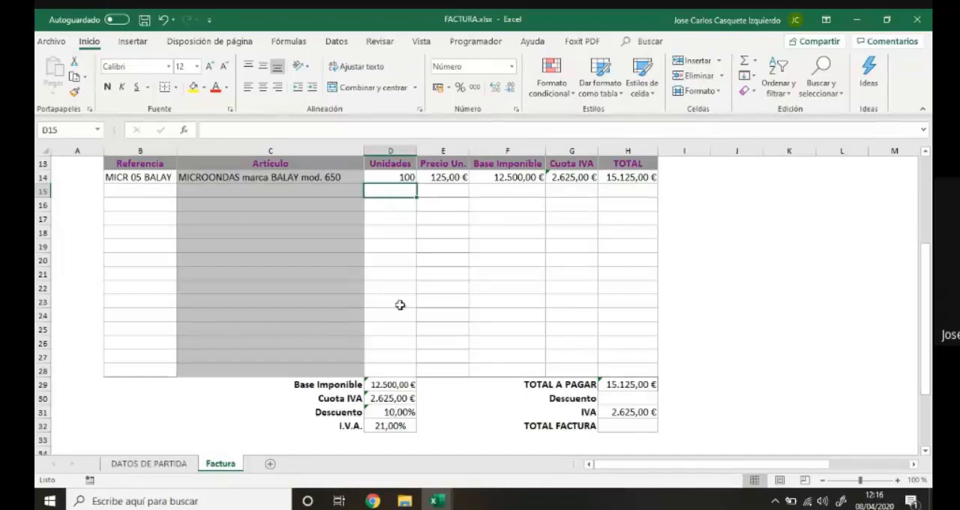
left_click(389, 178)
type("50")
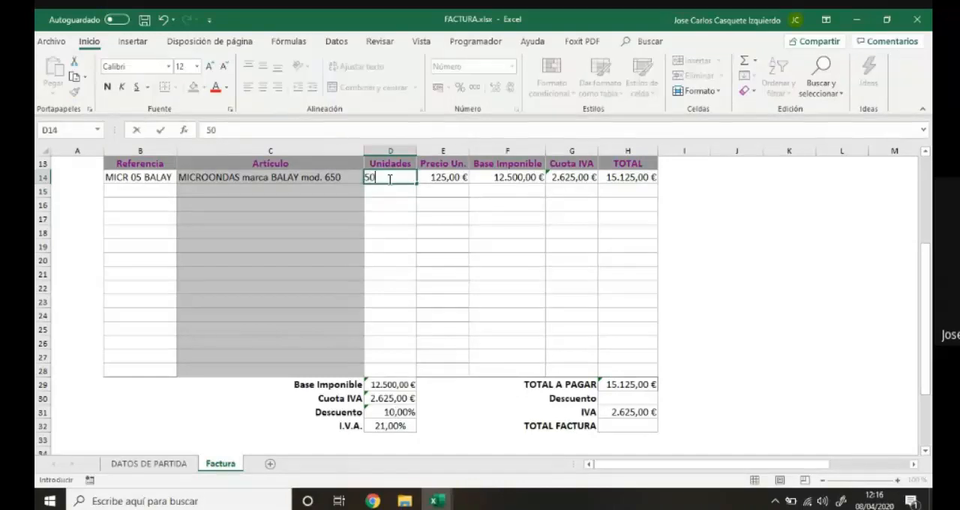
key("Return")
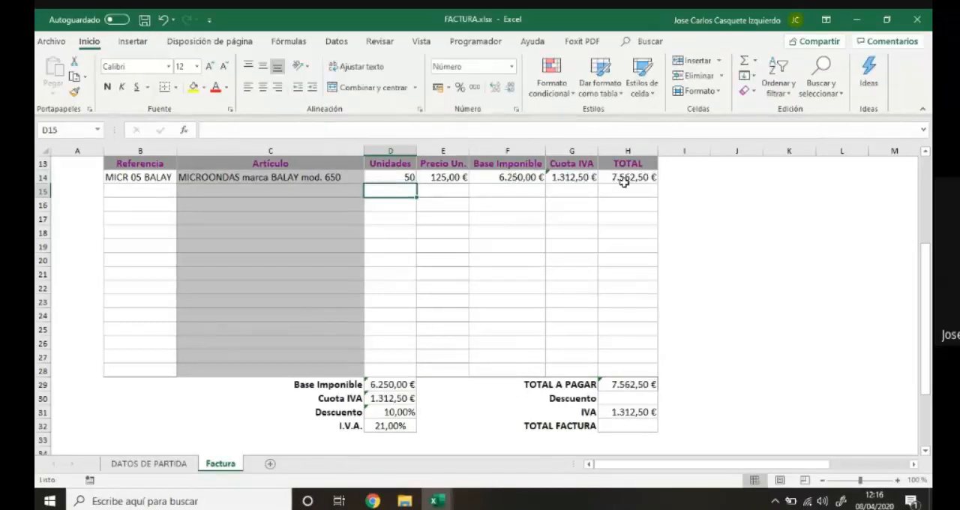
left_click(403, 180)
type("20")
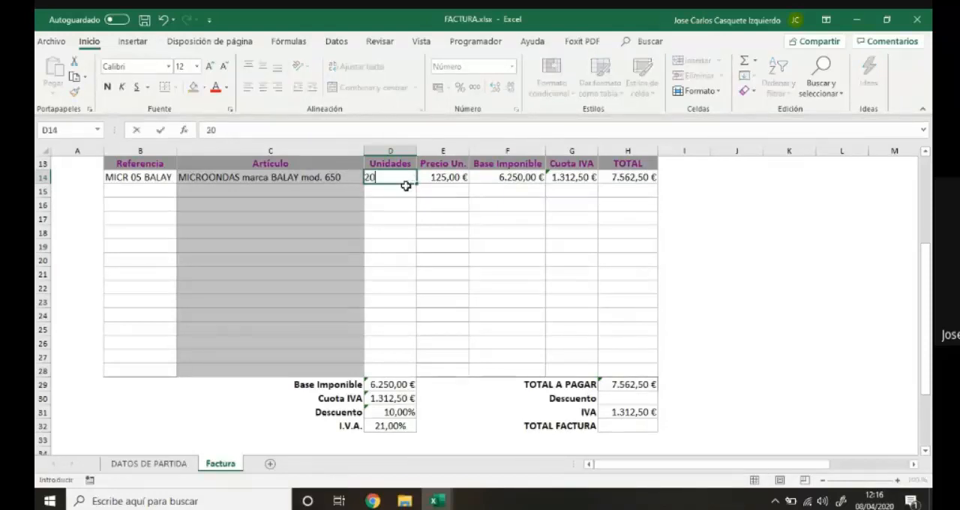
key("Return")
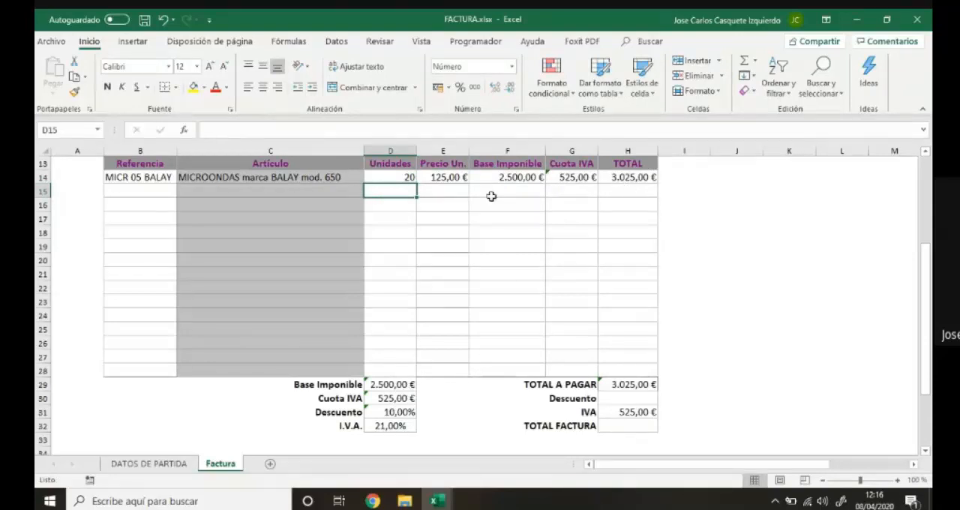
Set the Unidades value of the microwave line in D14 to 18.
left_click(400, 176)
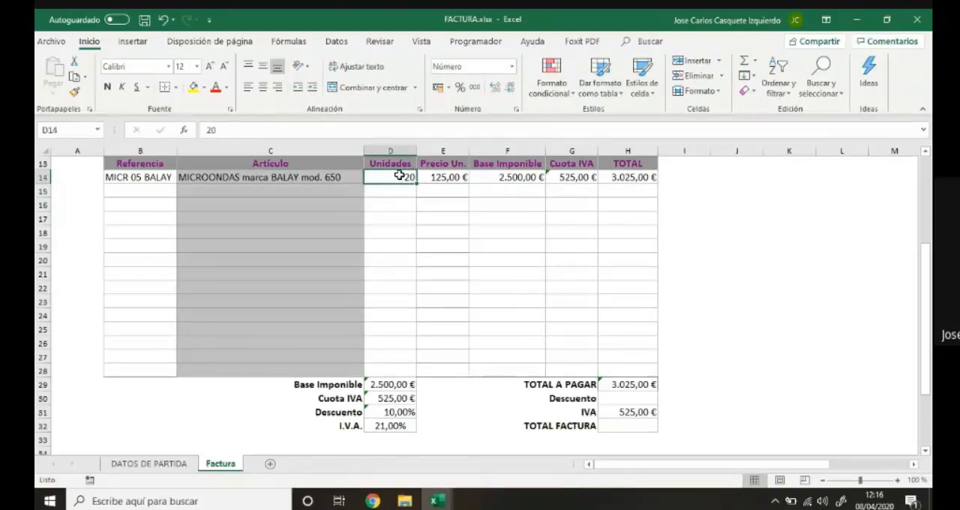
type("18")
key("Return")
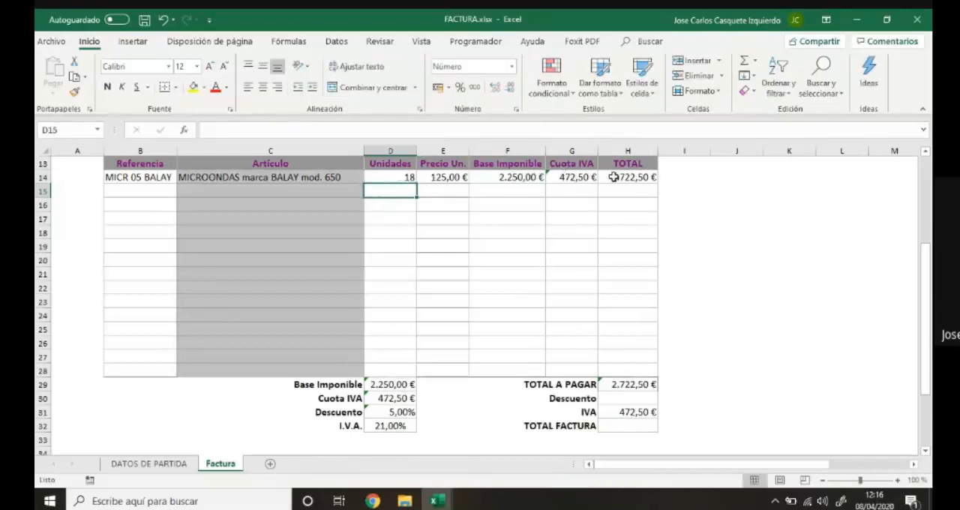
Compare the D31 discount formula with the first discount option table on the DATOS DE PARTIDA sheet.
left_click(402, 411)
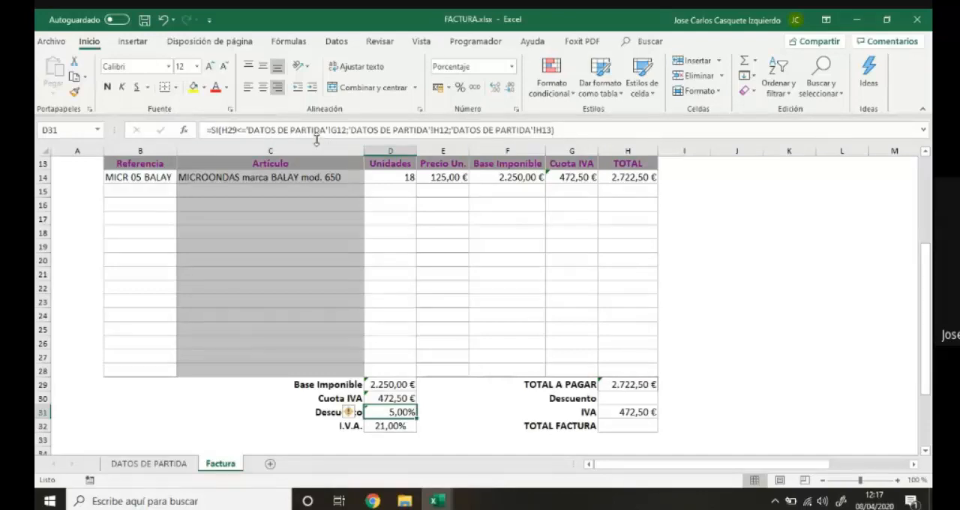
left_click(174, 466)
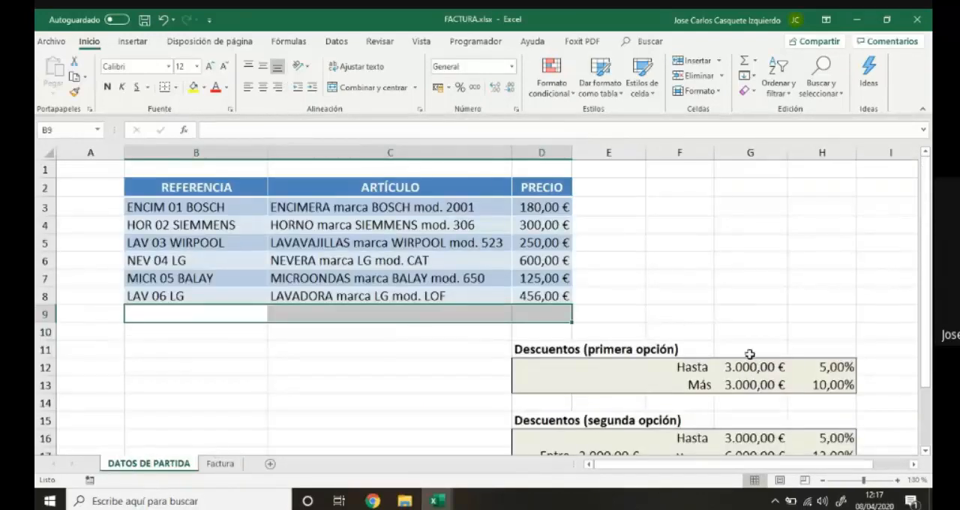
left_click(222, 464)
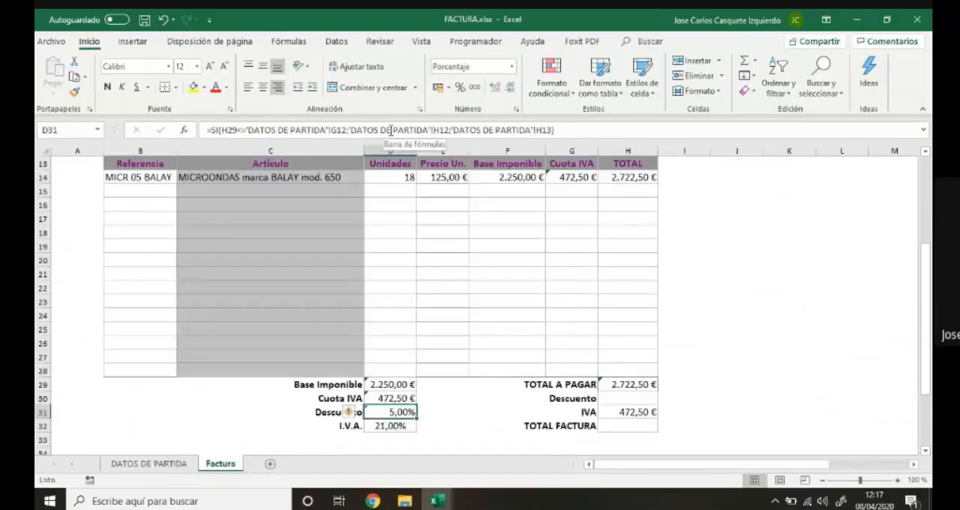
left_click(170, 465)
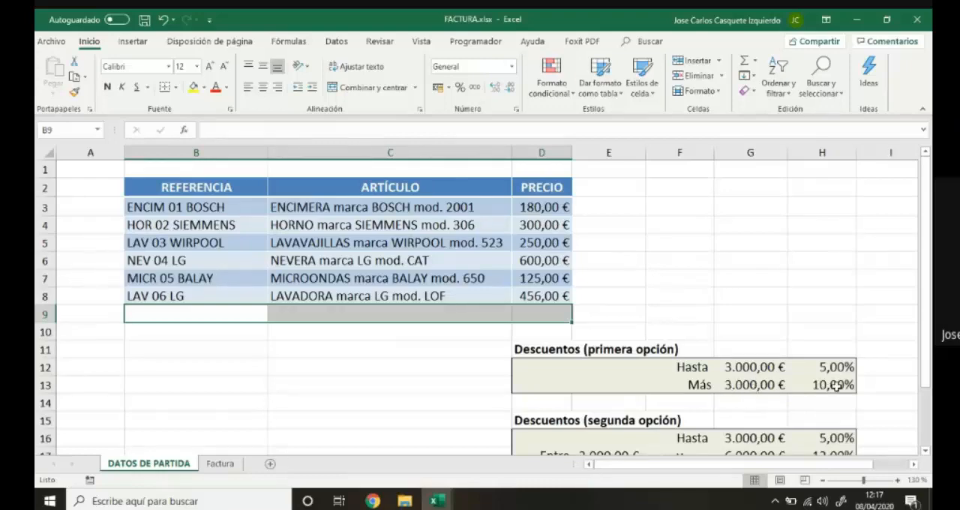
left_click(225, 465)
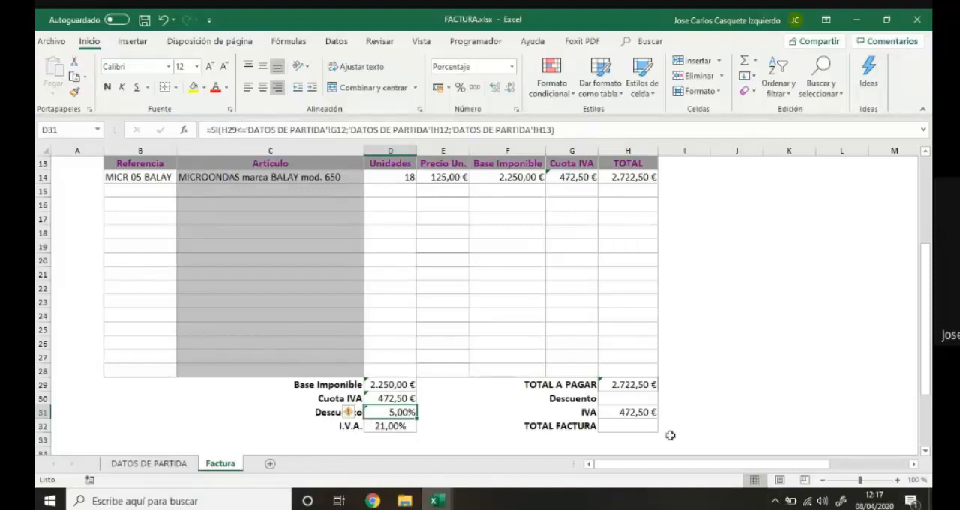
Calculate the Descuento amount in H30 with the formula =D31*SUMA(F14:F28).
left_click(622, 400)
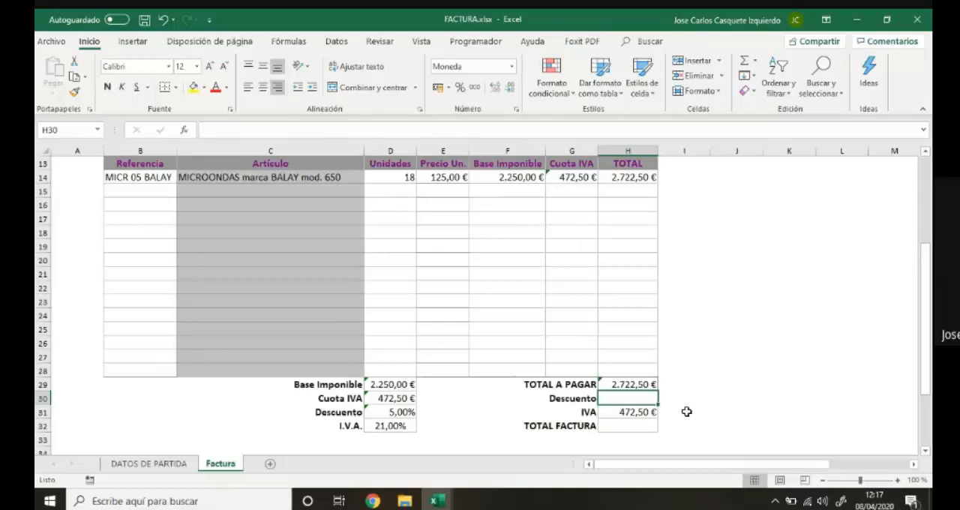
type("=")
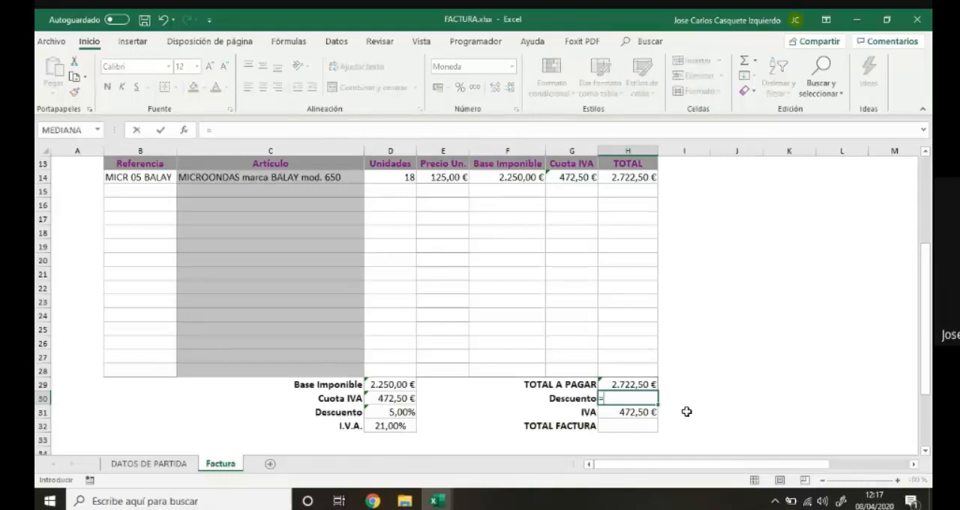
left_click(400, 413)
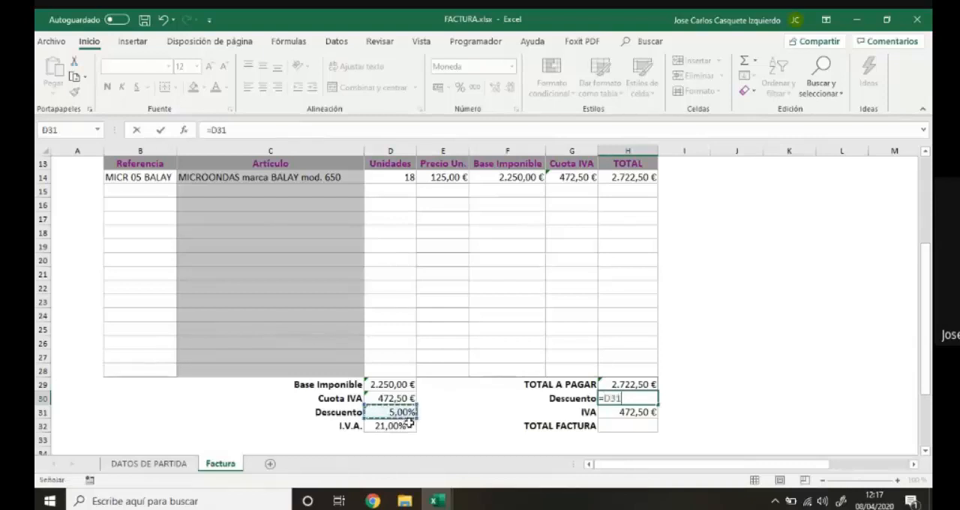
type("*SUMA")
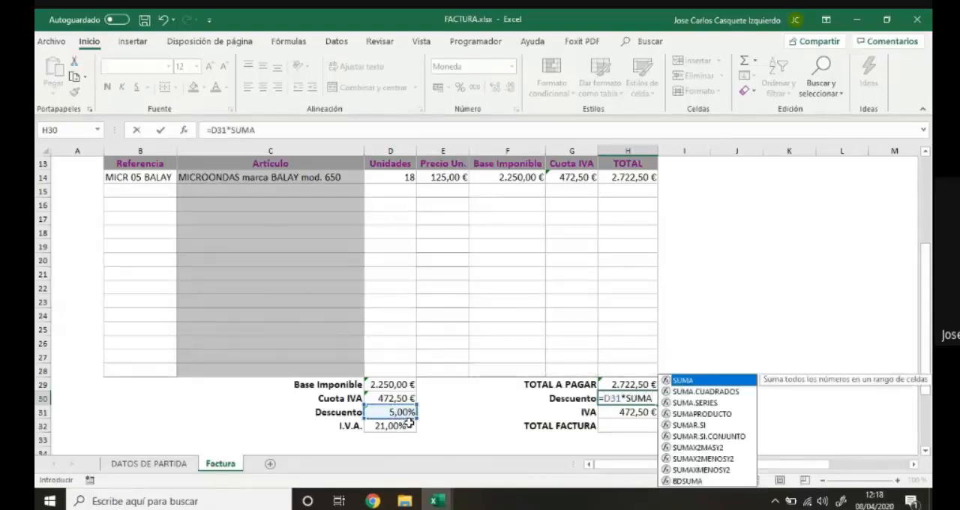
type("(")
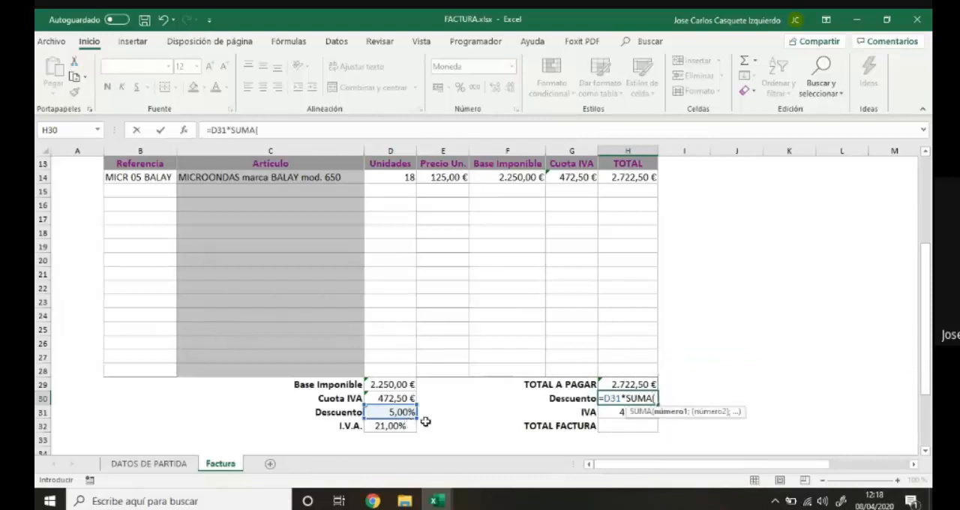
left_click_drag(527, 177, 523, 379)
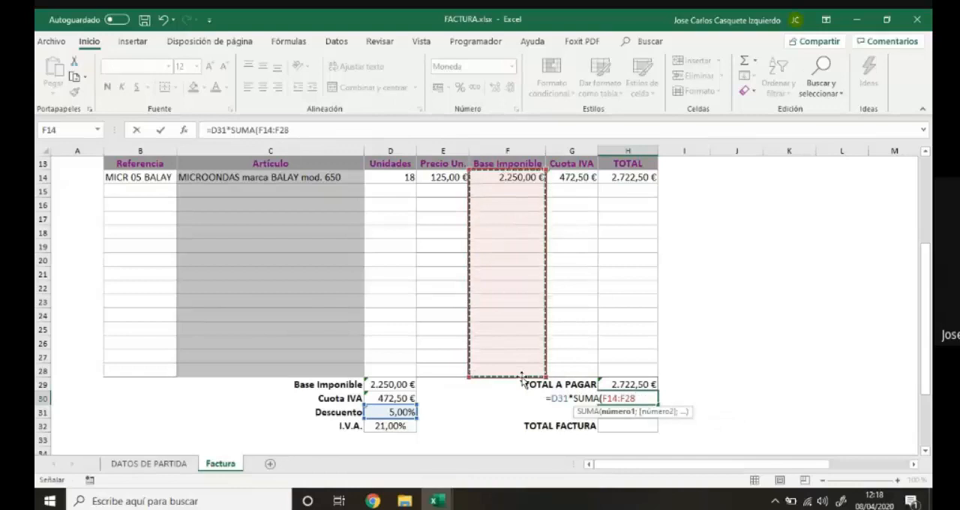
type(")")
key("Return")
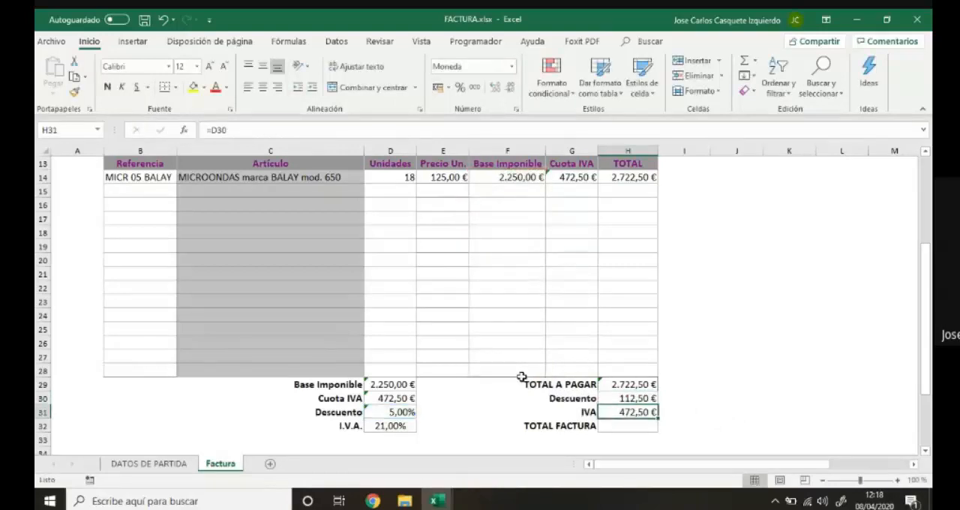
Calculate TOTAL FACTURA in H32 with the formula =SUMA(F14:F28)-H30+H31.
left_click(623, 425)
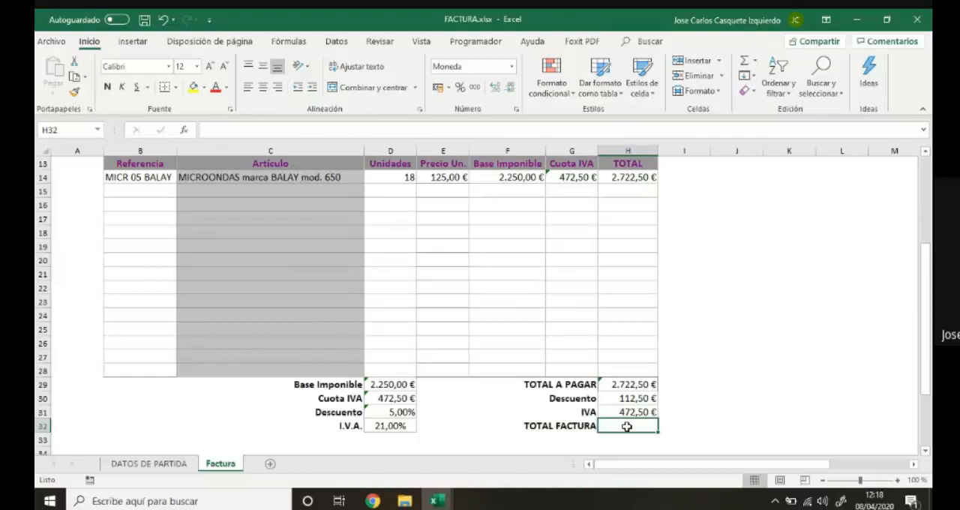
type("=")
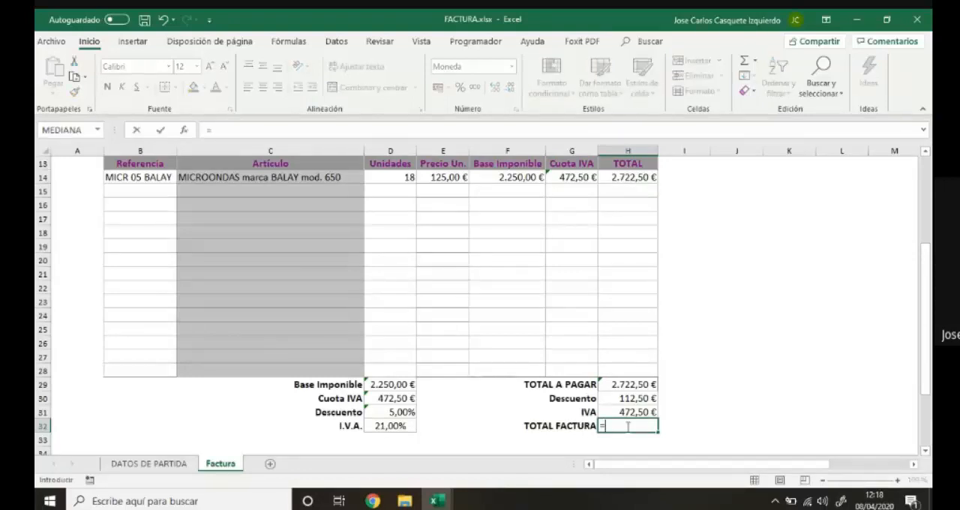
type("SUMA")
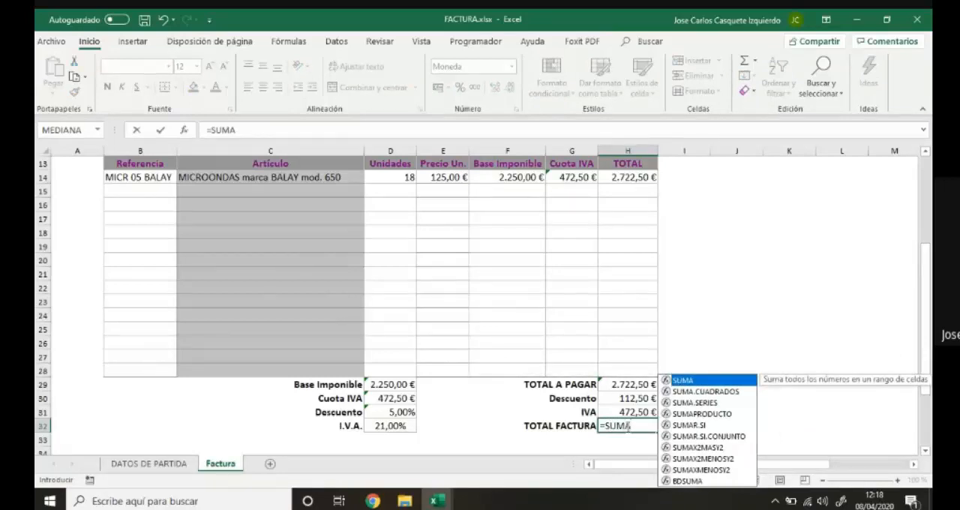
type("(")
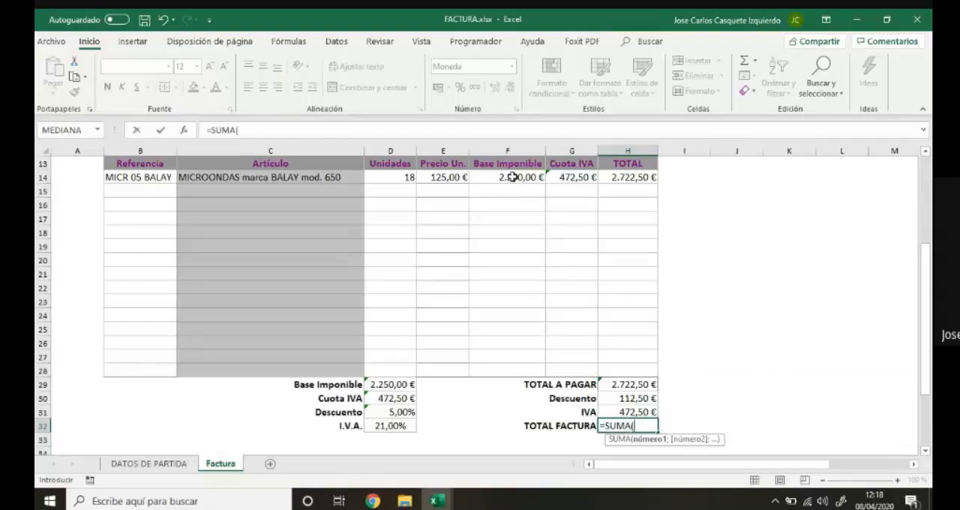
left_click_drag(512, 177, 511, 378)
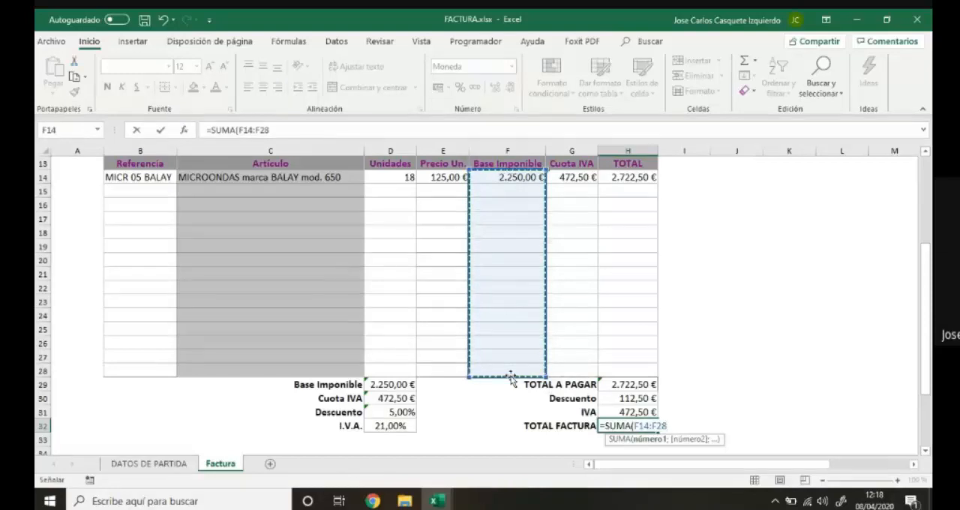
type(")")
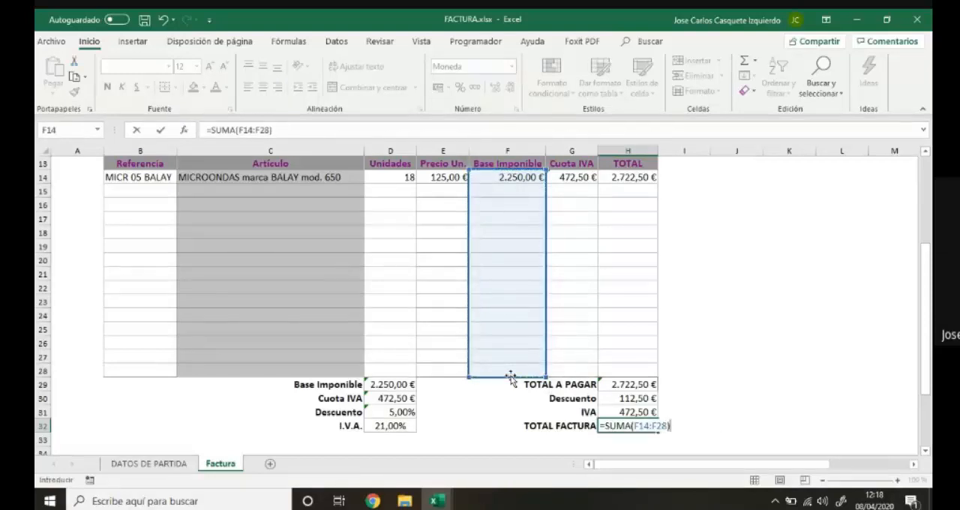
type("-")
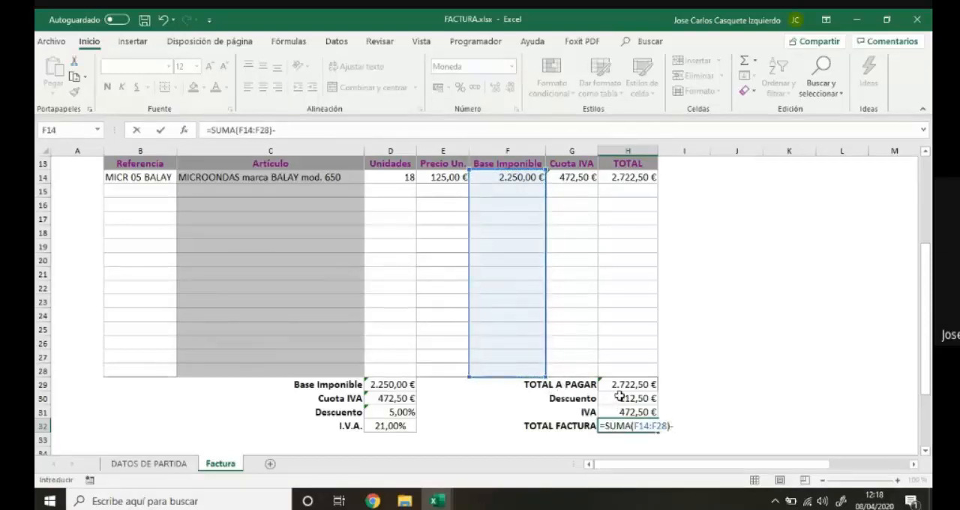
left_click(619, 397)
type("+")
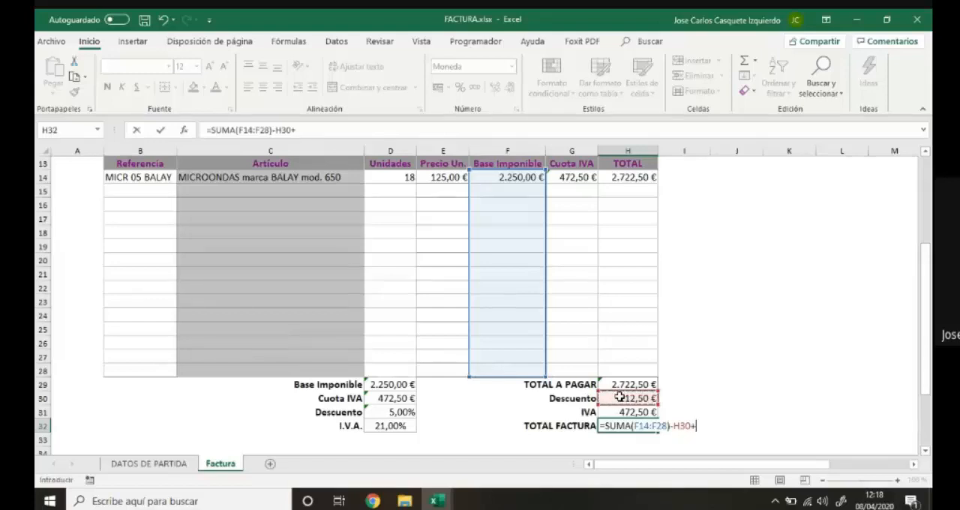
left_click(623, 412)
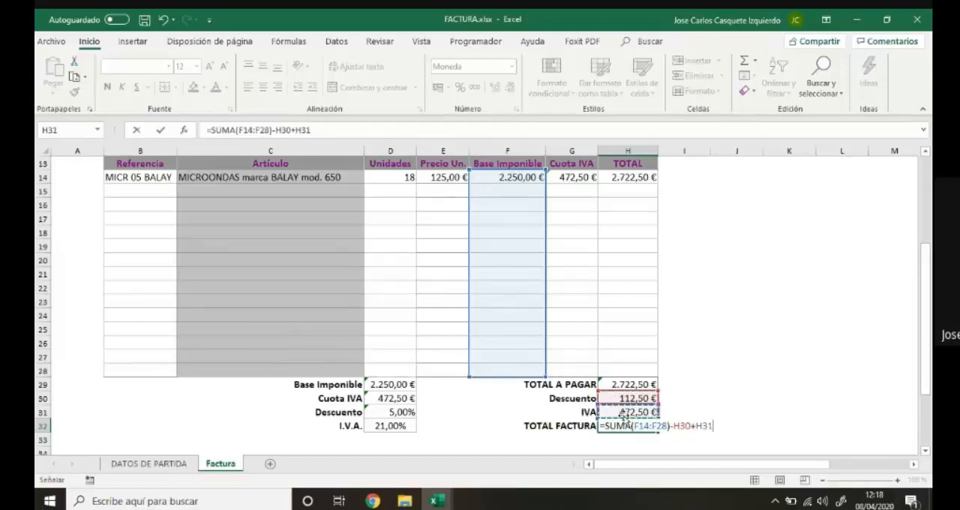
key("Return")
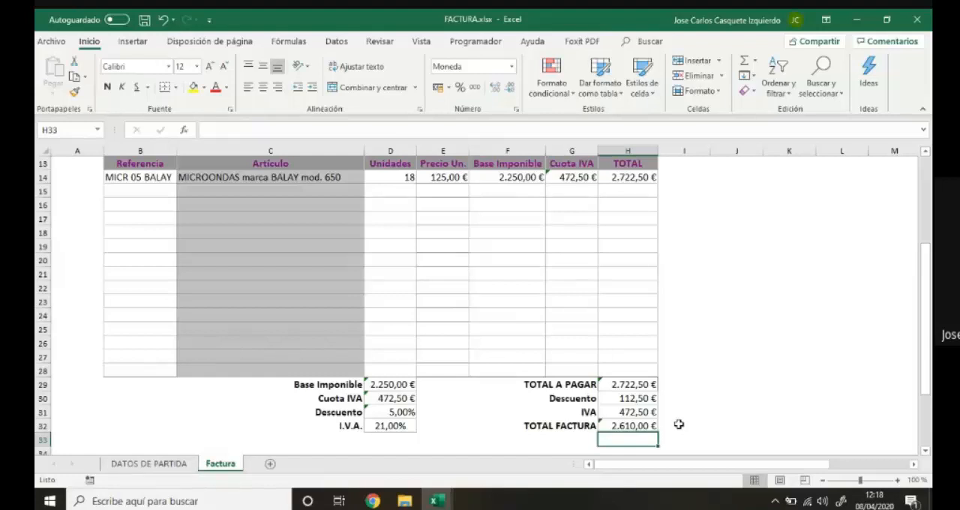
Review the formulas in the totals block H29:H32 and in the Descuento percentage cell D31.
left_click(617, 385)
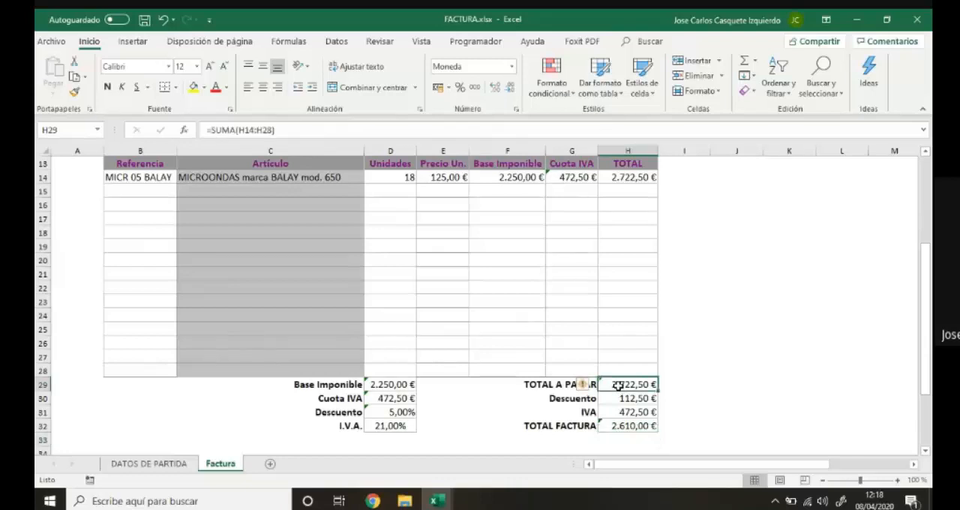
left_click(616, 399)
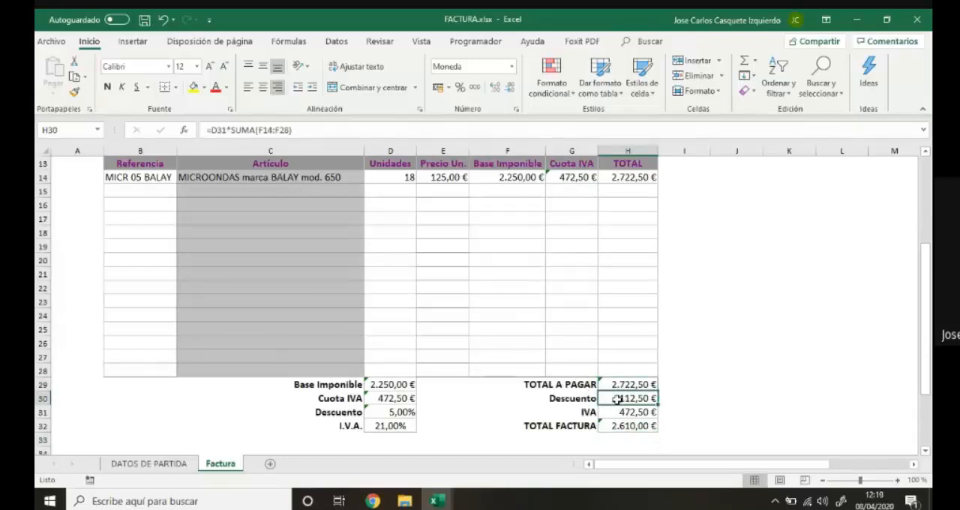
left_click(617, 412)
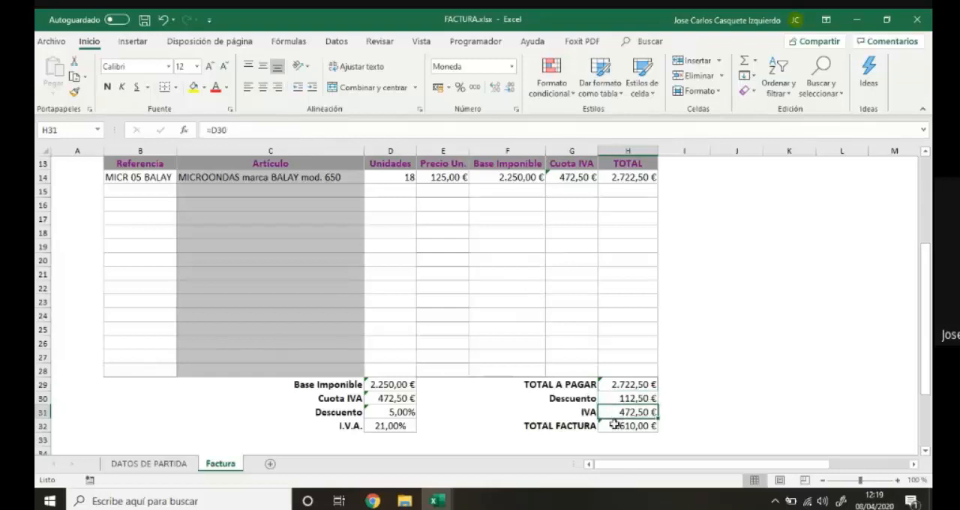
left_click(615, 424)
left_click(401, 413)
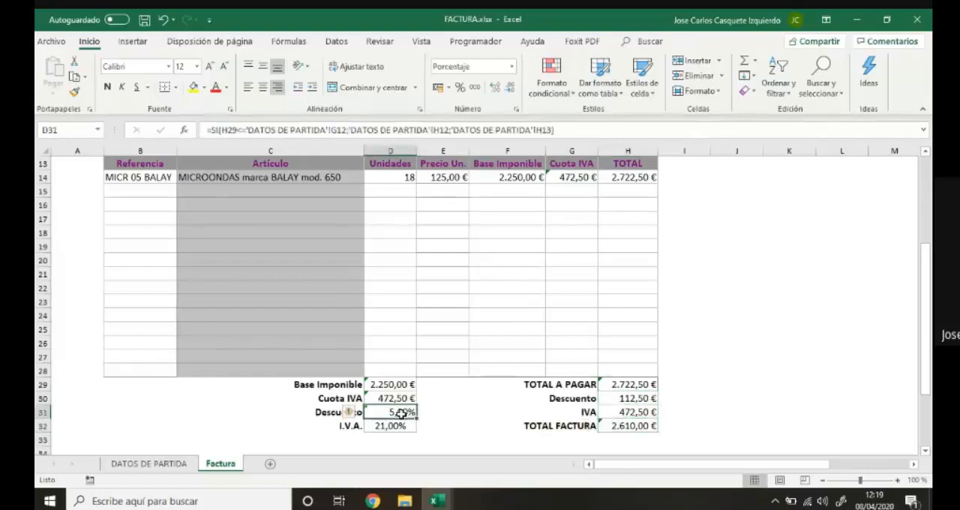
Set the Unidades of the MICR 05 BALAY line in D14 to 20.
left_click(403, 179)
type("20")
key("Return")
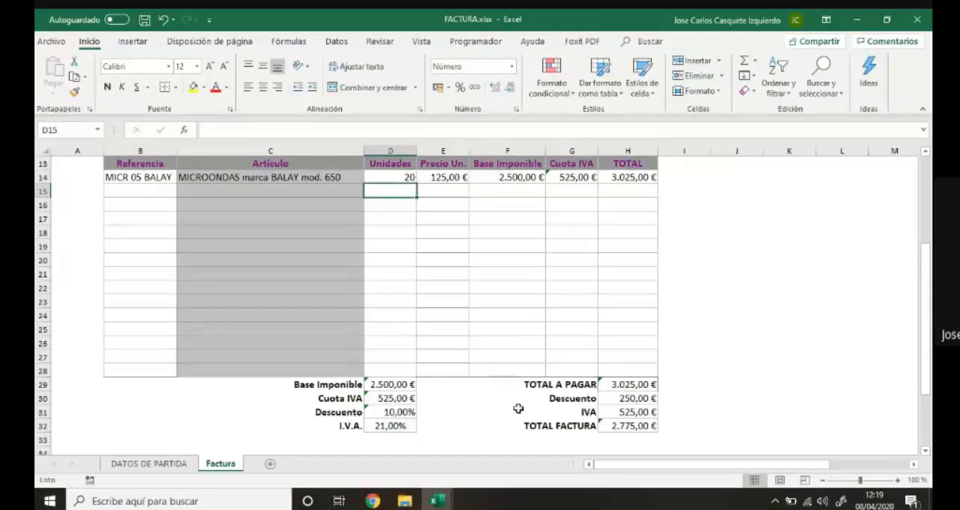
Clear the large TOTAL FACTURA cell G36 and re-enter its formula as =H32.
scroll(637, 425, "down", 5)
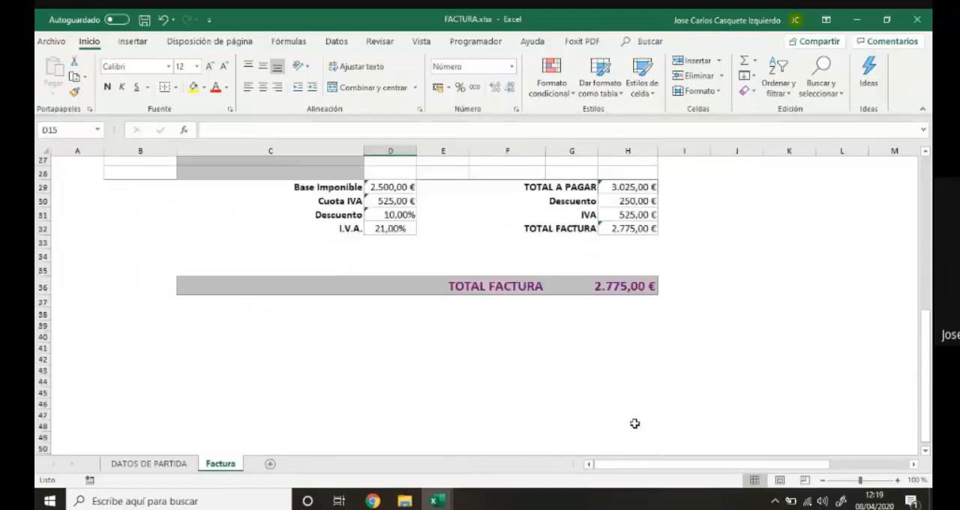
scroll(634, 424, "down", 1)
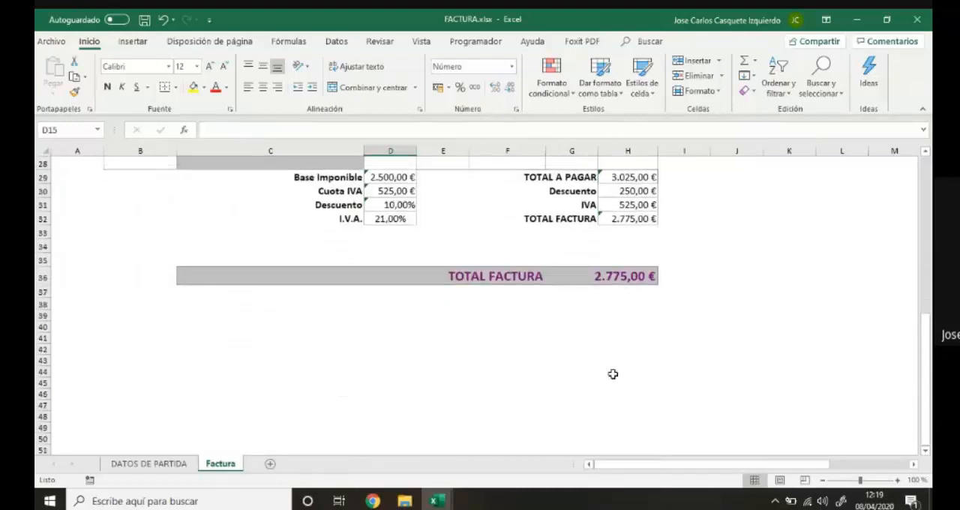
left_click(626, 275)
scroll(626, 304, "up", 1)
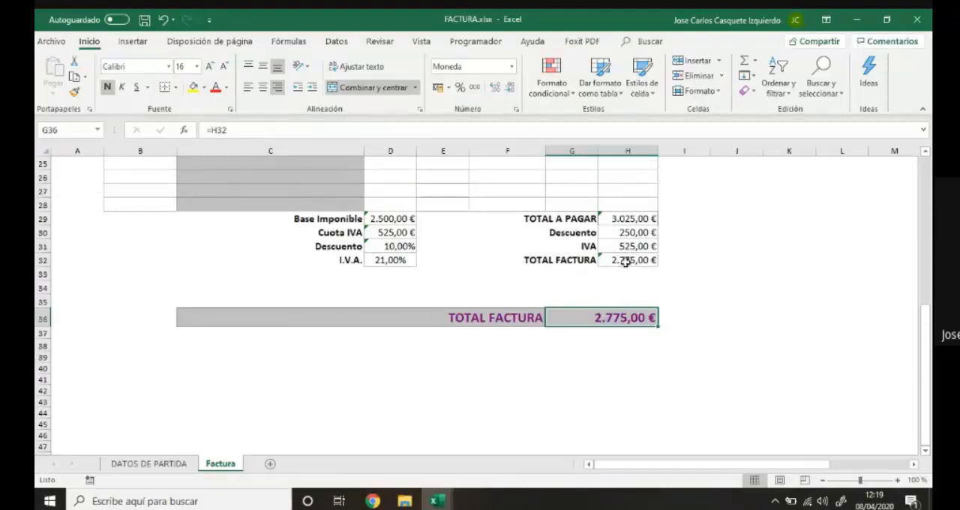
key("Delete")
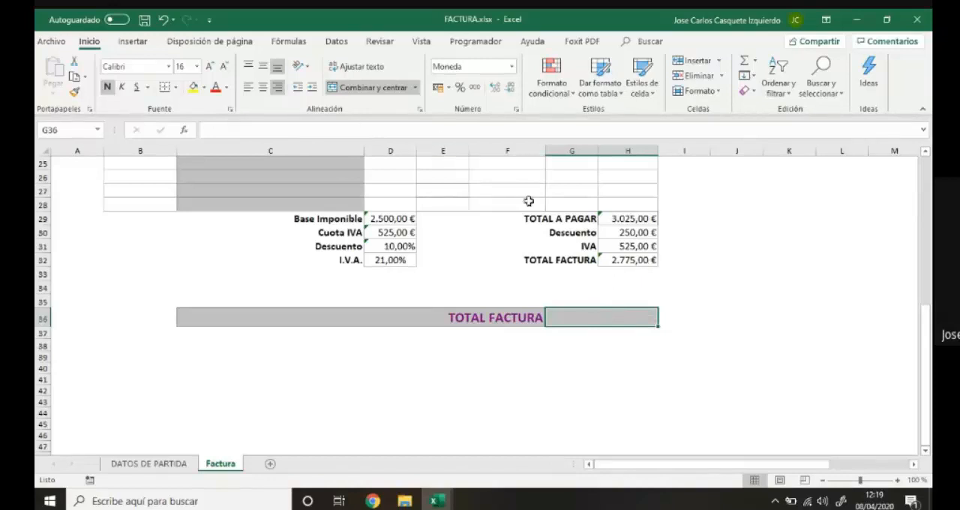
type("=")
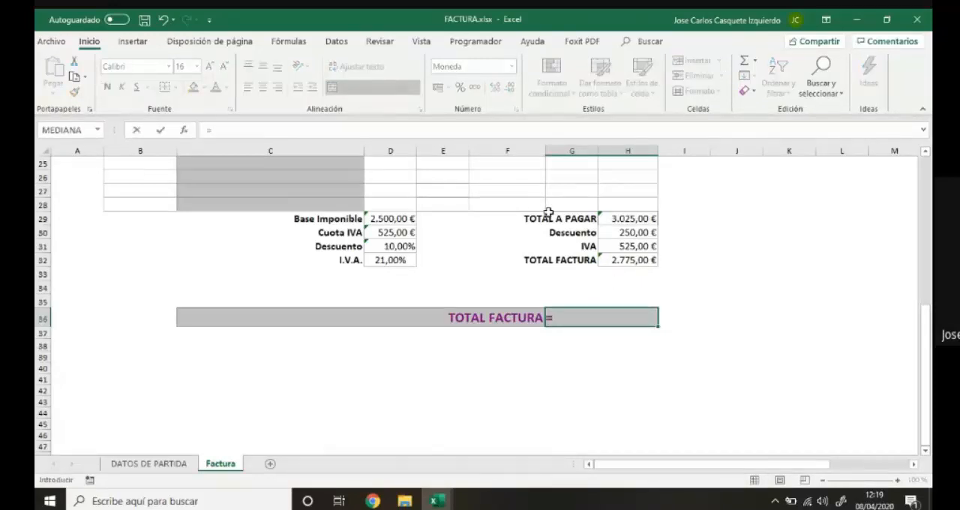
left_click(645, 260)
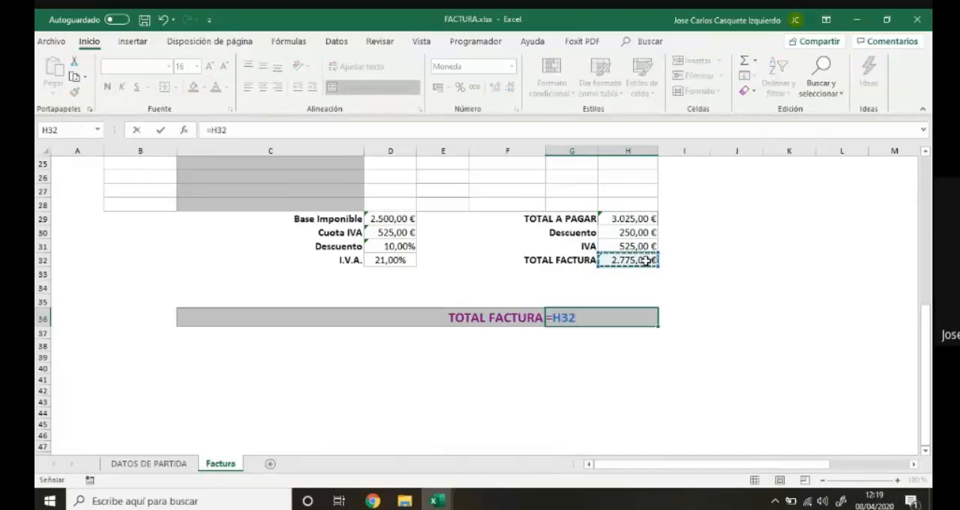
key("Return")
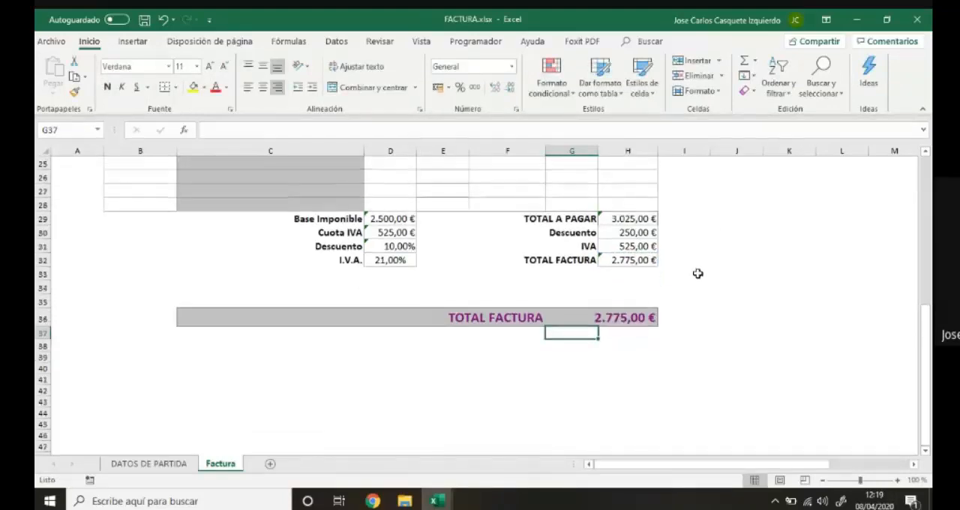
Fill the invoice line in row 14, from Referencia to TOTAL, down through rows 15 and 16.
scroll(698, 273, "down", 1)
scroll(697, 273, "up", 2)
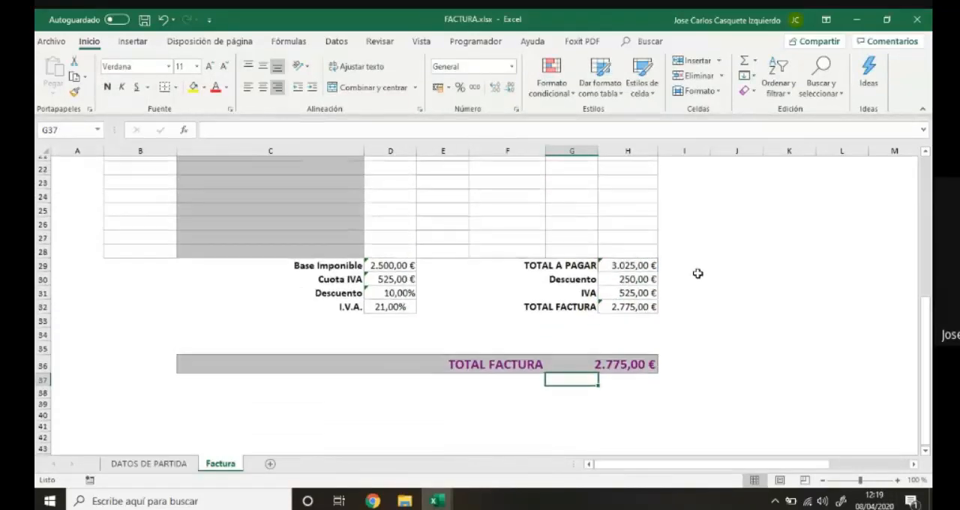
scroll(697, 273, "up", 3)
scroll(724, 274, "down", 3)
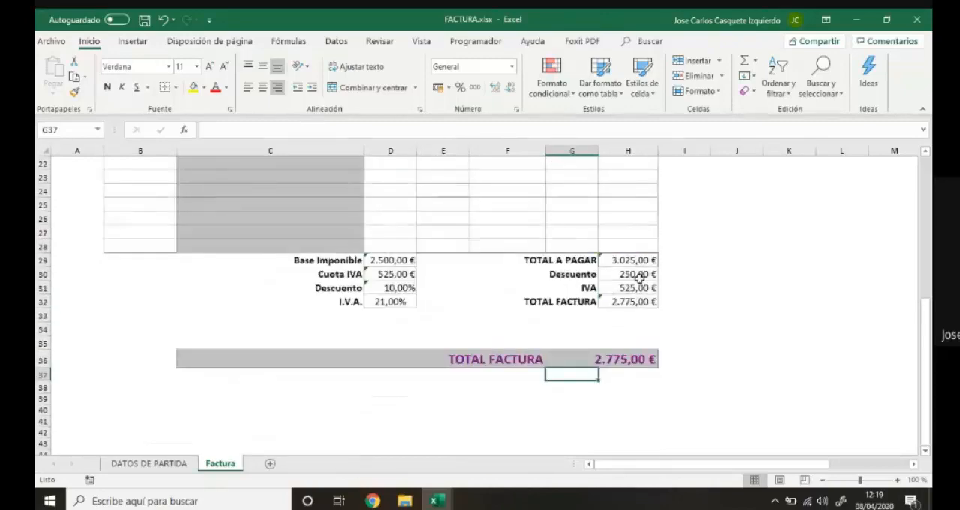
scroll(638, 276, "up", 4)
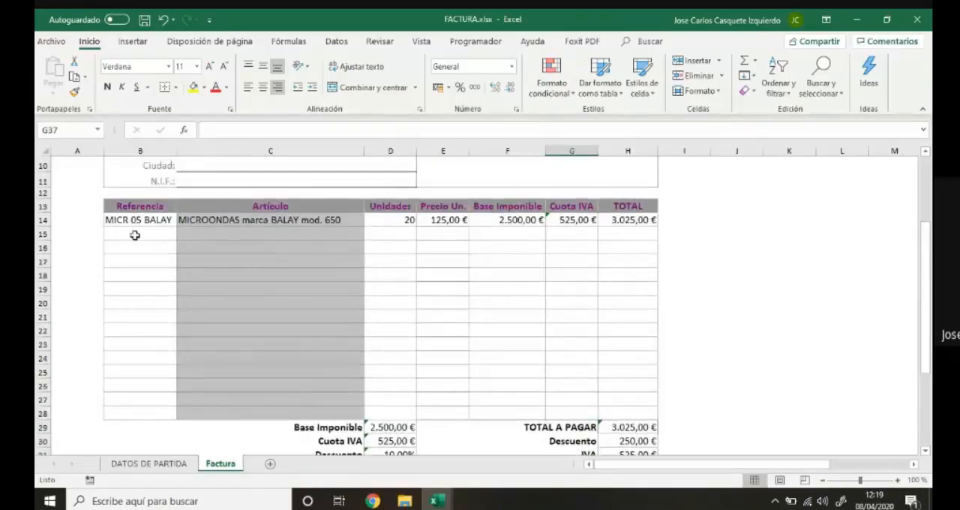
scroll(595, 355, "up", 1)
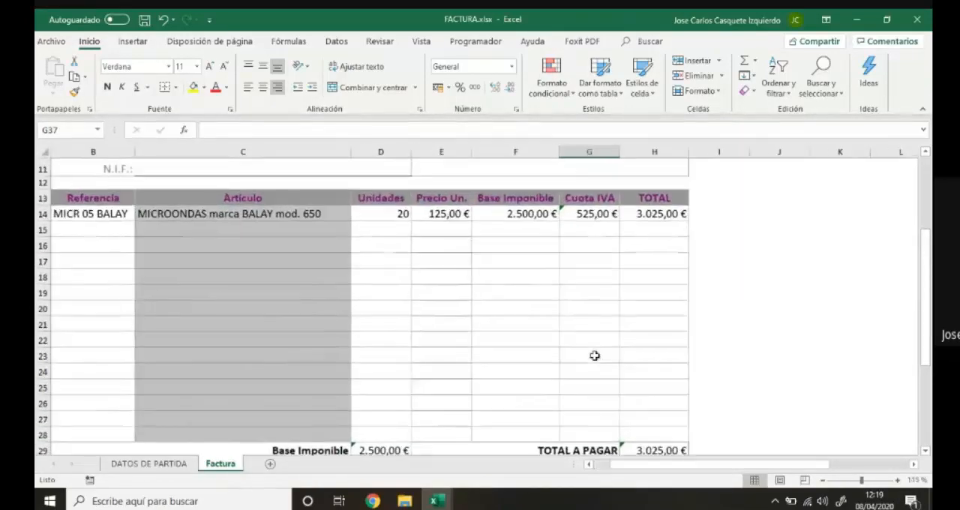
scroll(596, 355, "down", 1)
scroll(595, 356, "down", 2)
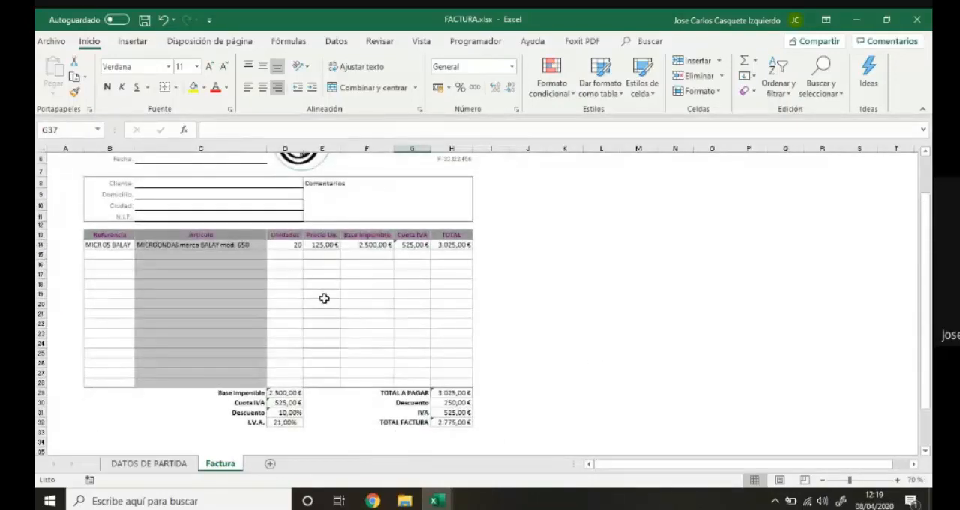
scroll(501, 330, "down", 1)
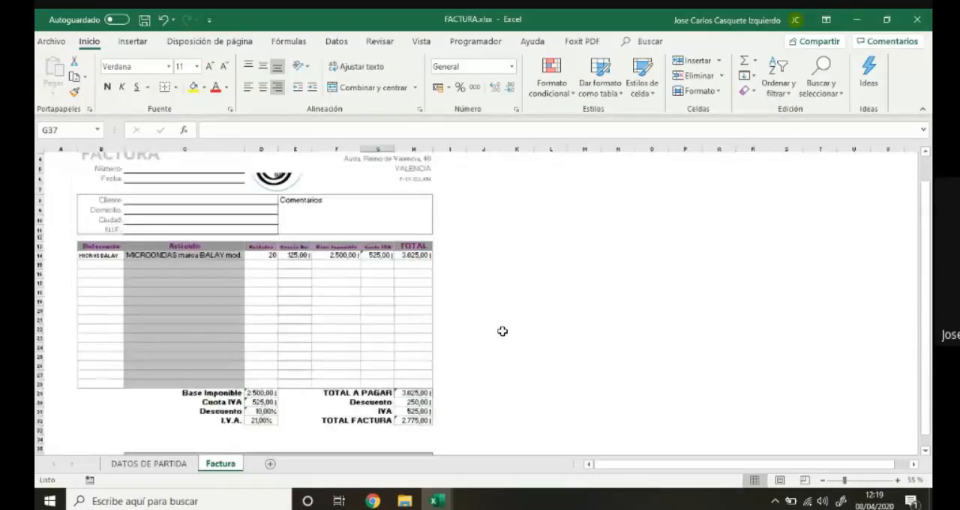
left_click(99, 264)
left_click_drag(106, 257, 376, 277)
Change the second invoice line in row 15 to reference HOR 02 SIEMMENS with 5 units.
left_click(103, 266)
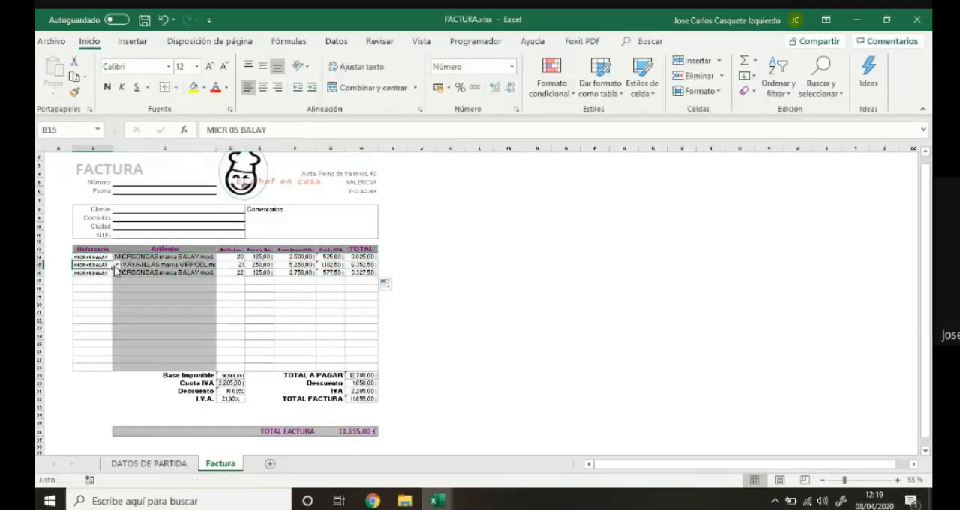
left_click(116, 265)
left_click(106, 280)
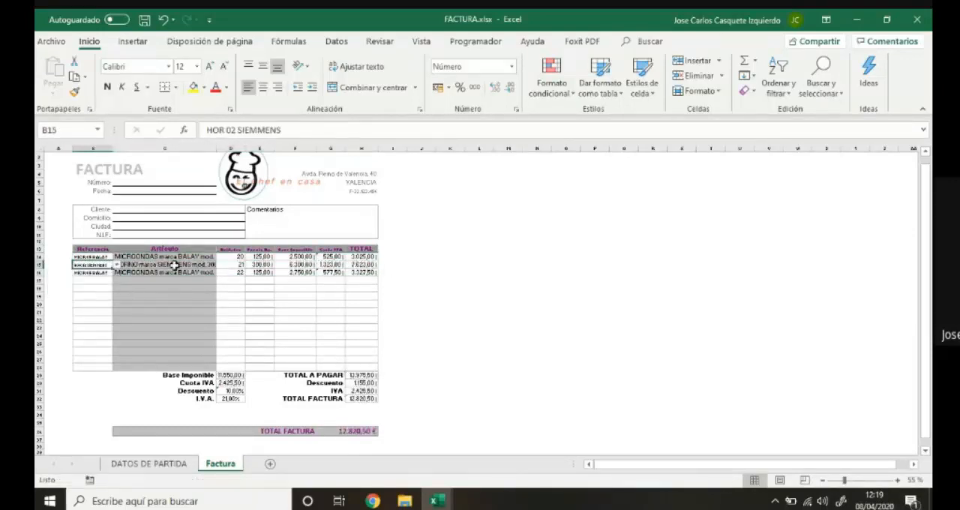
left_click(238, 266)
type("5")
key("Return")
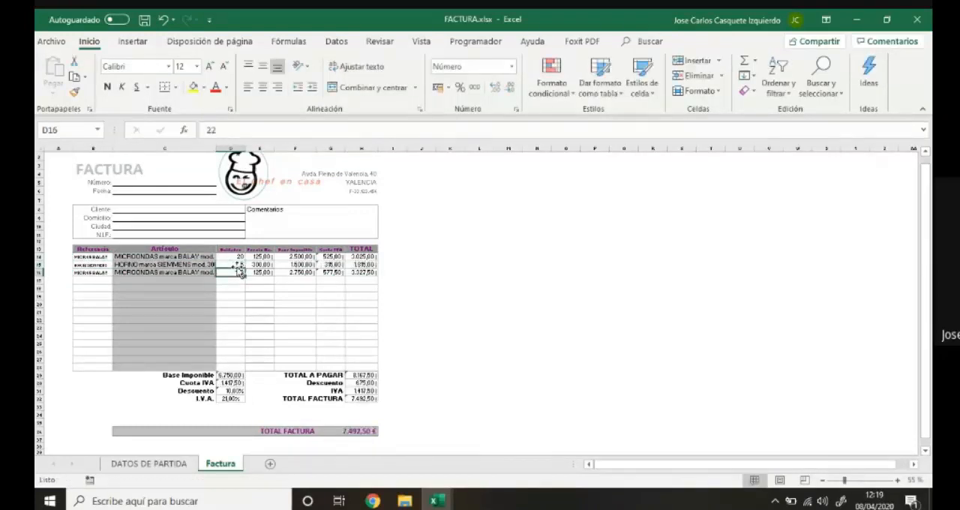
Change the third invoice line in row 16 to reference LAV 06 LG with 10 units.
left_click(107, 273)
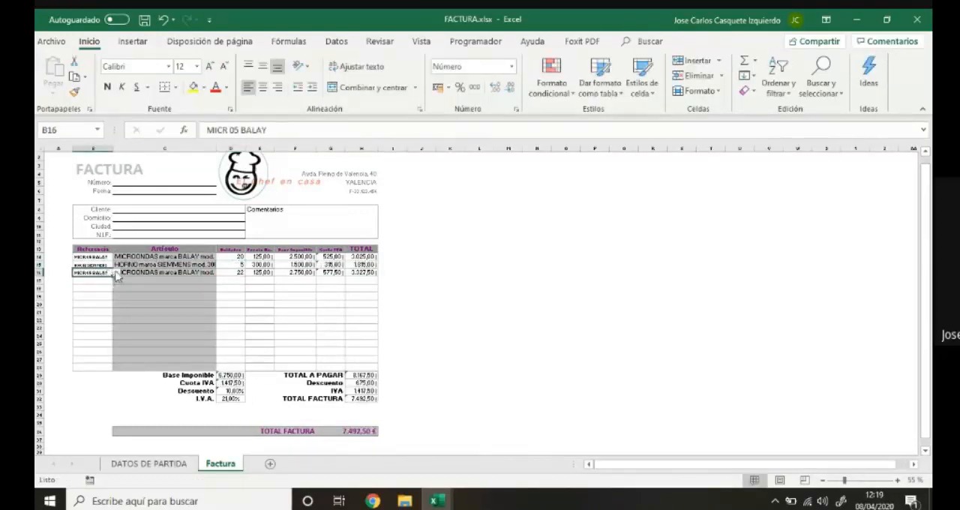
left_click(116, 273)
left_click(106, 299)
left_click(235, 272)
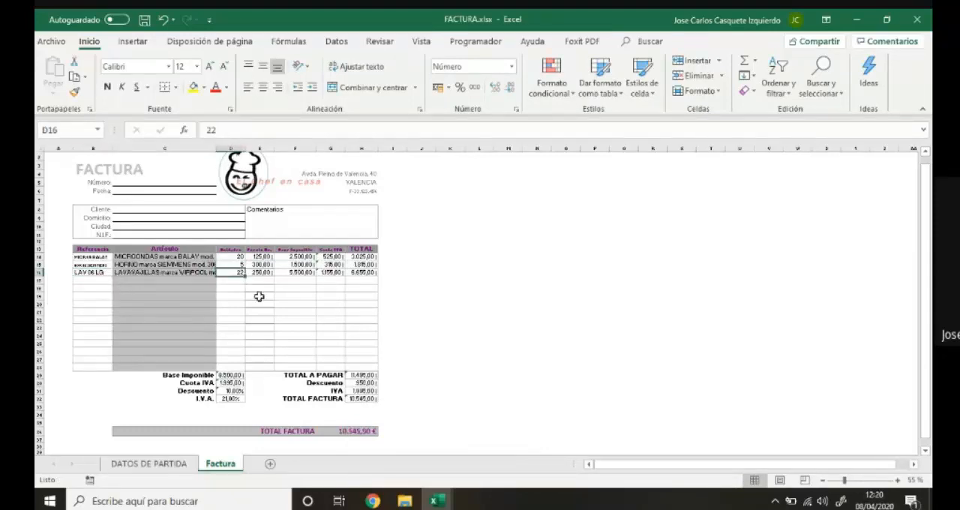
type("10")
key("Return")
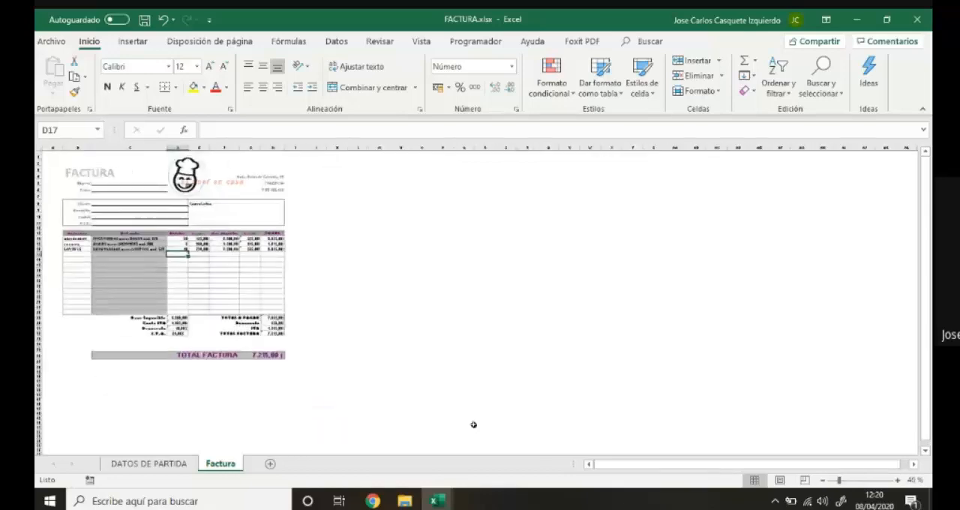
Examine the three invoice lines and the totals block of the Factura sheet at a readable size.
scroll(473, 424, "up", 2)
scroll(586, 383, "up", 2)
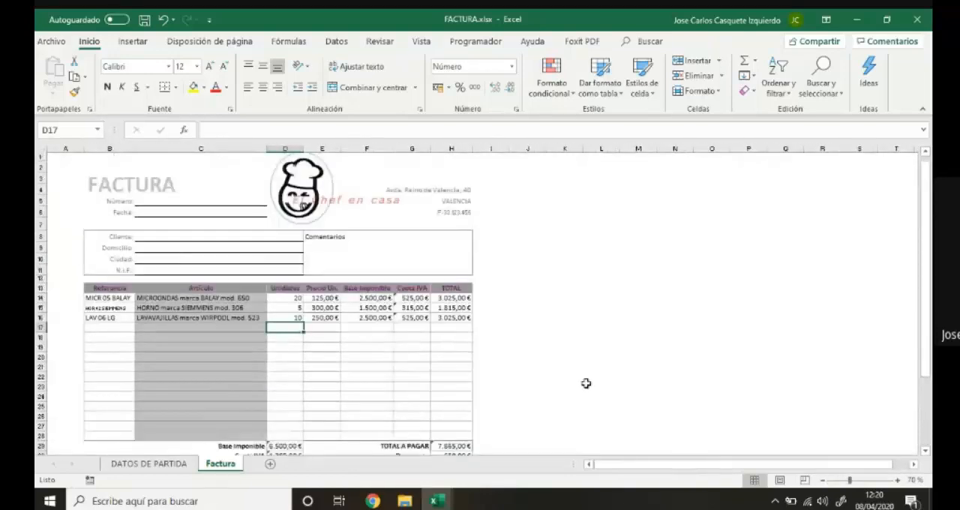
scroll(586, 384, "down", 1)
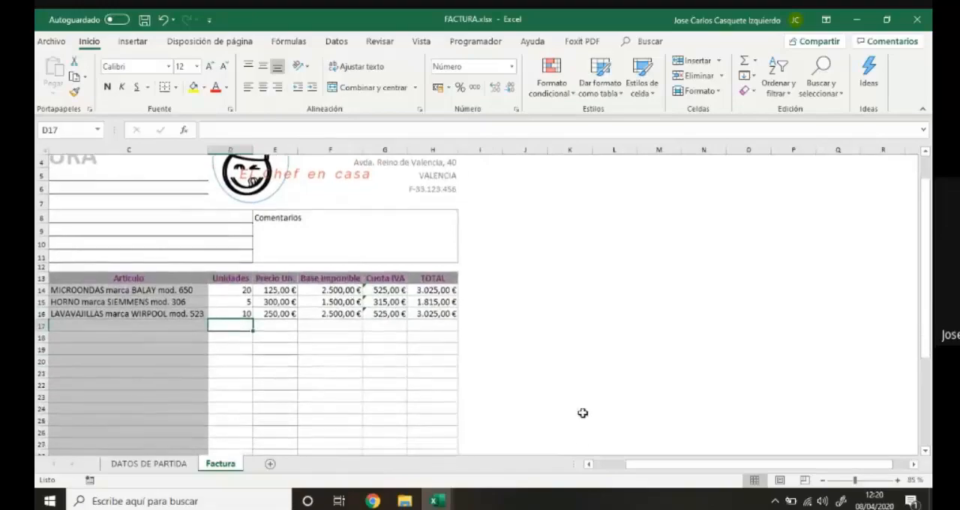
left_click_drag(660, 465, 638, 465)
scroll(496, 335, "down", 4)
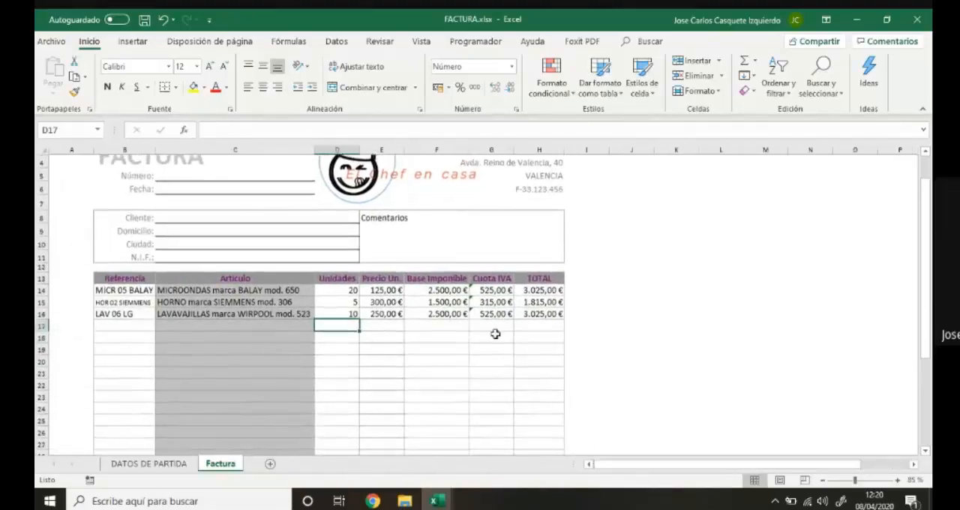
scroll(492, 334, "up", 2)
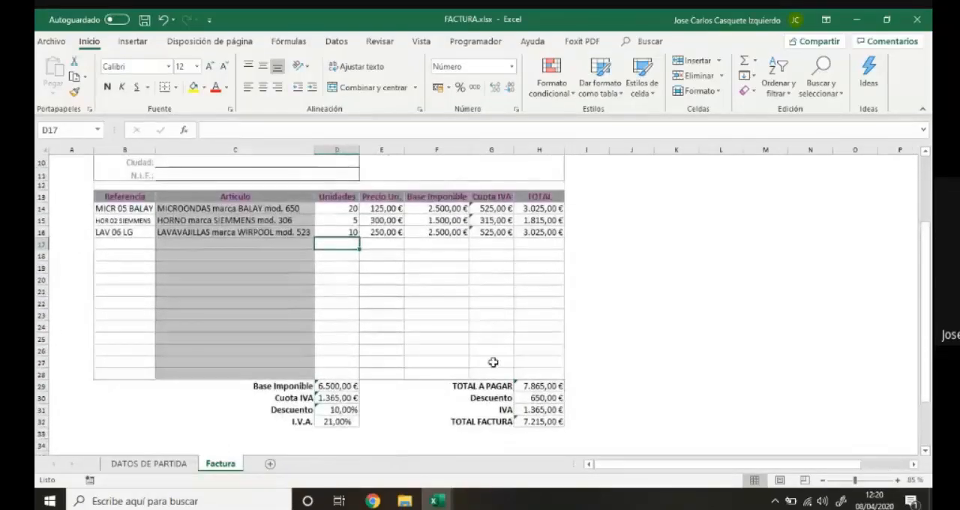